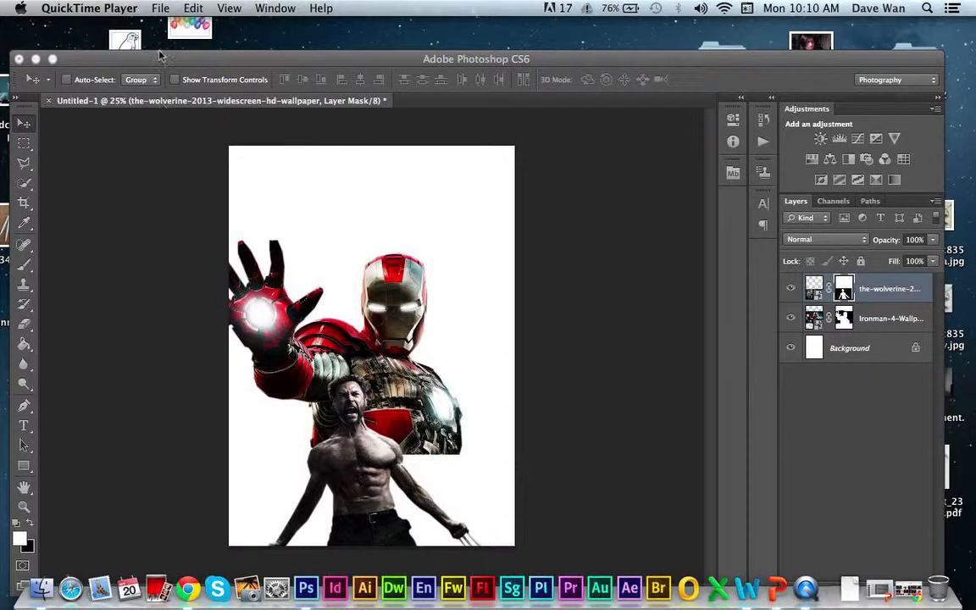
Compare the poster with the Wolverine and Iron Man layers hidden and shown in turn.
left_click(332, 66)
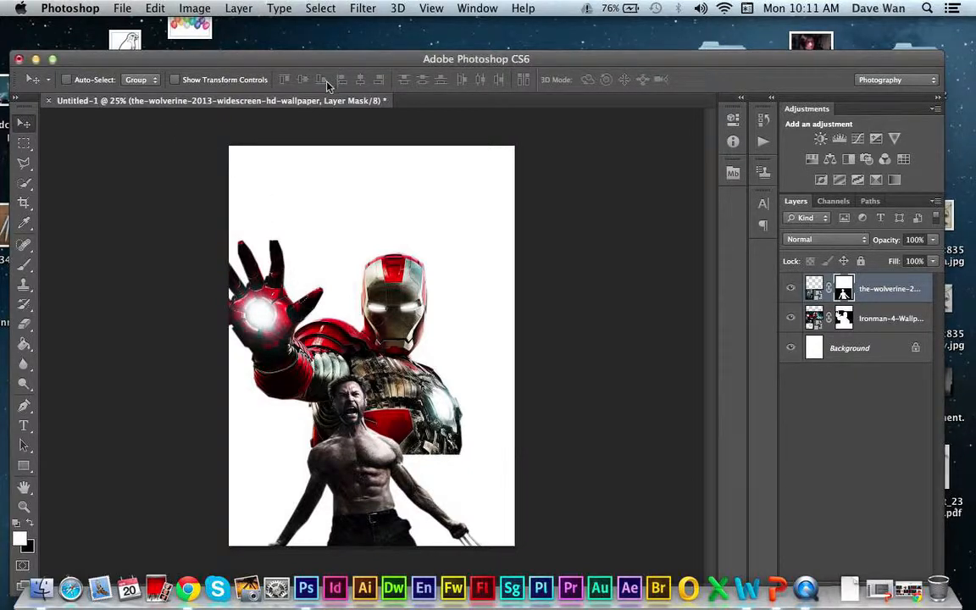
left_click(790, 289)
left_click(791, 290)
left_click(790, 321)
left_click(792, 320)
left_click(792, 317)
left_click(790, 290)
left_click(791, 318)
left_click(791, 292)
left_click(790, 290)
left_click(791, 318)
left_click(791, 318)
left_click(790, 290)
left_click(791, 319)
left_click(790, 290)
left_click(790, 318)
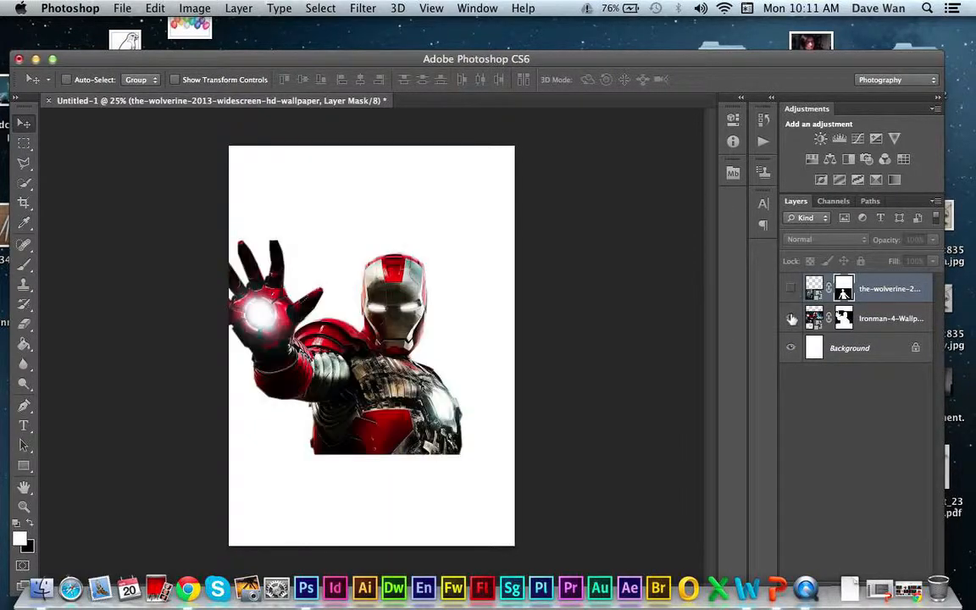
left_click(791, 291)
left_click(790, 318)
left_click(790, 319)
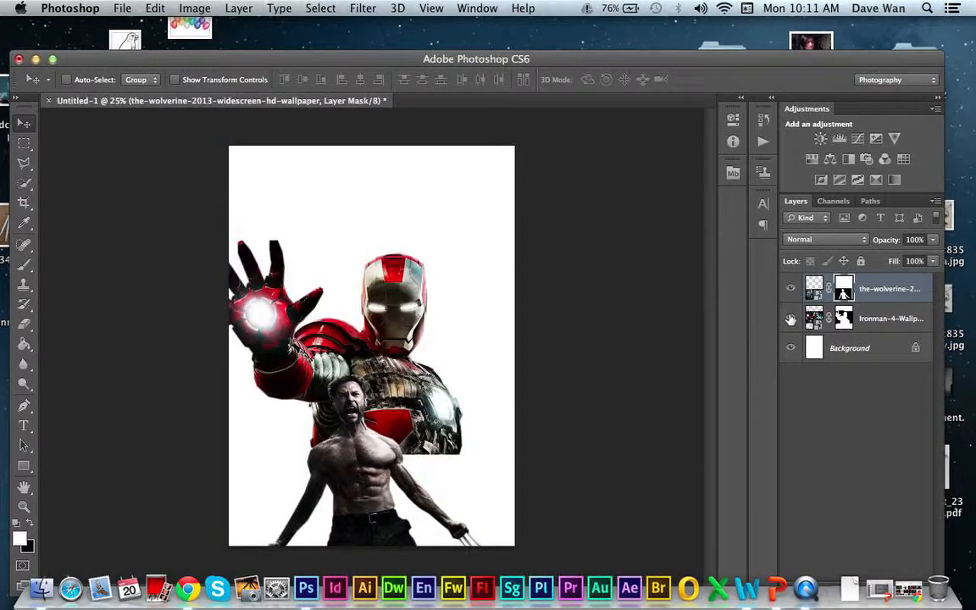
left_click(791, 290)
left_click(790, 290)
left_click(790, 319)
left_click(790, 318)
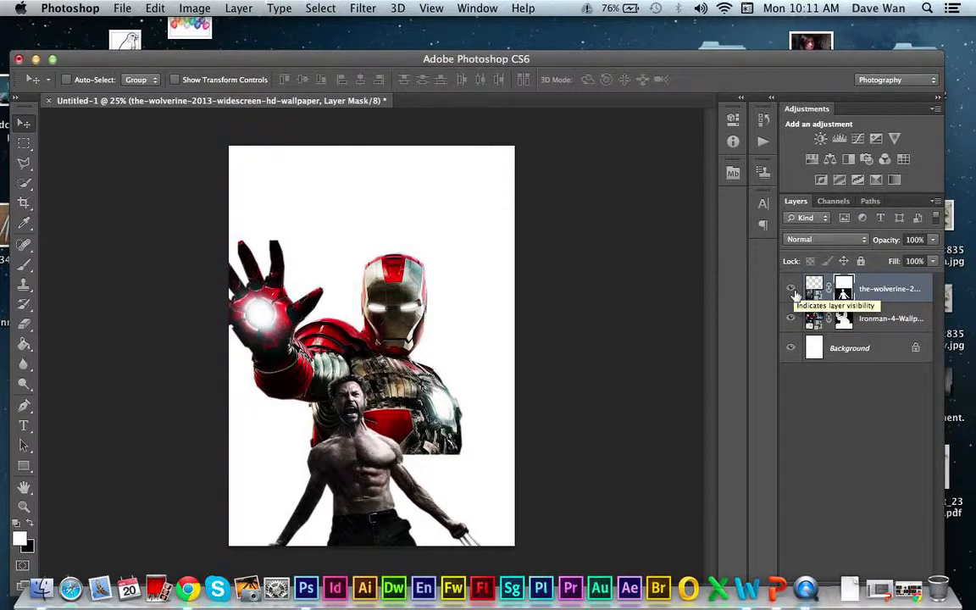
Hide the Wolverine layer and move the Iron Man cutout inward and slightly up, away from the canvas's left edge.
left_click(792, 289)
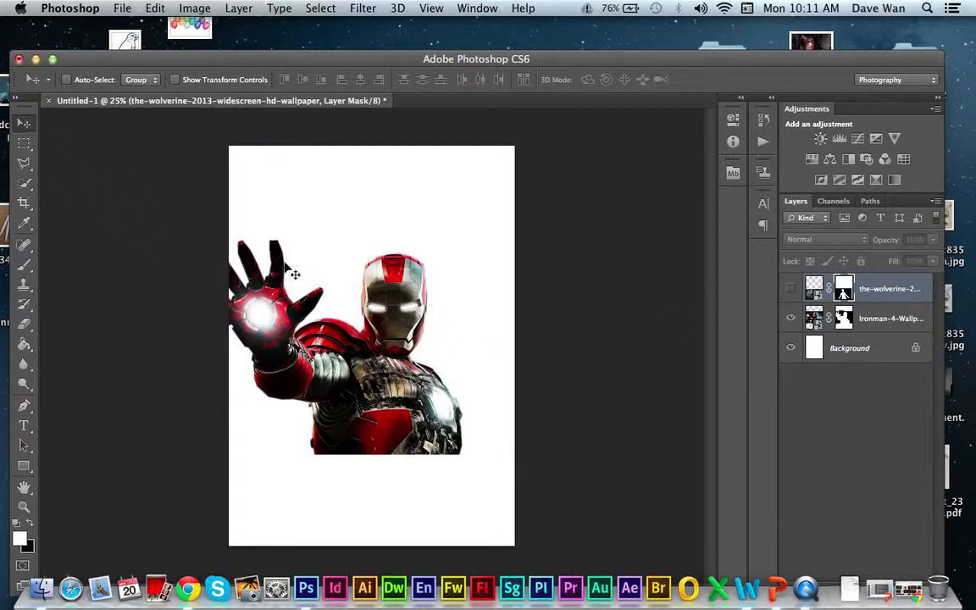
left_click_drag(330, 307, 349, 291)
left_click(843, 318)
left_click_drag(389, 297, 394, 319)
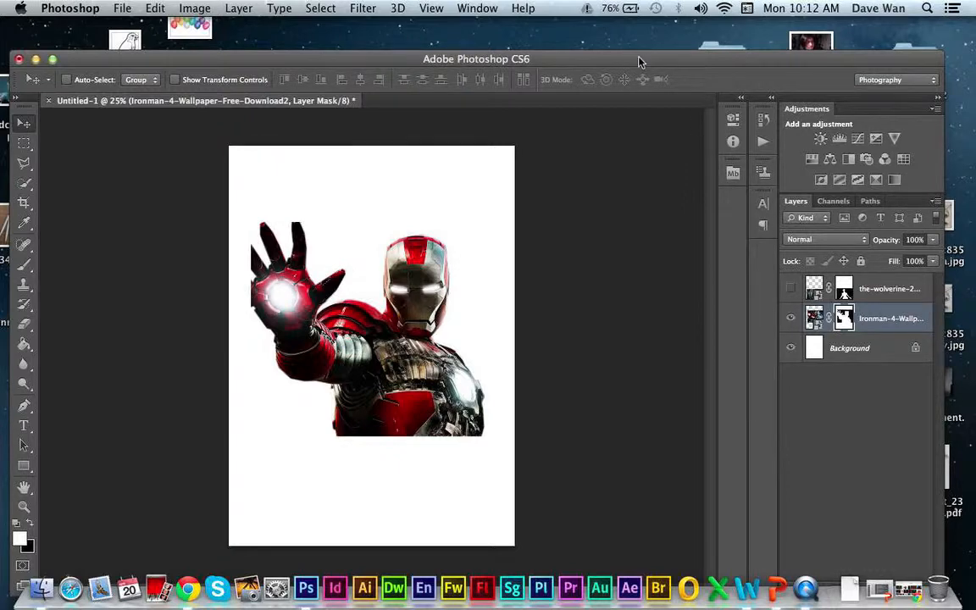
Switch to Finder and open the original Ironman-4-Wallpaper image from the desktop's movie posters folder to examine where the picture is cropped.
left_click_drag(639, 61, 585, 344)
double_click(473, 264)
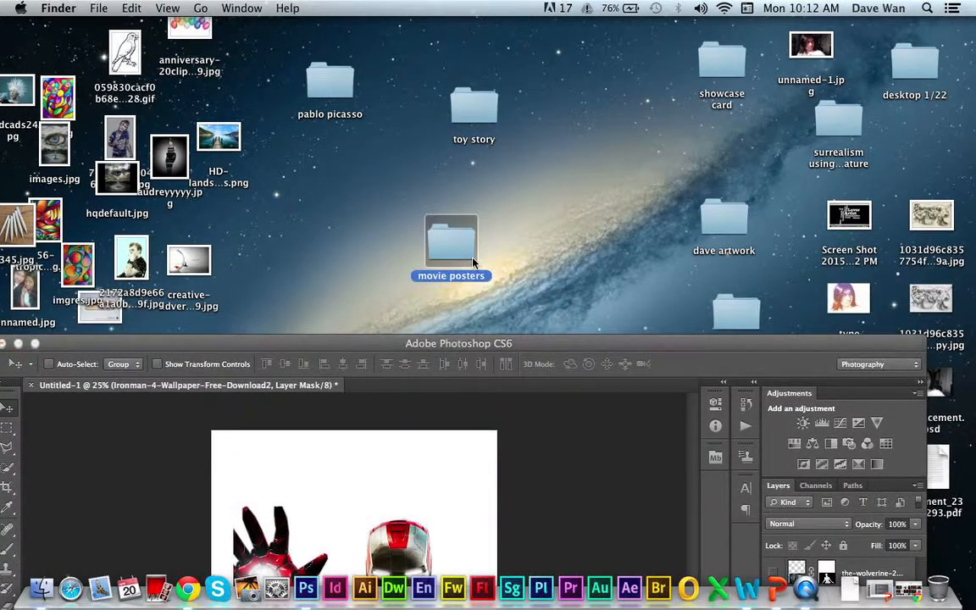
left_click_drag(351, 42, 597, 53)
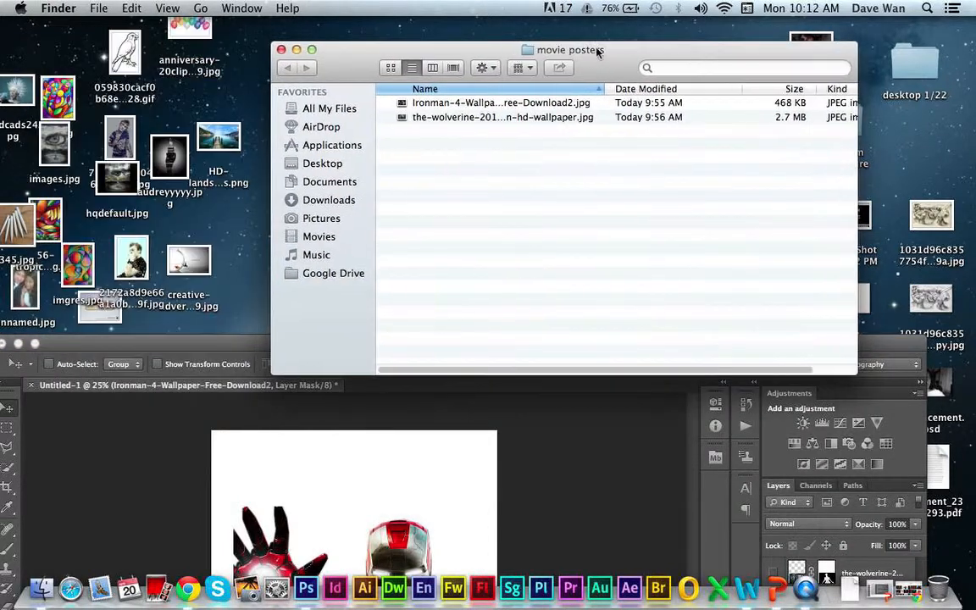
left_click(391, 68)
left_click(415, 113)
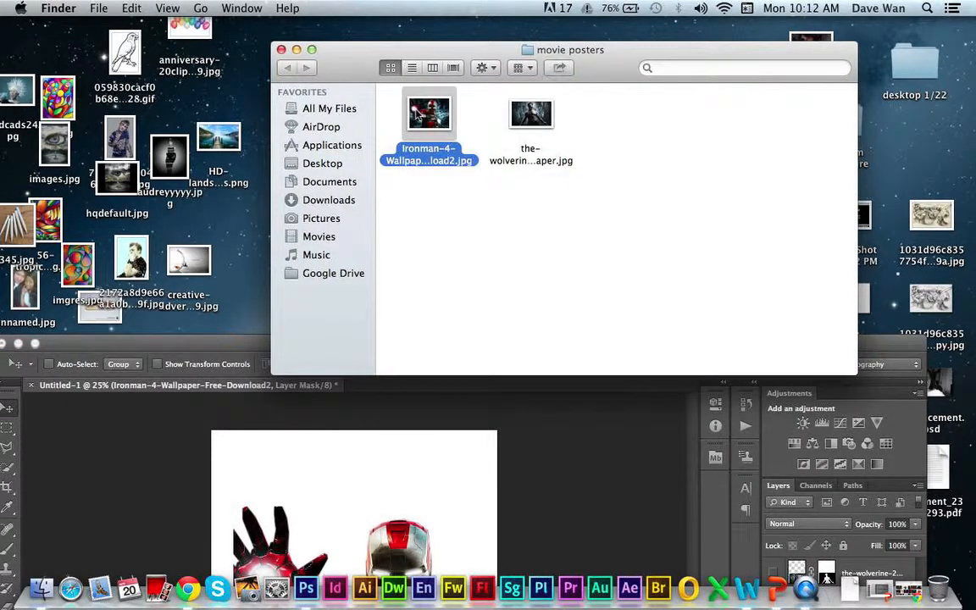
double_click(415, 113)
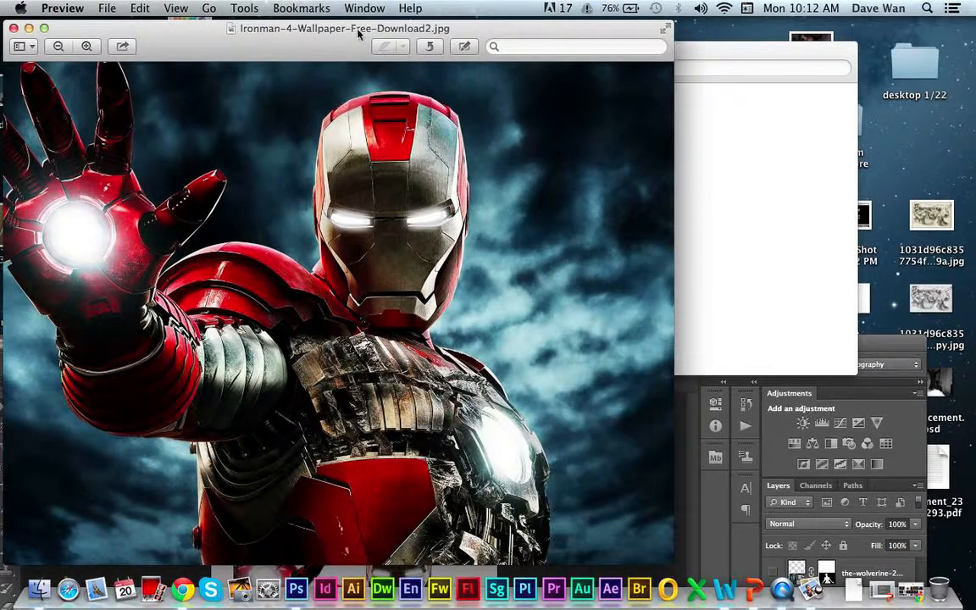
left_click_drag(355, 33, 728, 40)
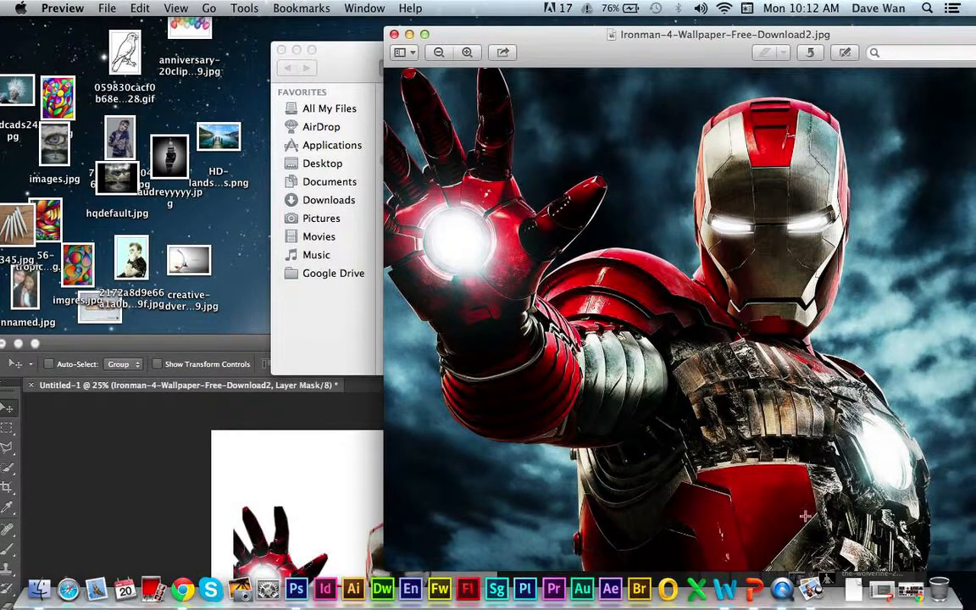
Switch back to Photoshop and move the Iron Man cutout flush against the left and bottom edges of the canvas.
left_click(166, 341)
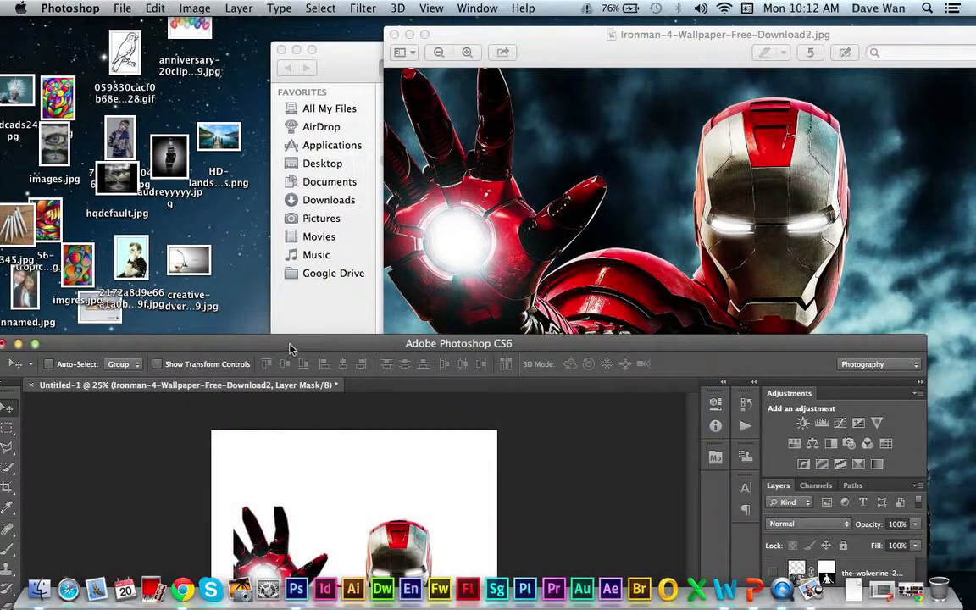
left_click_drag(288, 347, 300, 116)
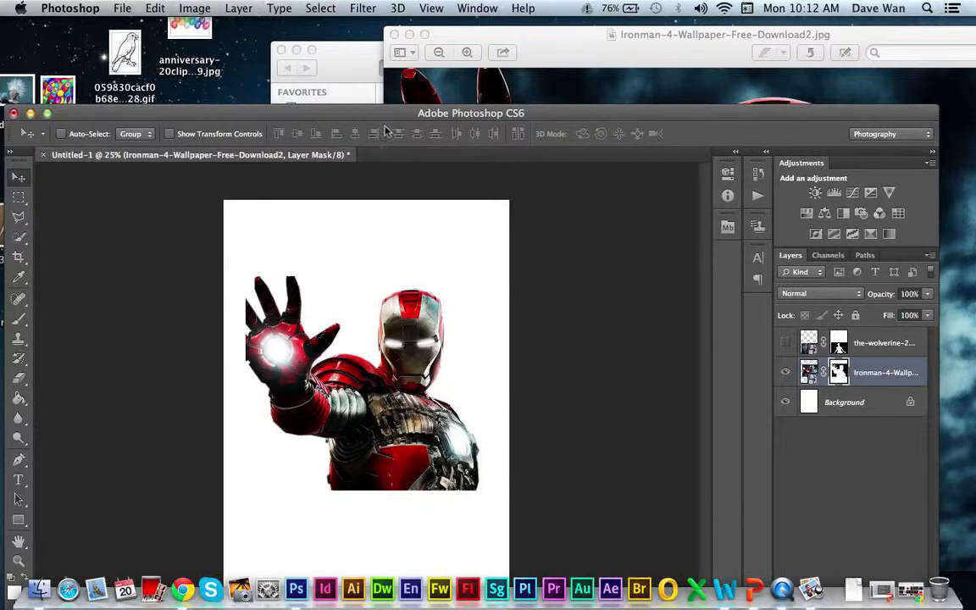
left_click_drag(349, 110, 346, 63)
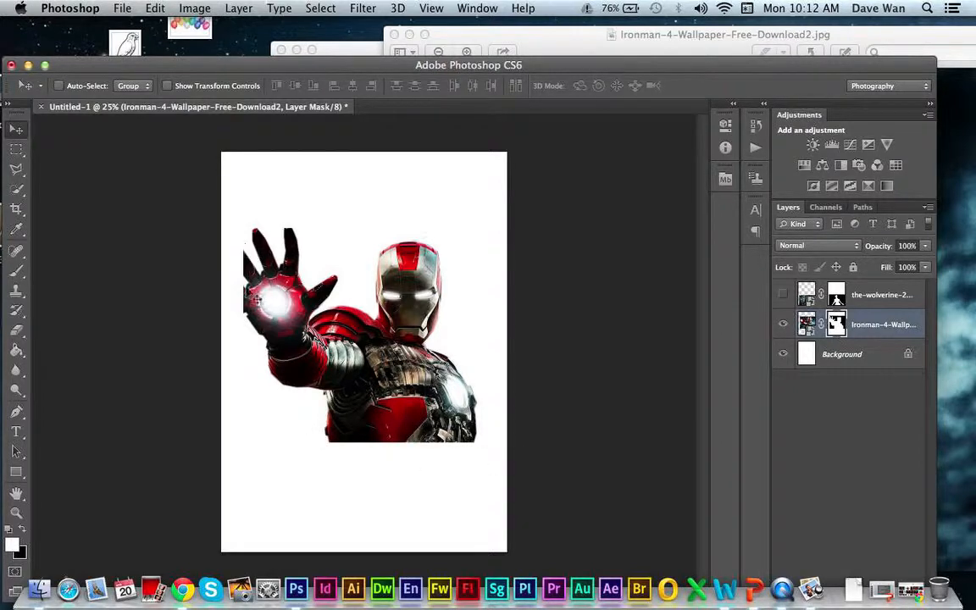
left_click_drag(367, 350, 342, 459)
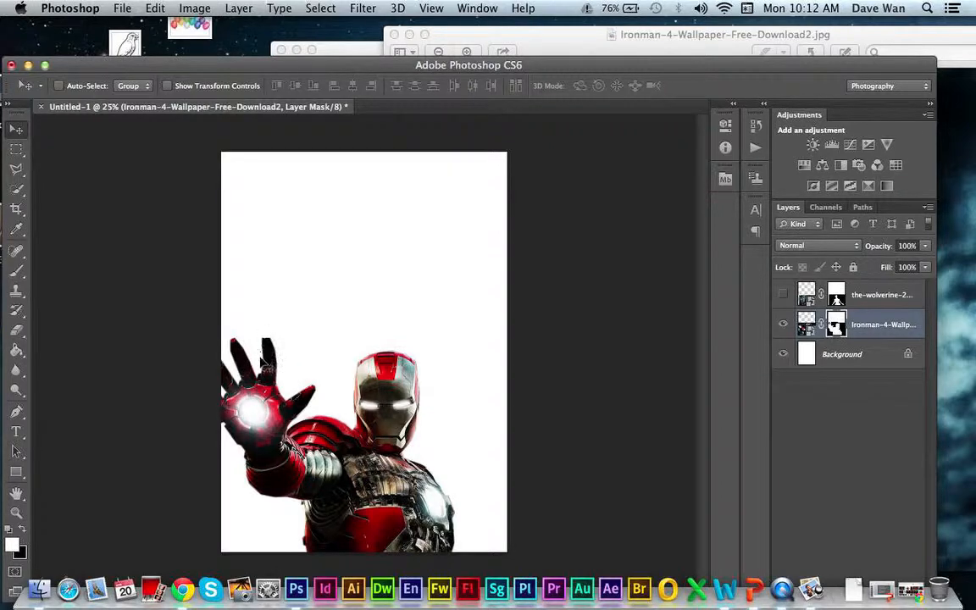
Round off Iron Man's flat-cut fingertip by painting black on his layer mask with the 39 px Brush tool.
key("super+equal")
key("super+equal")
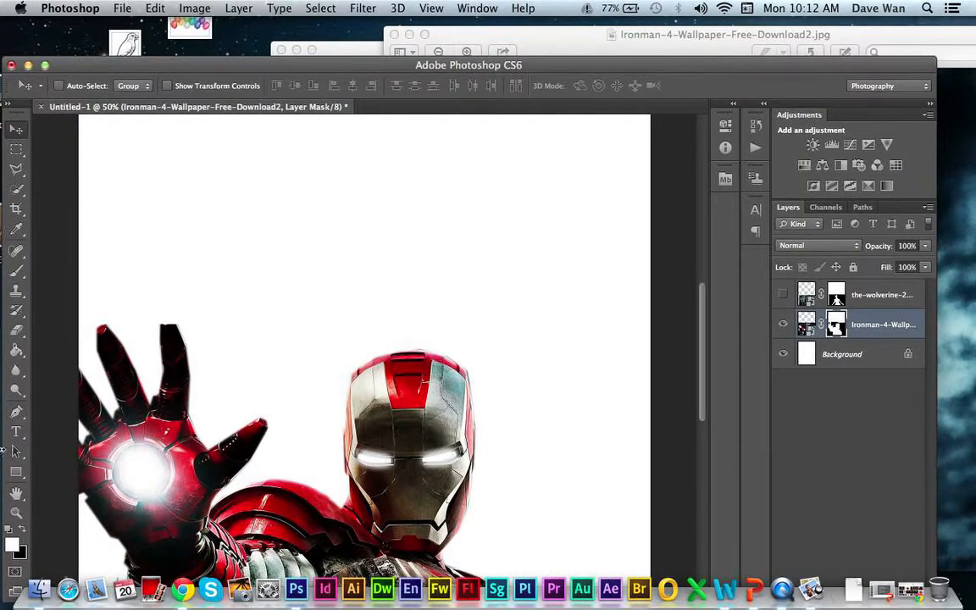
left_click(16, 492)
left_click_drag(206, 457, 365, 460)
left_click_drag(276, 381, 309, 283)
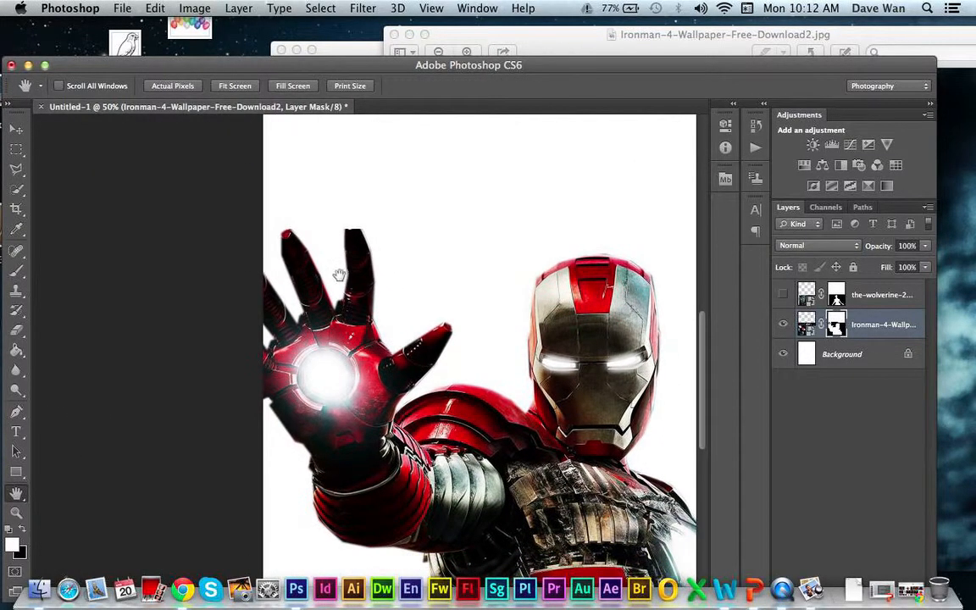
left_click(17, 270)
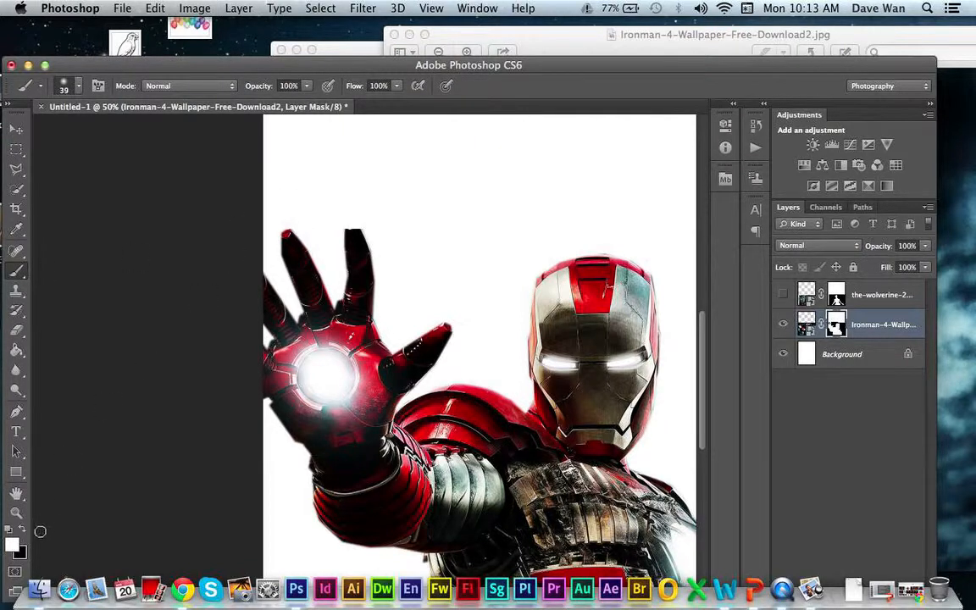
left_click(23, 532)
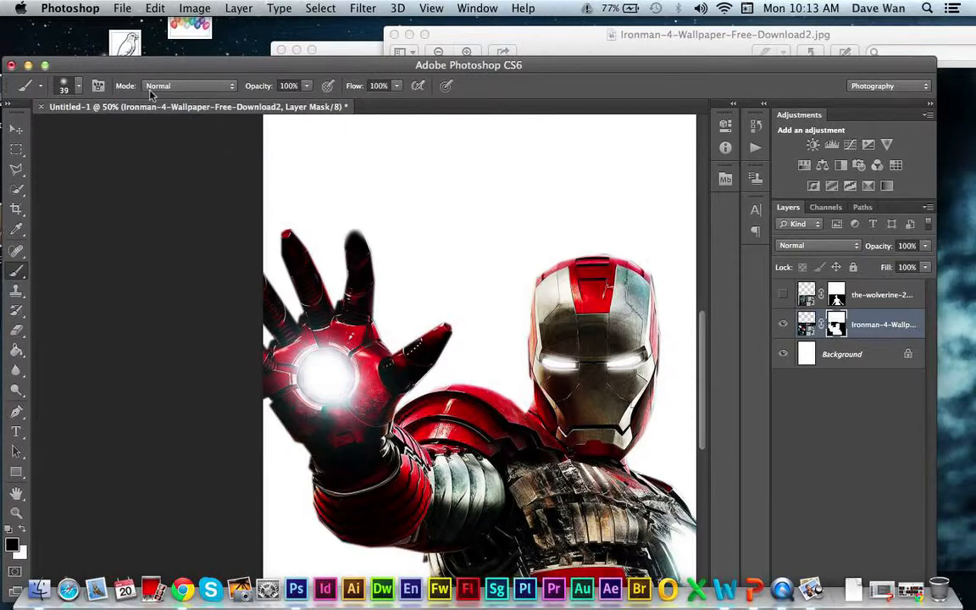
Give the mask brush a hard round tip at 39 px and 100% hardness.
left_click_drag(334, 74, 613, 67)
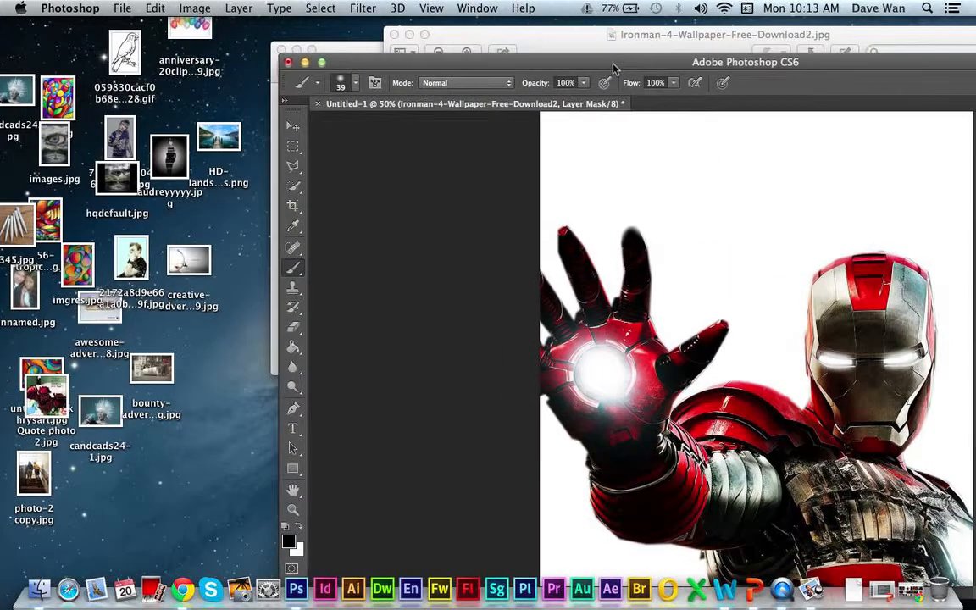
left_click(349, 85)
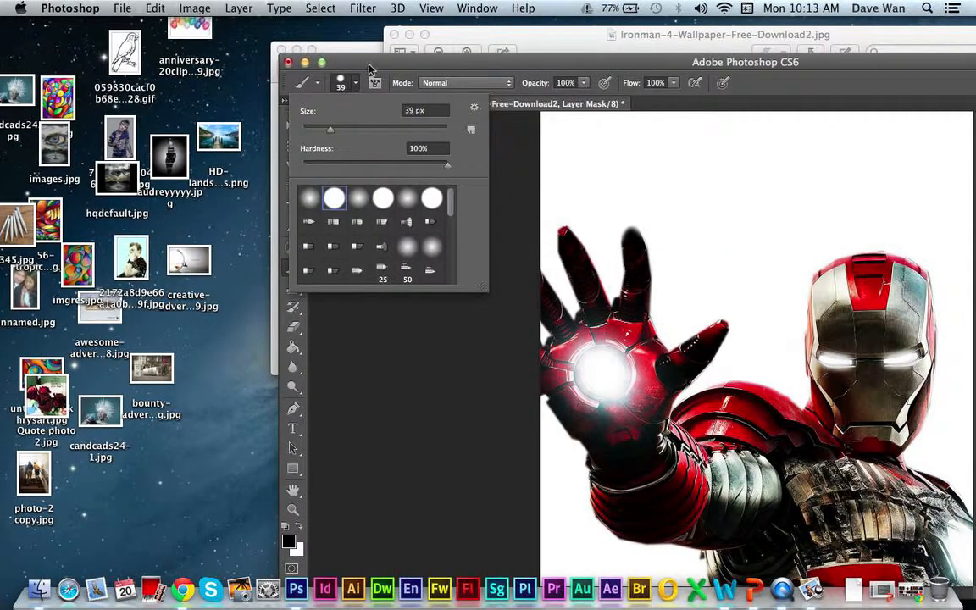
left_click_drag(370, 68, 182, 32)
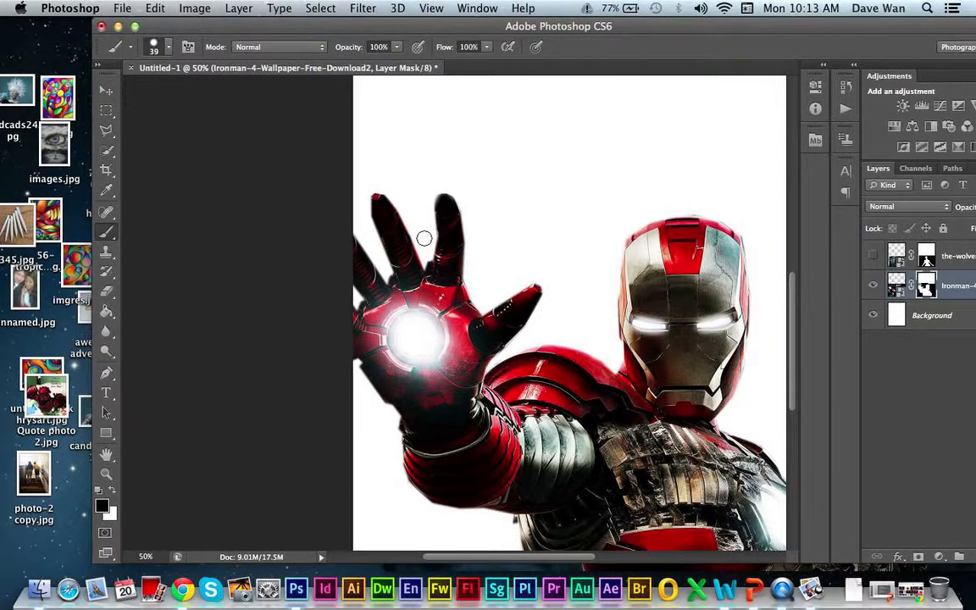
Examine how the Iron Man cutout fits on the whole poster at 25% zoom.
key("super+minus")
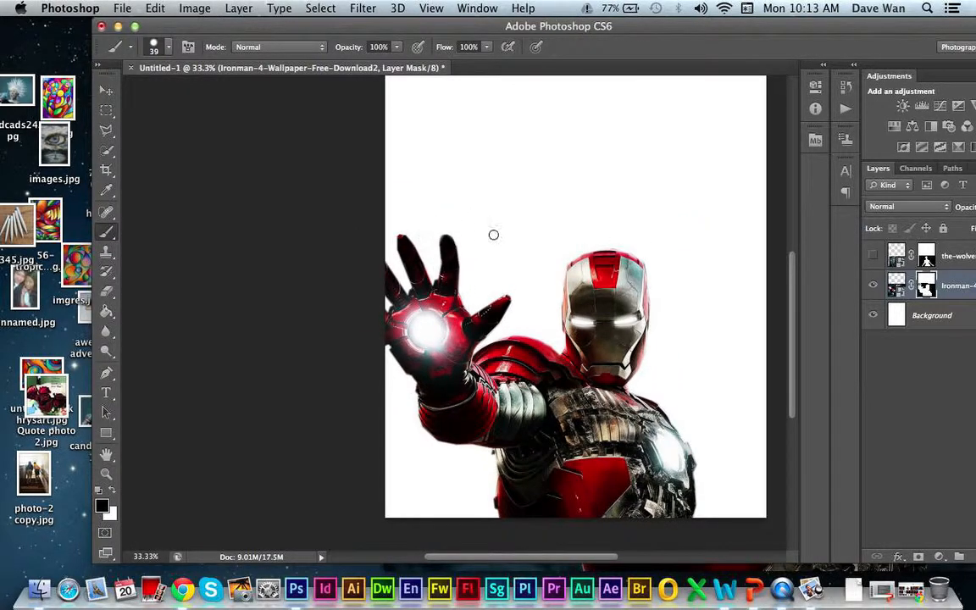
scroll(493, 235, "down", 3)
scroll(484, 233, "up", 5)
scroll(484, 233, "down", 5)
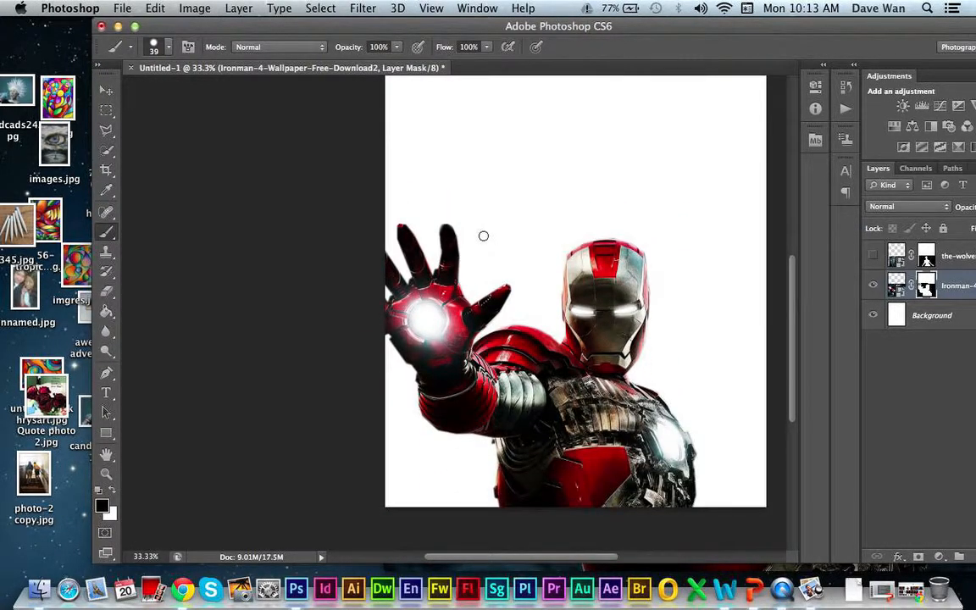
left_click_drag(591, 558, 612, 557)
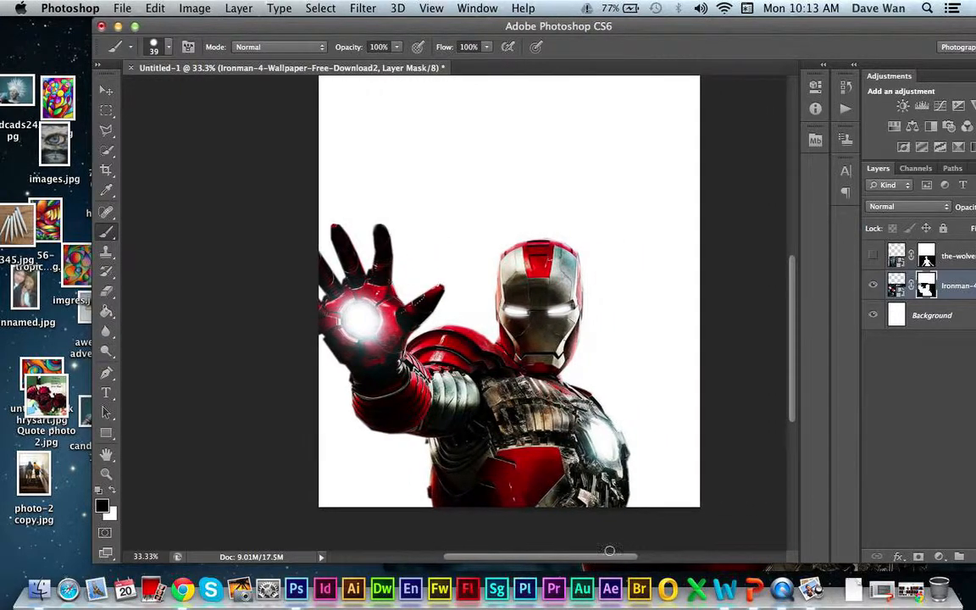
scroll(601, 533, "up", 2)
key("super+minus")
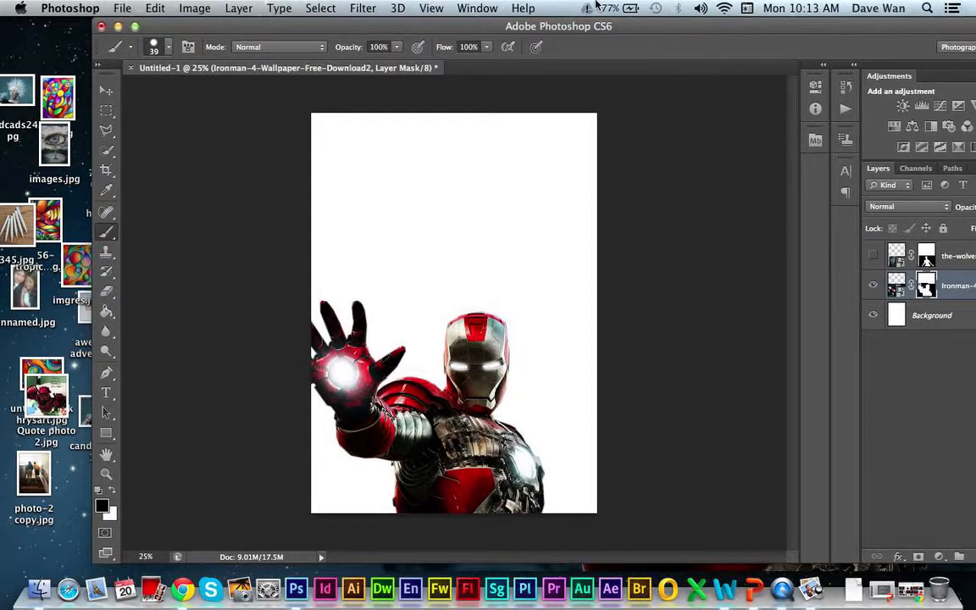
left_click_drag(601, 27, 537, 25)
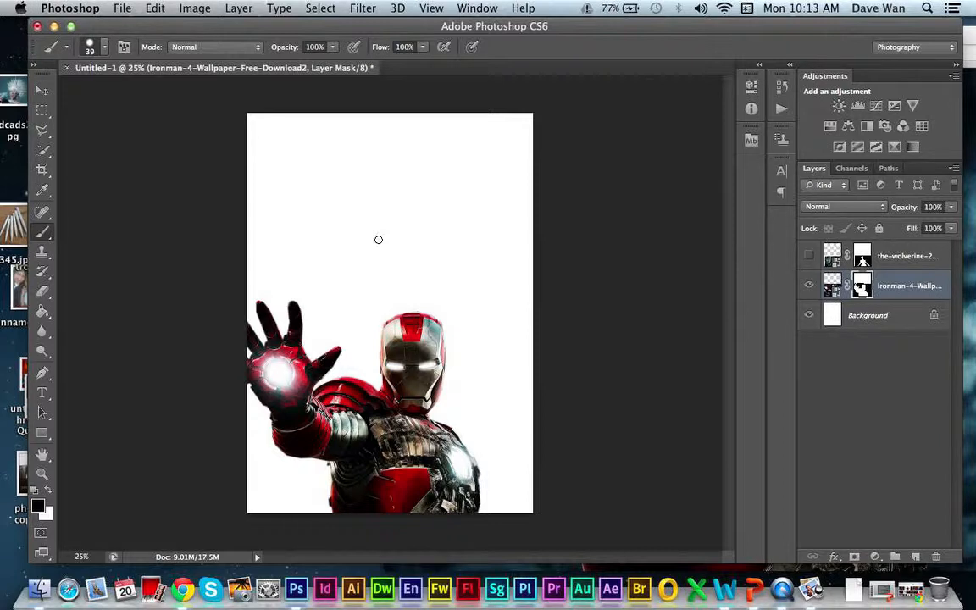
Fill the Background layer with black (000000) using the Paint Bucket tool.
left_click(832, 320)
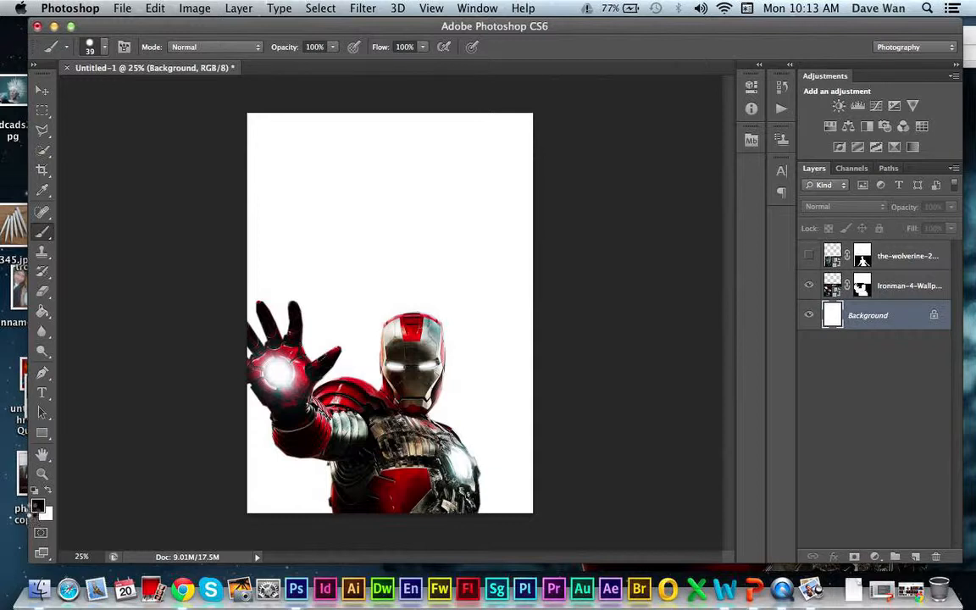
left_click(37, 507)
left_click_drag(373, 361, 328, 359)
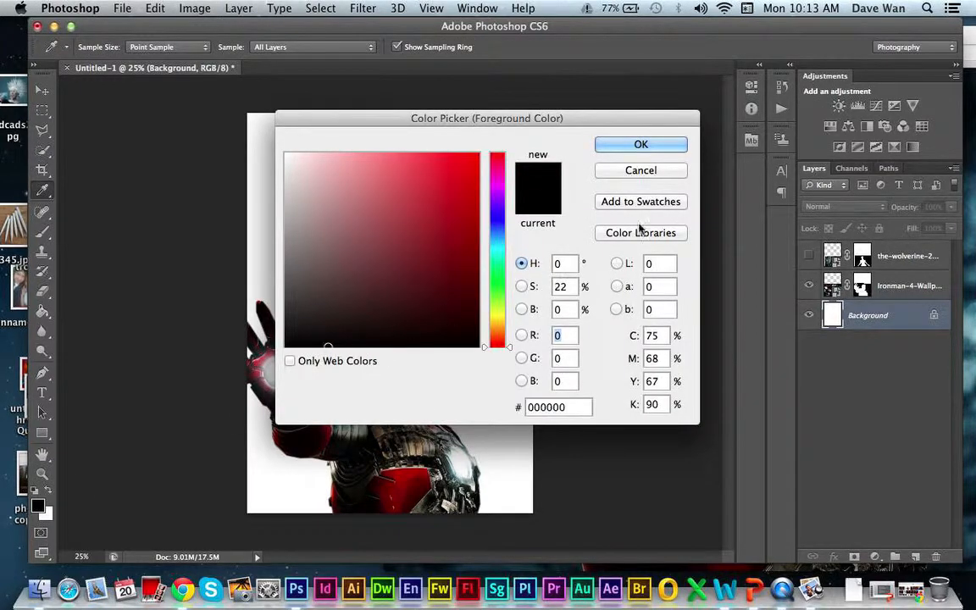
left_click(664, 149)
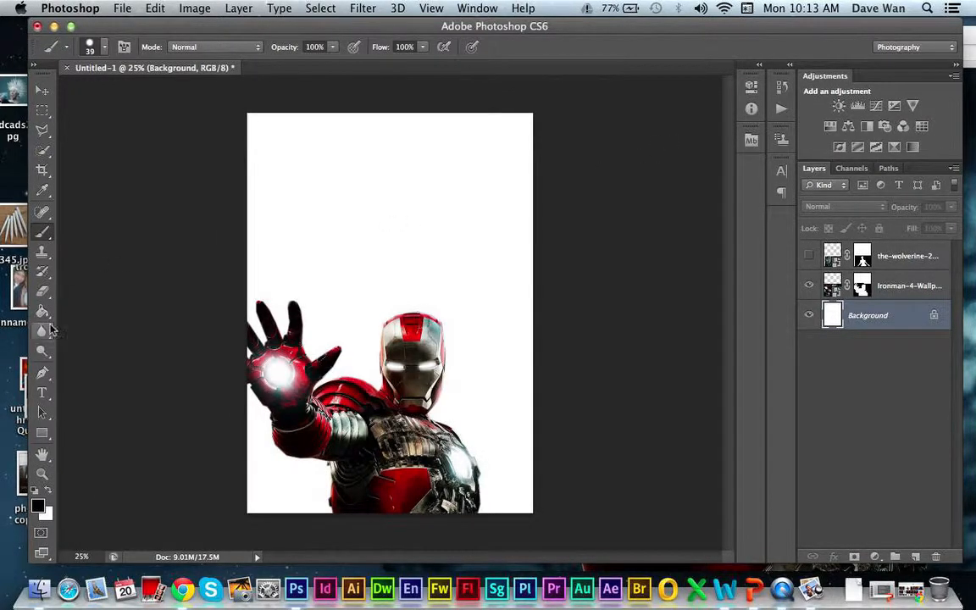
left_click(42, 310)
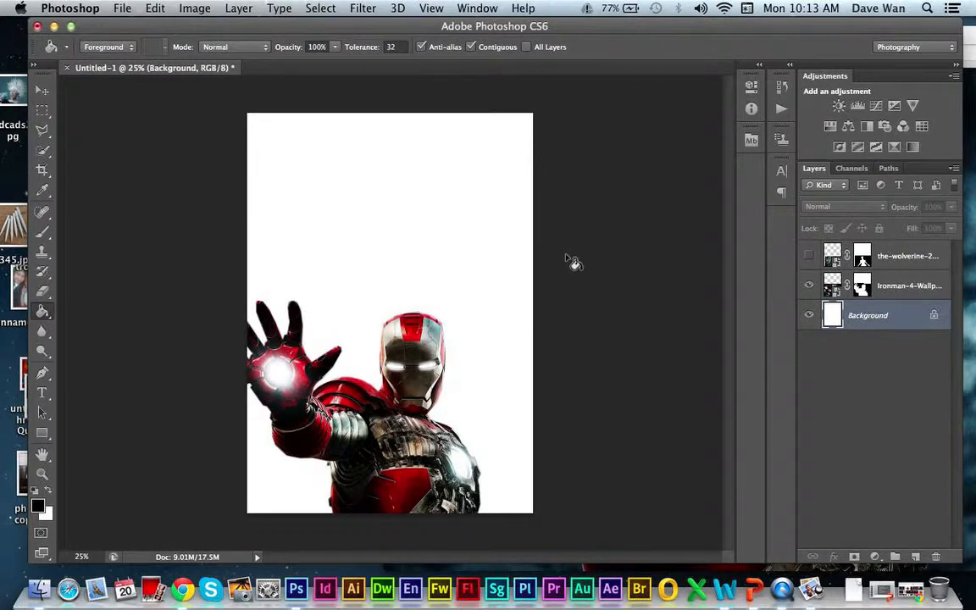
left_click(42, 312)
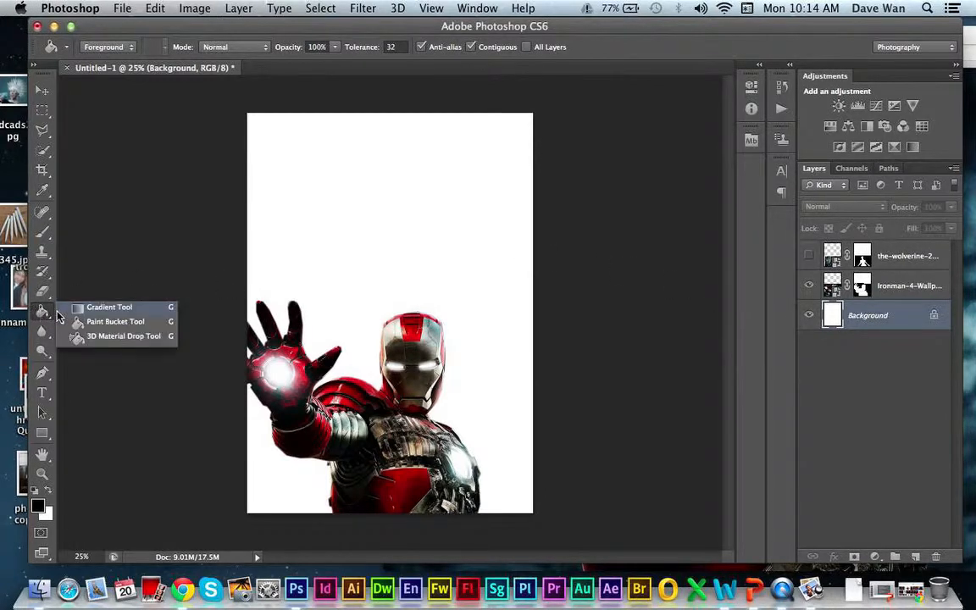
left_click(293, 232)
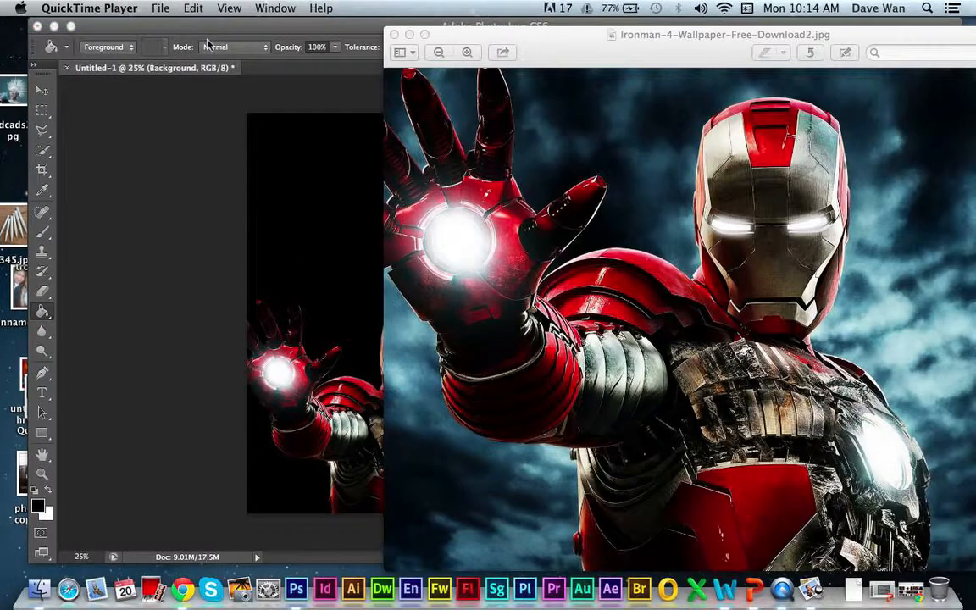
Close the Iron Man reference picture and move the masked Iron Man cutout up, leaving a black gap beneath his torso.
left_click(395, 35)
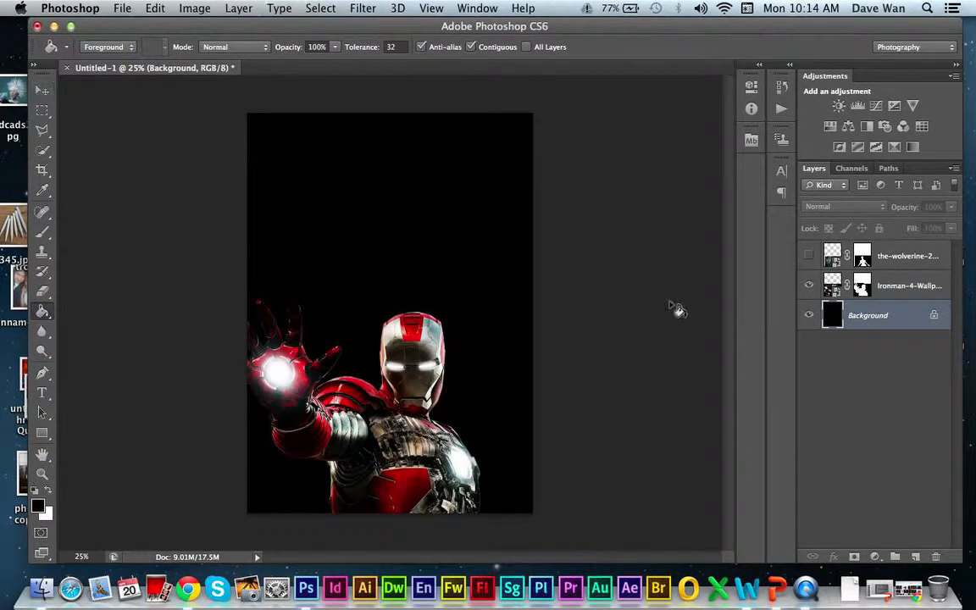
left_click(890, 285)
left_click(862, 286)
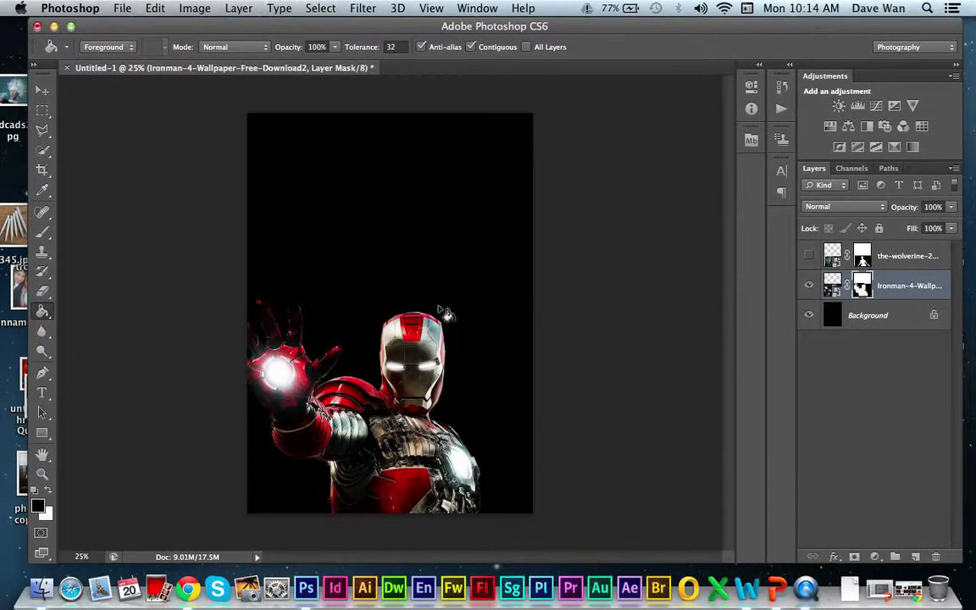
left_click(417, 288)
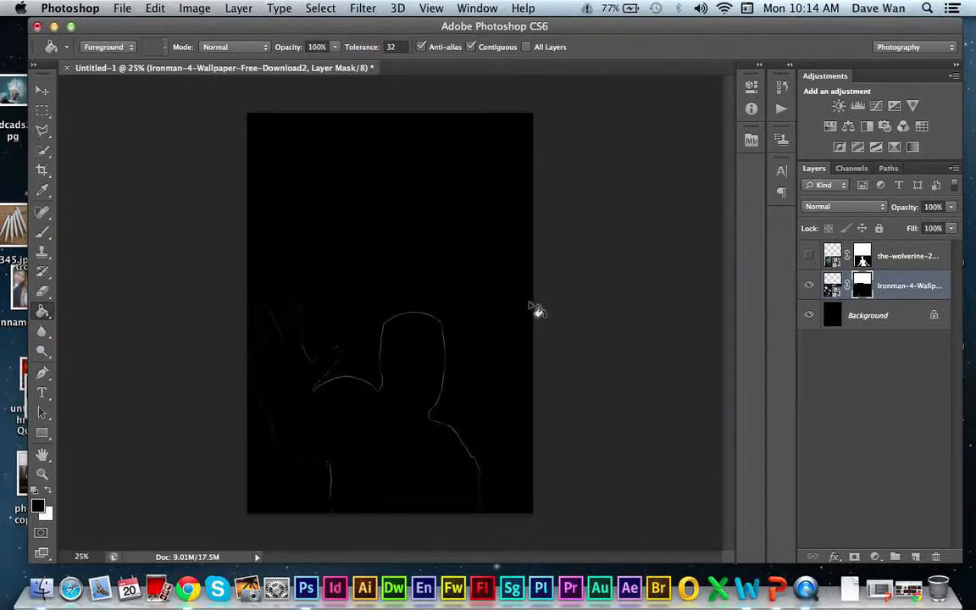
key("v")
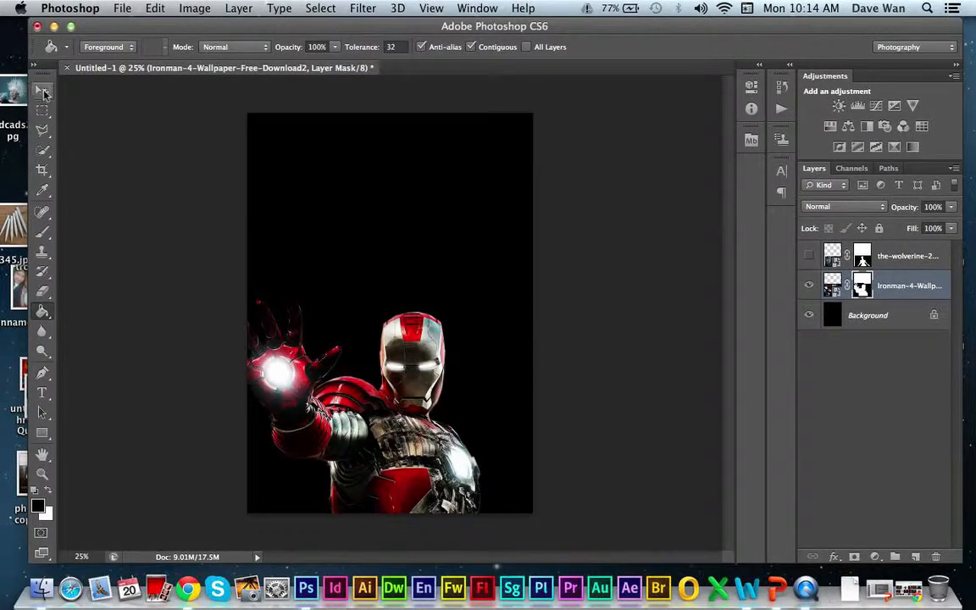
left_click_drag(392, 348, 395, 276)
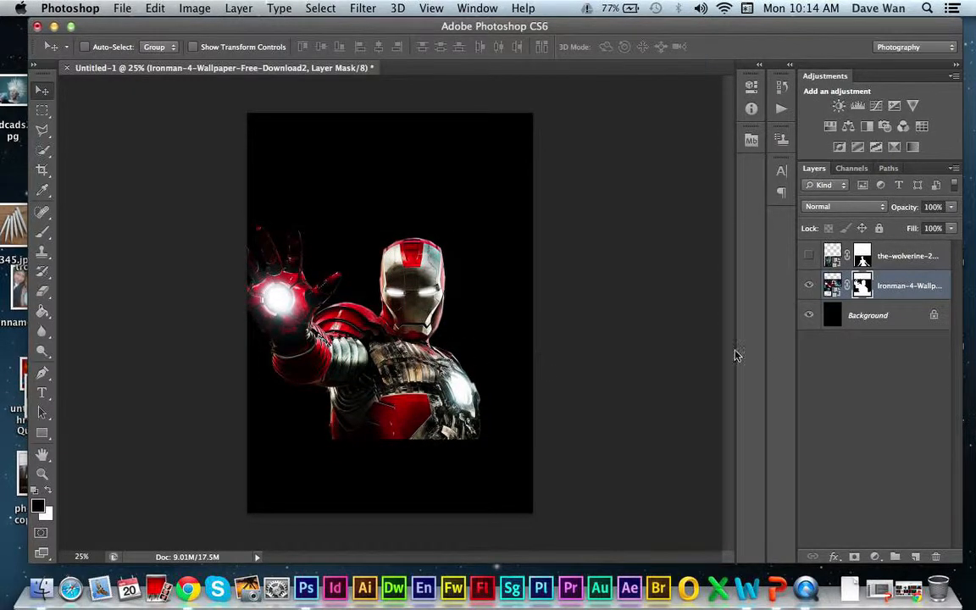
left_click_drag(402, 305, 421, 333)
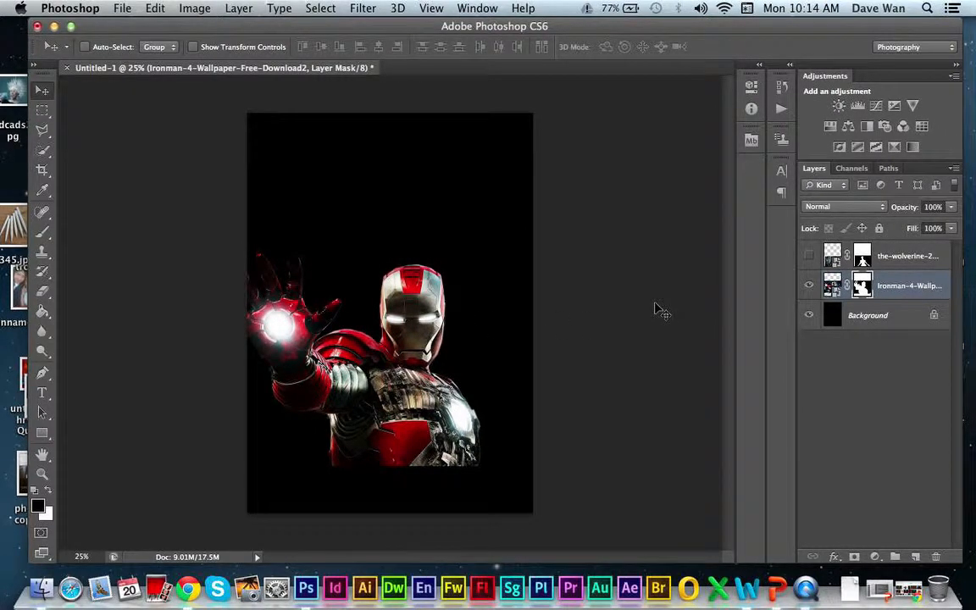
Set up a soft round Brush at 321 px, 0% hardness and 30% opacity for painting on Iron Man's layer mask.
left_click(42, 228)
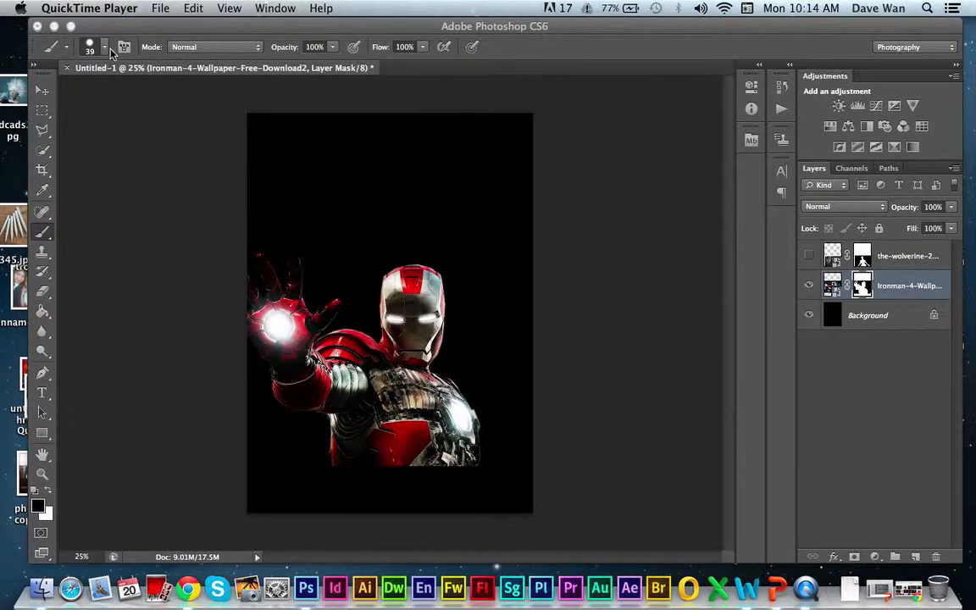
left_click(110, 52)
left_click(105, 48)
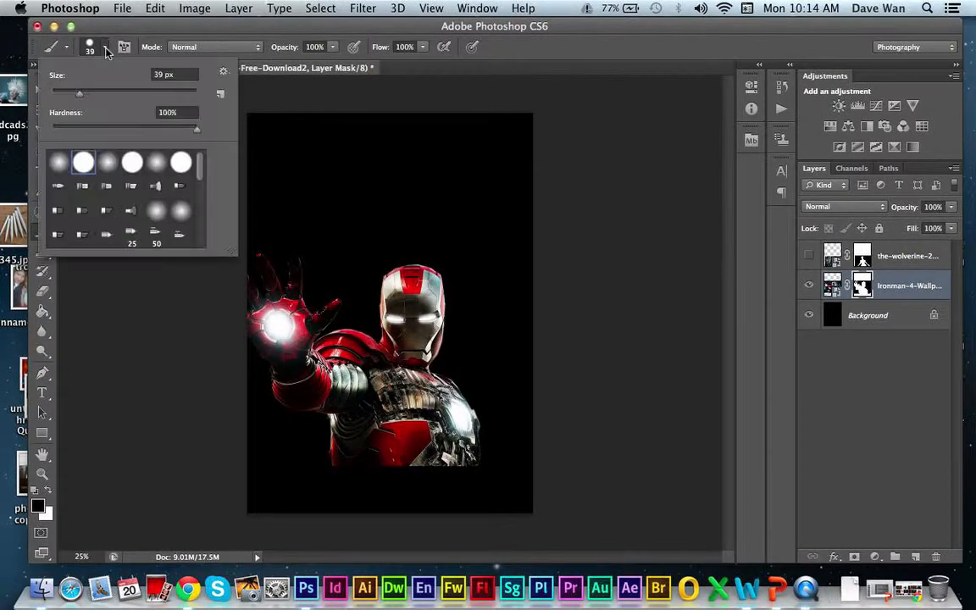
left_click_drag(117, 96, 166, 98)
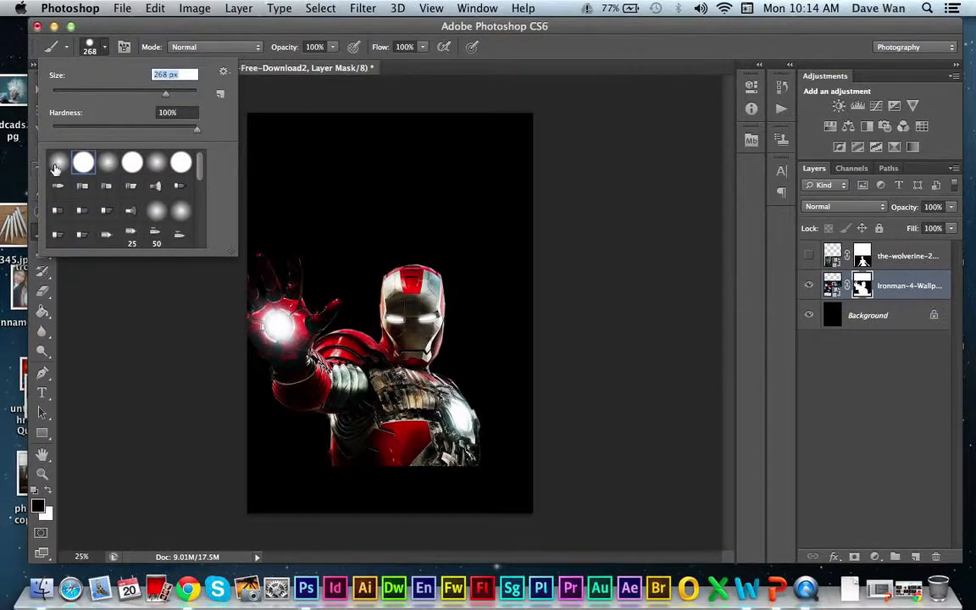
left_click(57, 165)
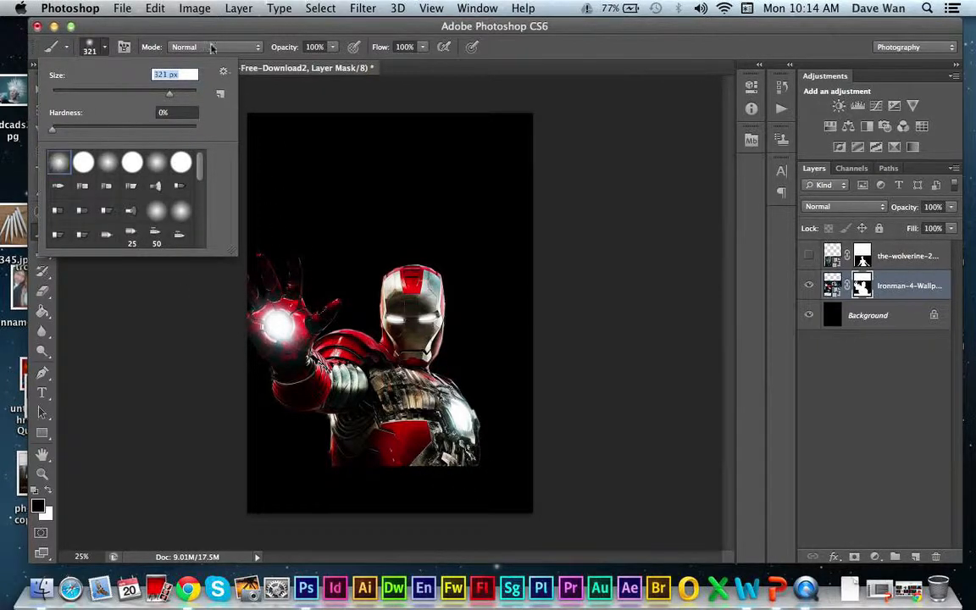
left_click(334, 48)
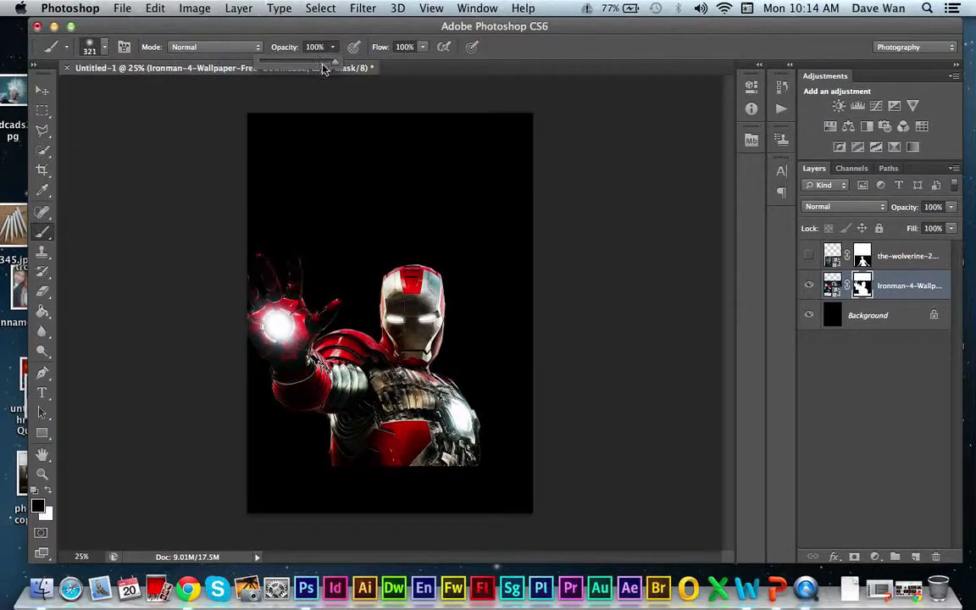
left_click_drag(295, 67, 269, 68)
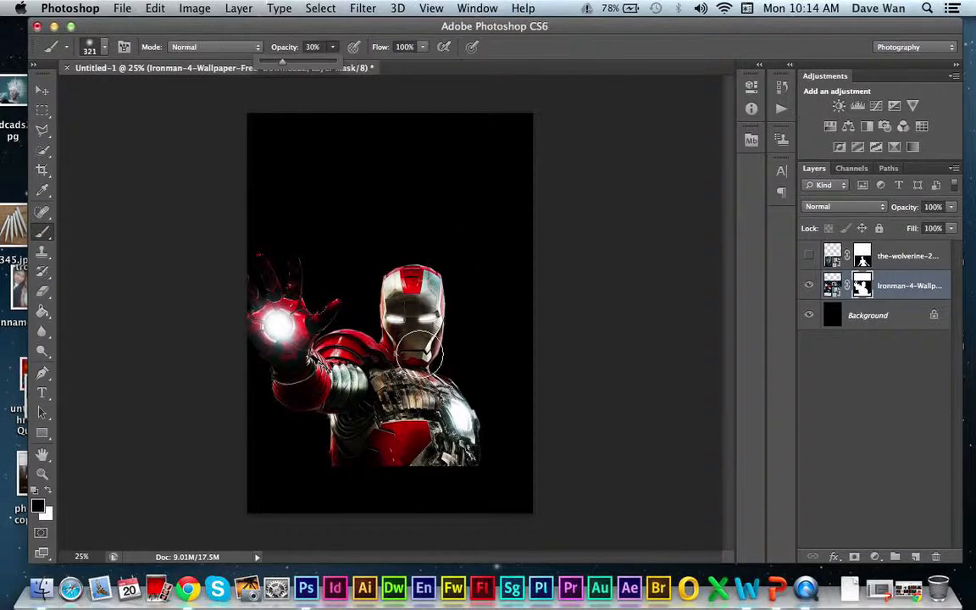
Try fading Iron Man's chest with soft mask strokes, and revert the strokes to the Move state in the document history.
mouse_move(366, 421)
left_mouse_down()
mouse_move(392, 433)
mouse_move(402, 378)
mouse_move(434, 408)
mouse_move(404, 379)
mouse_move(368, 411)
mouse_move(475, 393)
mouse_move(376, 401)
mouse_move(408, 432)
mouse_move(404, 392)
mouse_move(391, 409)
mouse_move(444, 401)
mouse_move(363, 421)
mouse_move(440, 389)
mouse_move(353, 407)
mouse_move(372, 419)
mouse_move(413, 406)
mouse_move(345, 425)
mouse_move(477, 391)
mouse_move(356, 428)
mouse_move(387, 375)
mouse_move(394, 401)
mouse_move(340, 420)
mouse_move(453, 405)
left_mouse_up()
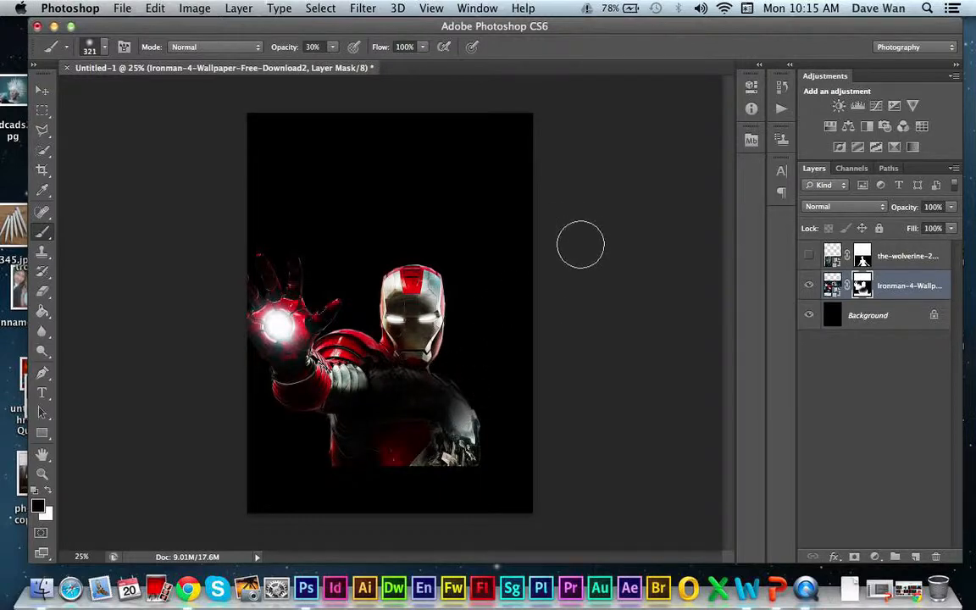
left_click(476, 7)
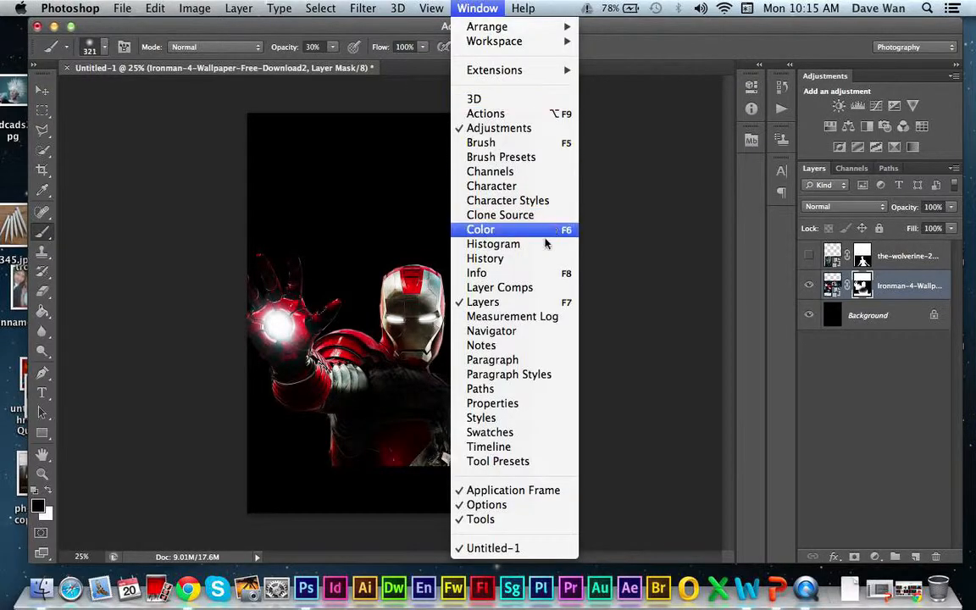
left_click(500, 259)
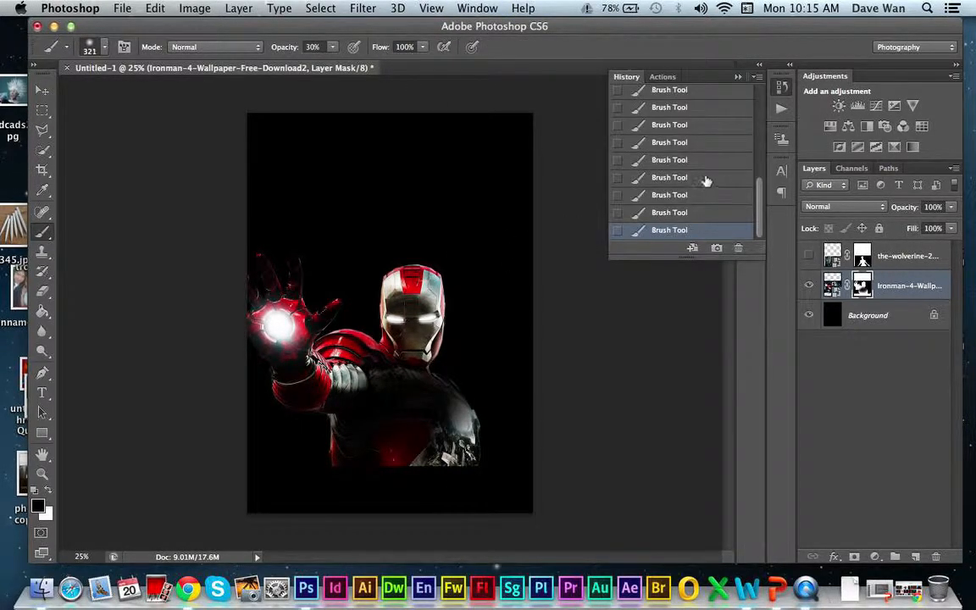
scroll(706, 180, "up", 2)
left_click(665, 141)
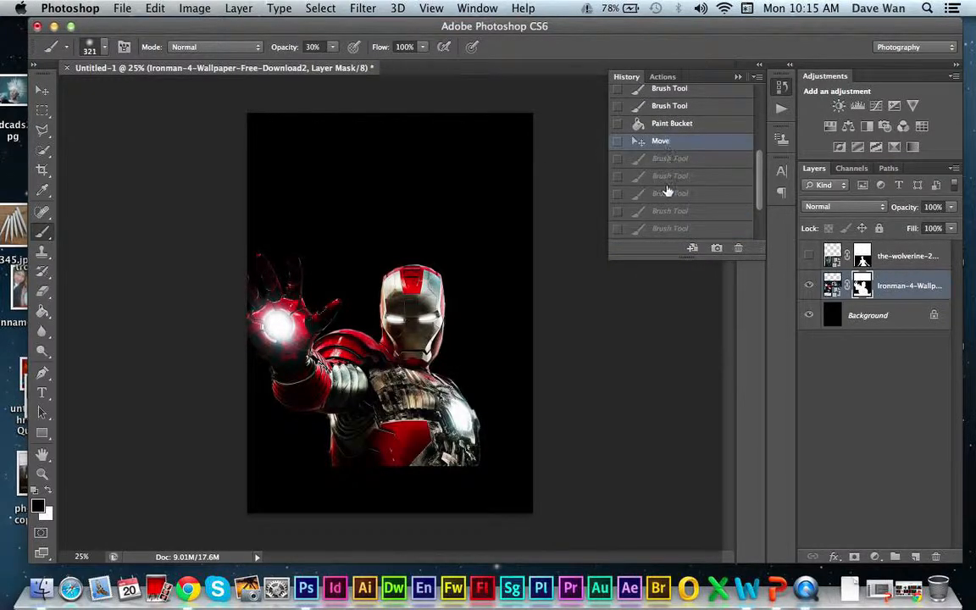
left_click(669, 182)
scroll(677, 208, "down", 3)
scroll(677, 208, "up", 8)
scroll(675, 204, "down", 6)
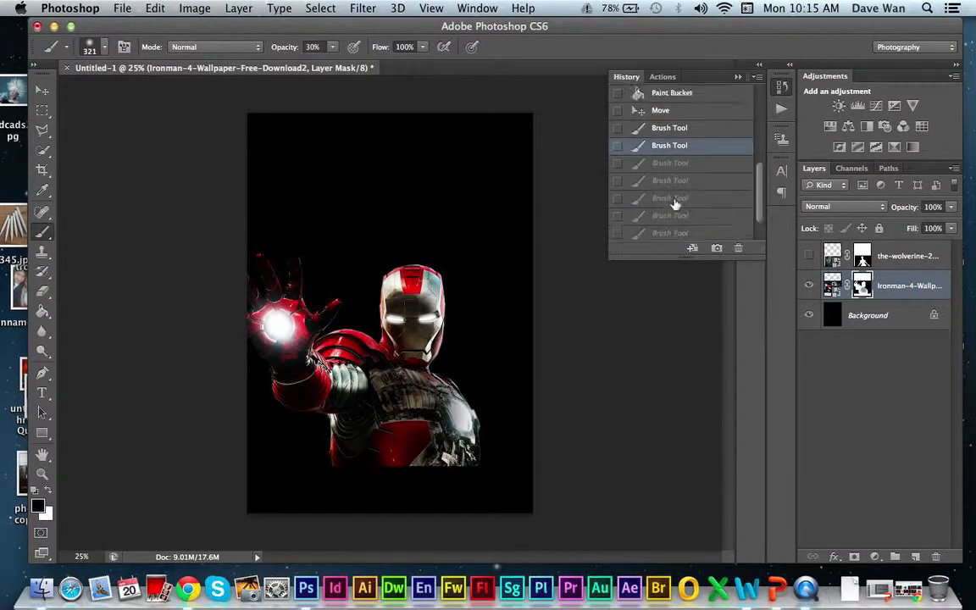
scroll(669, 170, "down", 3)
scroll(667, 139, "up", 6)
scroll(665, 165, "down", 2)
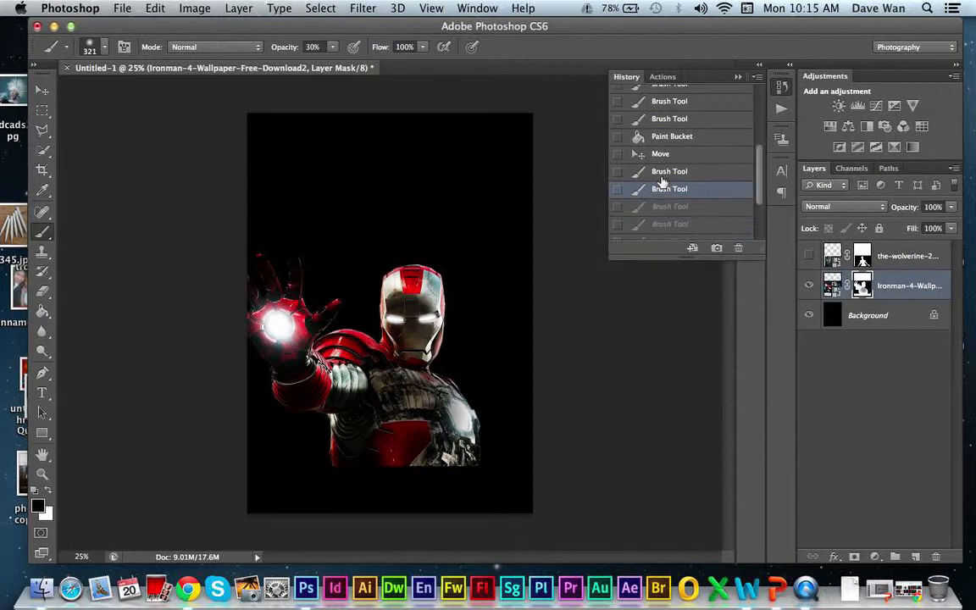
left_click(660, 156)
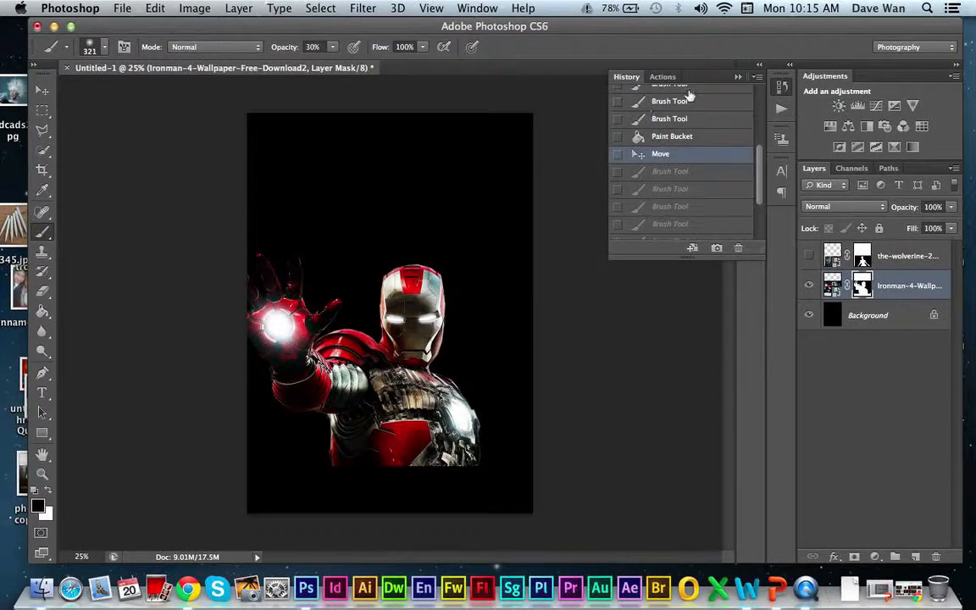
left_click(737, 78)
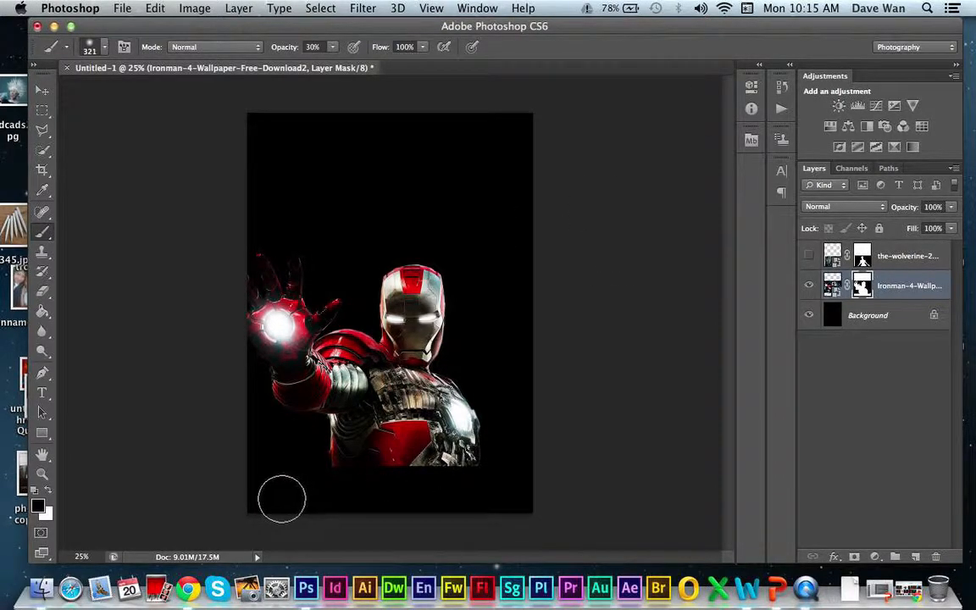
Fade the hard lower edge of Iron Man's torso into the black background with soft black strokes on his layer mask.
mouse_move(371, 488)
left_mouse_down()
mouse_move(351, 473)
mouse_move(362, 466)
mouse_move(323, 466)
left_mouse_up()
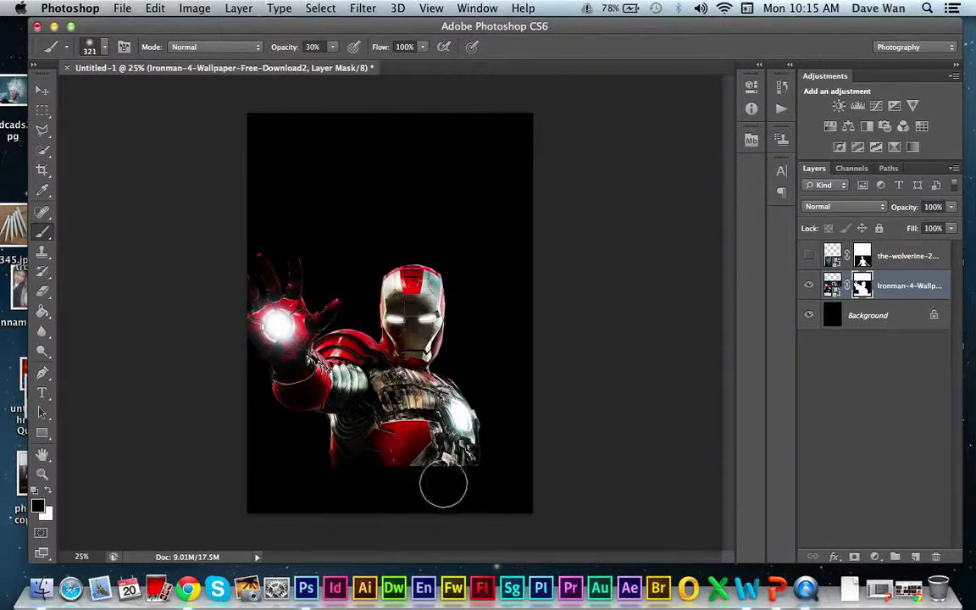
mouse_move(528, 483)
left_mouse_down()
mouse_move(302, 479)
mouse_move(502, 484)
mouse_move(375, 476)
mouse_move(324, 459)
mouse_move(523, 472)
mouse_move(325, 476)
mouse_move(337, 443)
mouse_move(241, 315)
mouse_move(302, 483)
mouse_move(507, 494)
mouse_move(274, 482)
mouse_move(508, 498)
mouse_move(432, 485)
mouse_move(321, 444)
mouse_move(560, 445)
left_mouse_up()
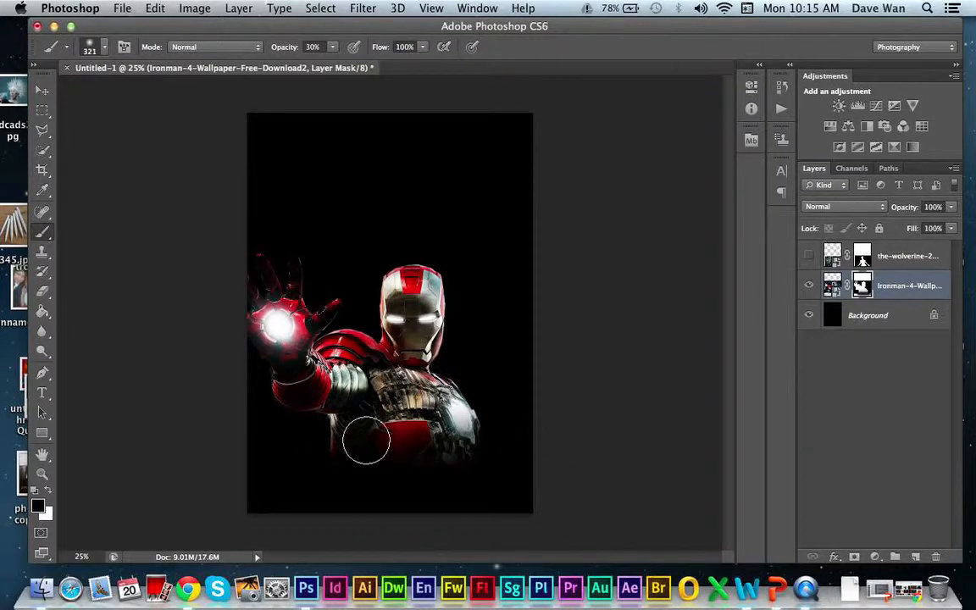
left_click_drag(332, 426, 521, 436)
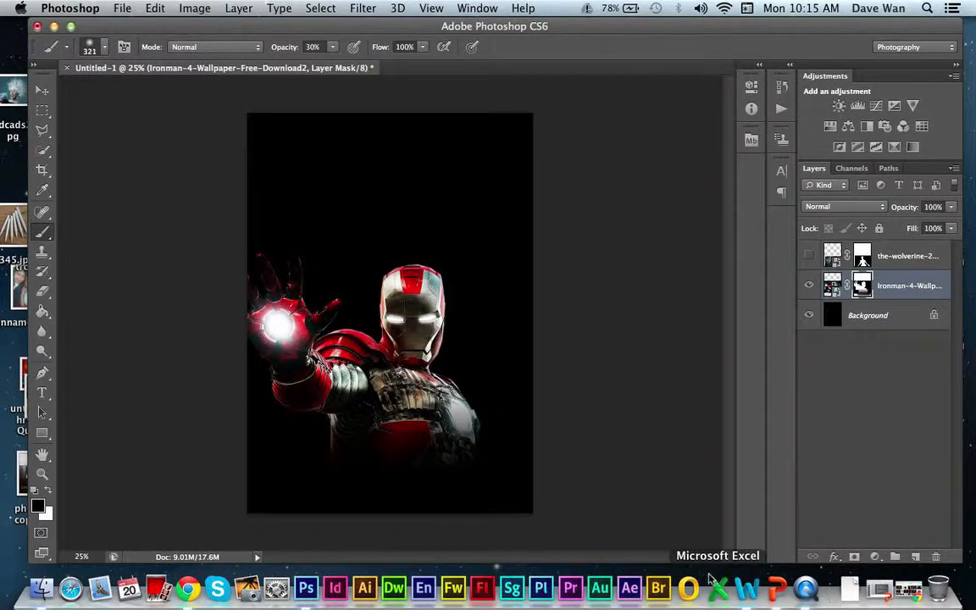
mouse_move(408, 513)
left_mouse_down()
mouse_move(325, 469)
mouse_move(316, 458)
mouse_move(338, 474)
mouse_move(321, 449)
mouse_move(343, 486)
mouse_move(326, 445)
mouse_move(342, 477)
left_mouse_up()
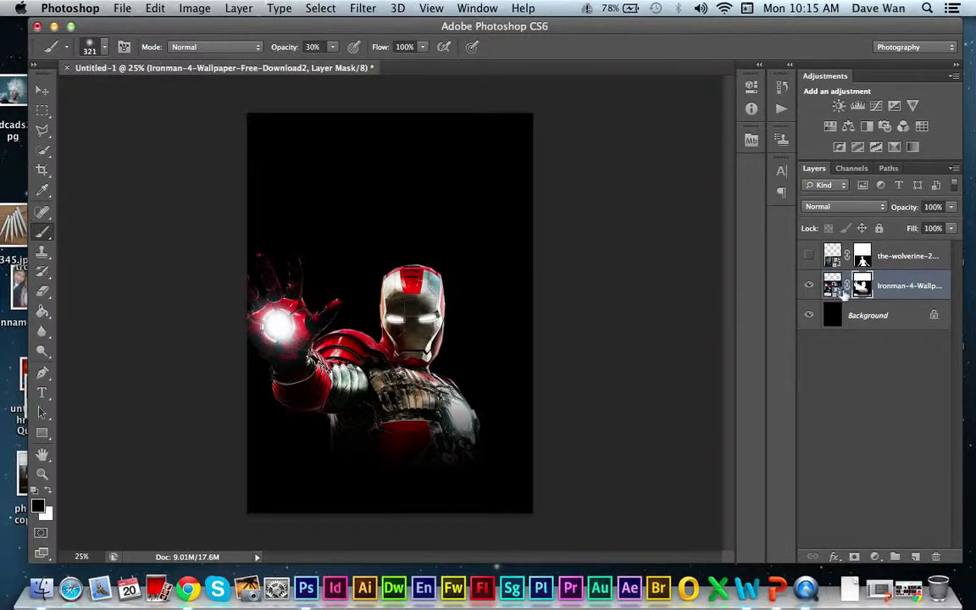
Lower the Iron Man layer's opacity to 81% and compare the poster with the layer hidden and shown.
left_click(951, 208)
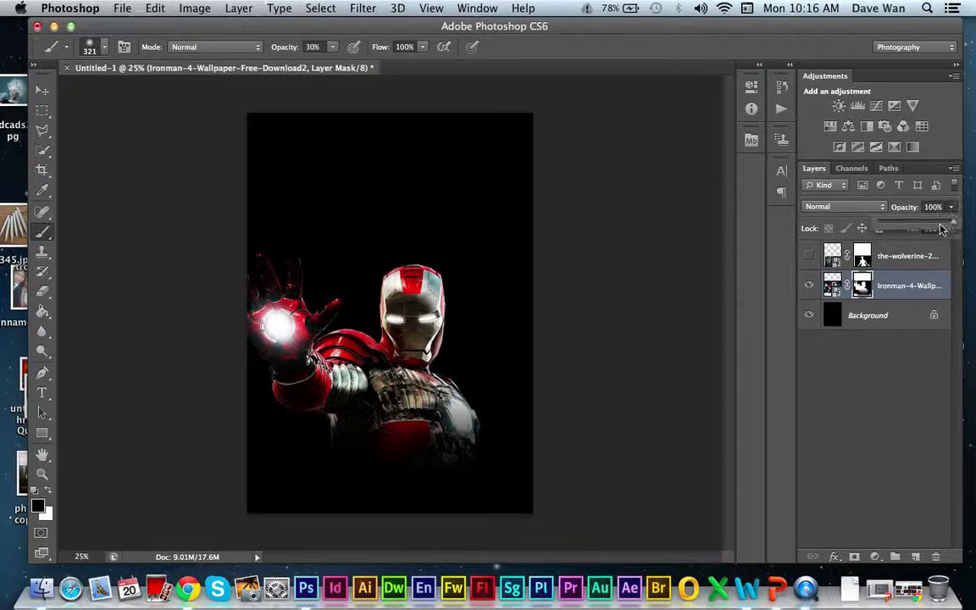
mouse_move(949, 222)
left_mouse_down()
mouse_move(911, 227)
mouse_move(938, 228)
left_mouse_up()
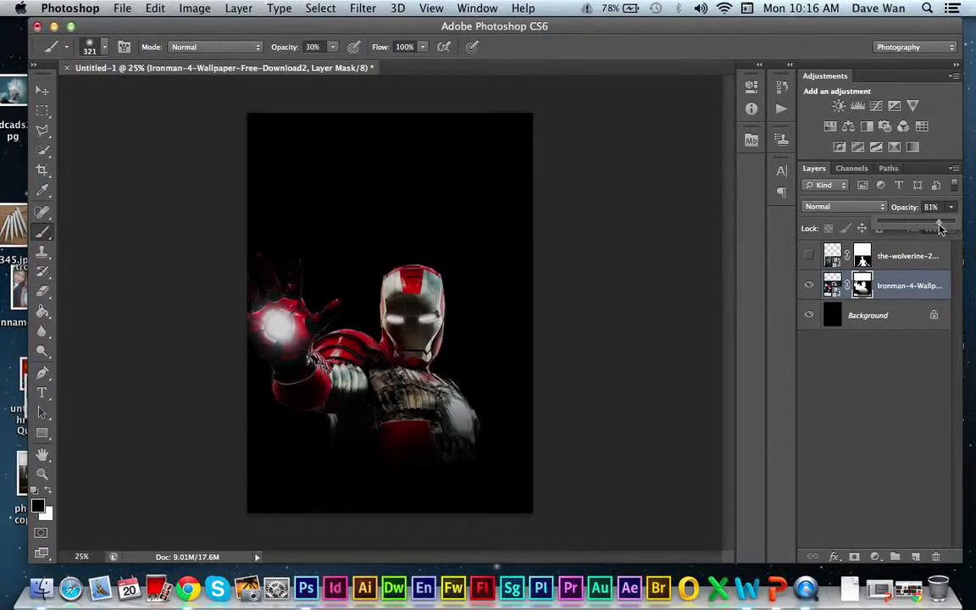
left_click(40, 89)
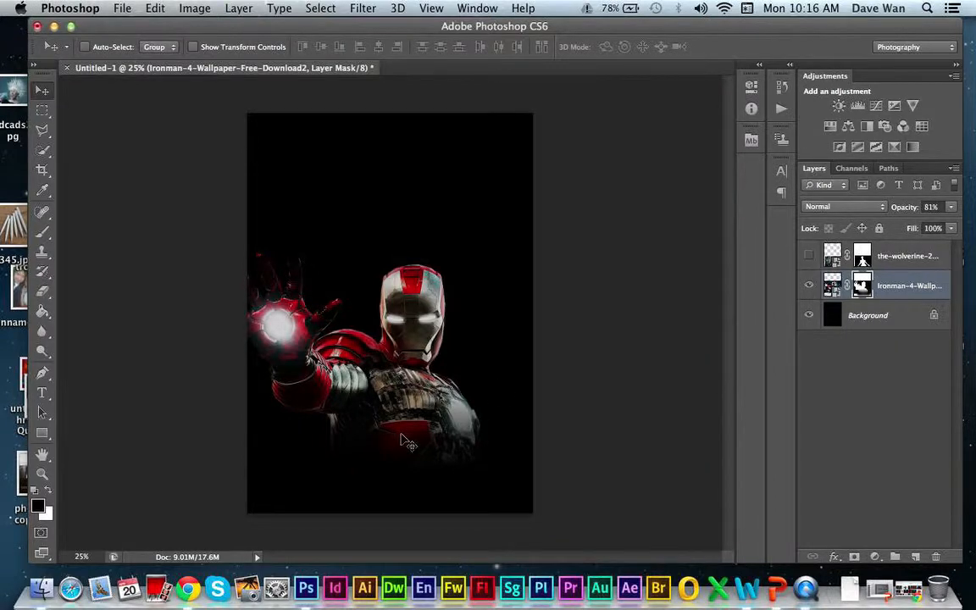
left_click(807, 286)
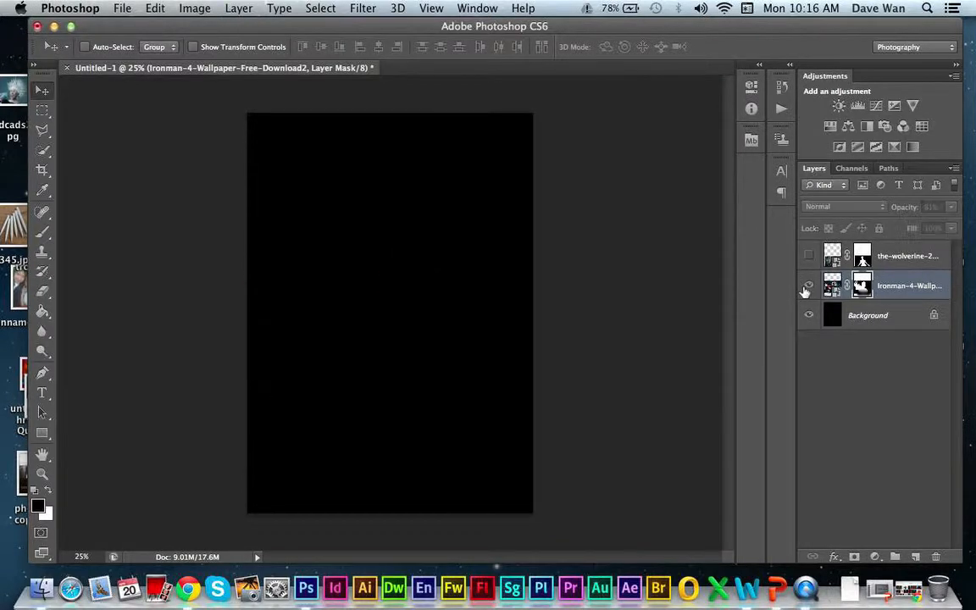
left_click(807, 286)
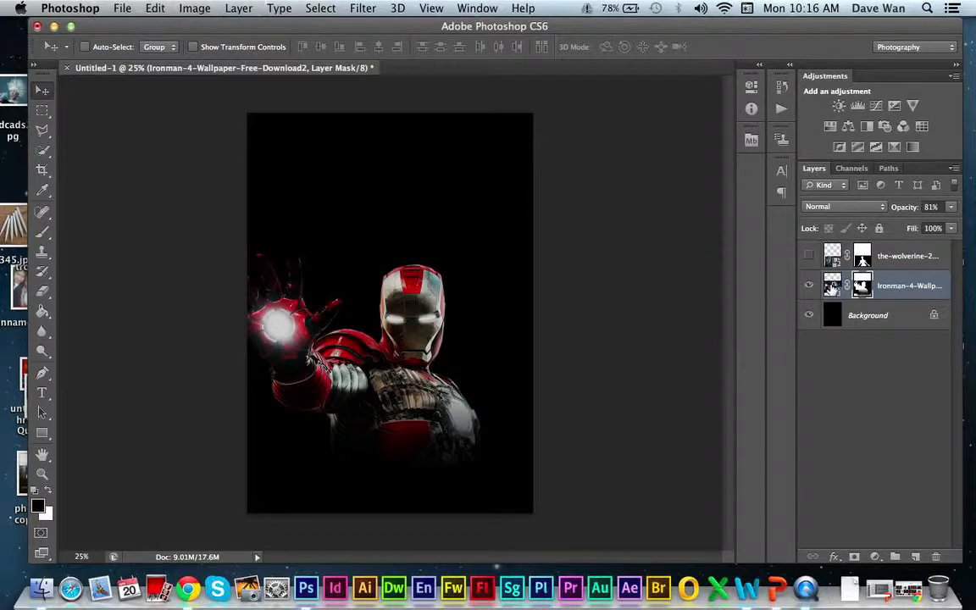
Try a pure white Outer Glow layer style on the Iron Man layer.
left_click(832, 286)
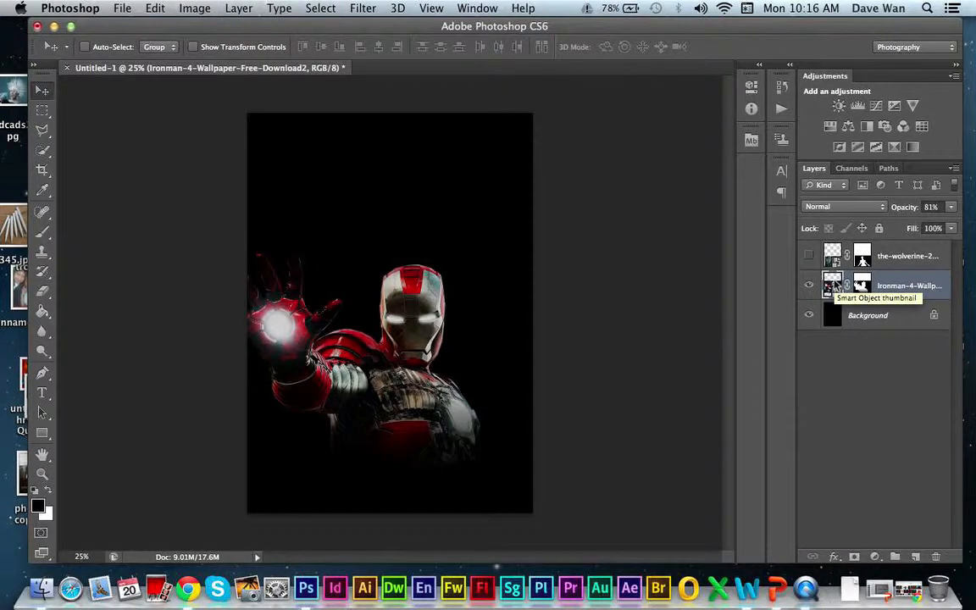
right_click(835, 284)
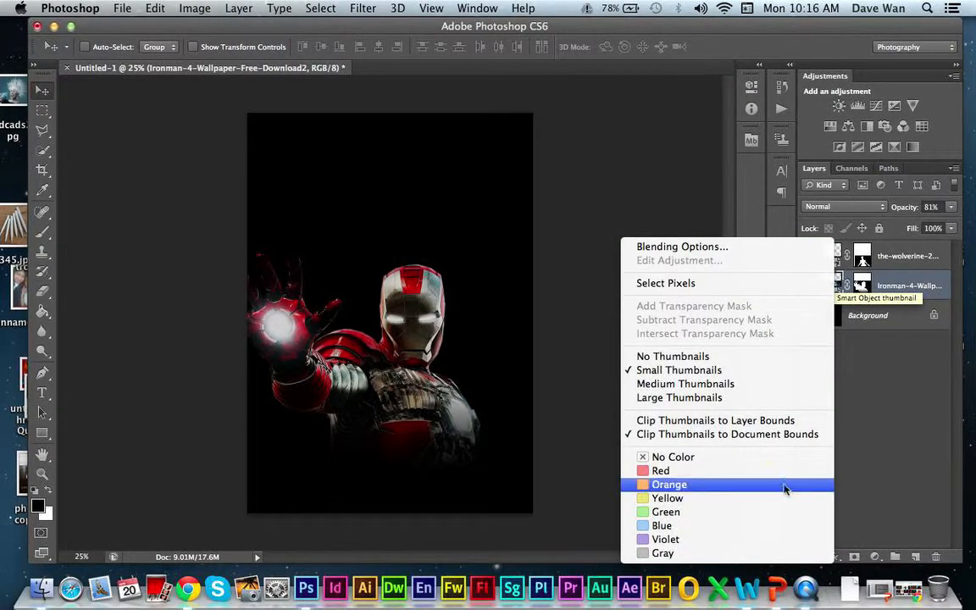
left_click(742, 248)
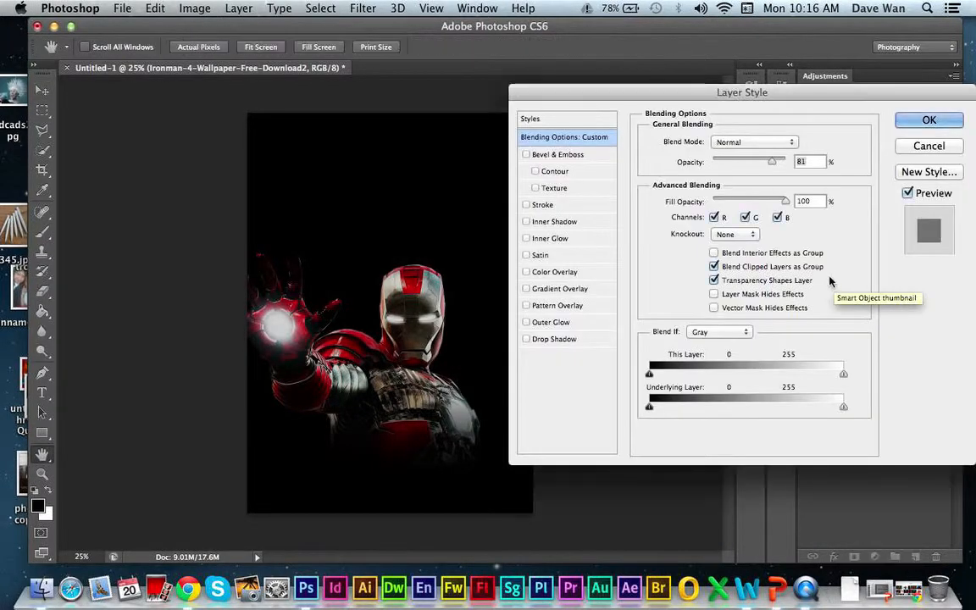
left_click_drag(603, 94, 624, 53)
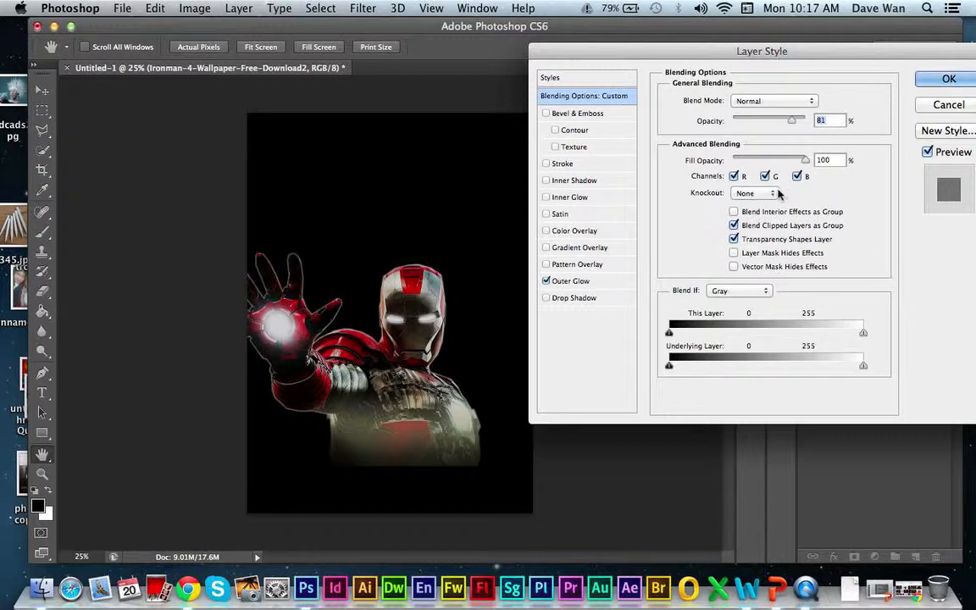
left_click(569, 285)
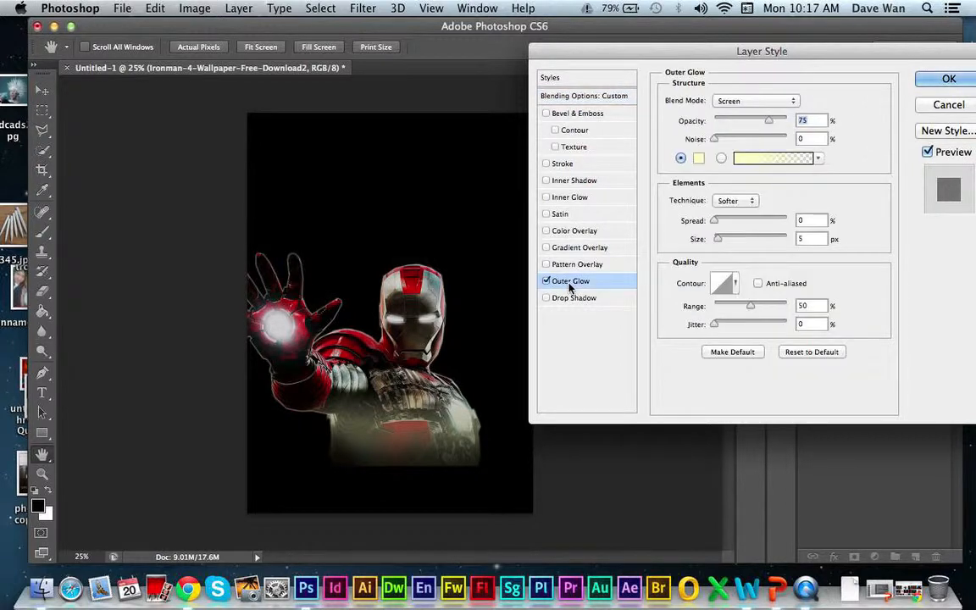
left_click(700, 159)
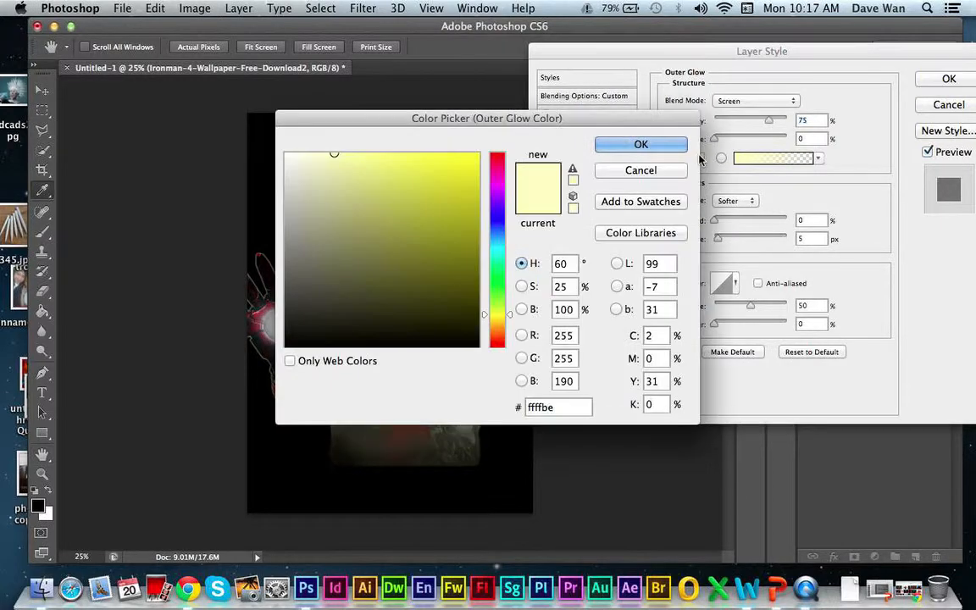
left_click(284, 154)
left_click(633, 146)
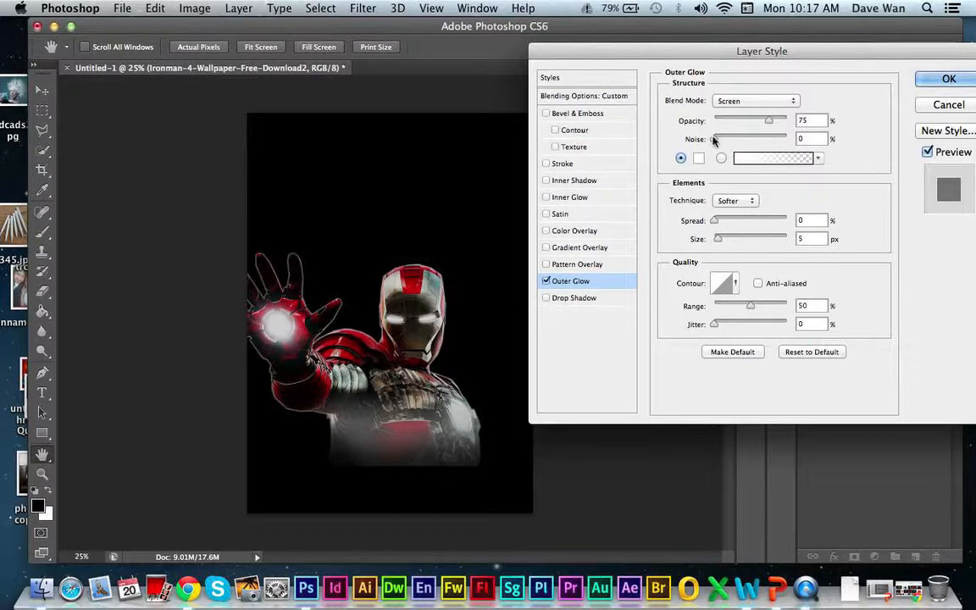
Try the outer glow at 52% opacity and 0% noise, with the Precise technique, 23% spread and 27 px size.
left_click_drag(742, 141, 703, 141)
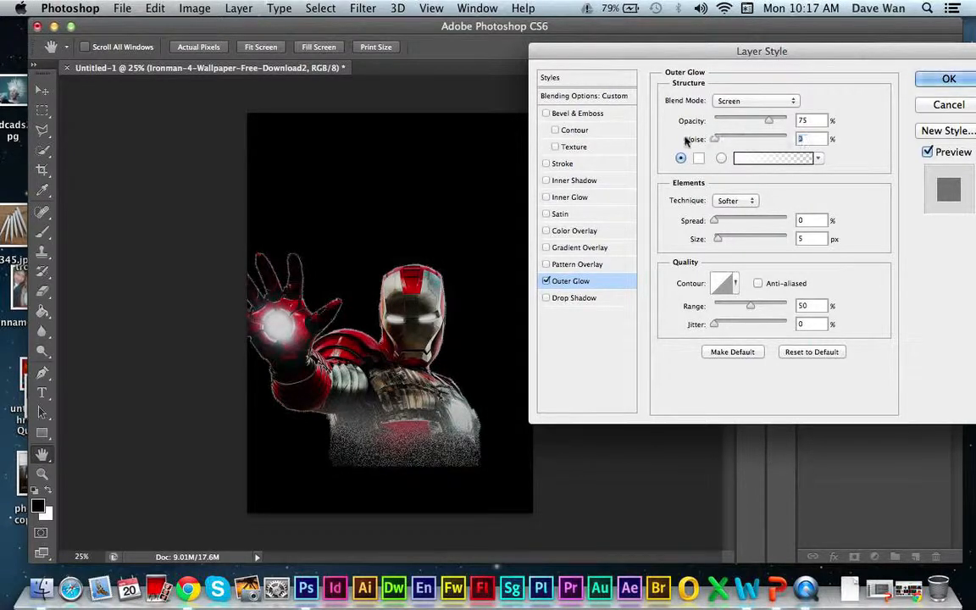
left_click_drag(776, 120, 730, 124)
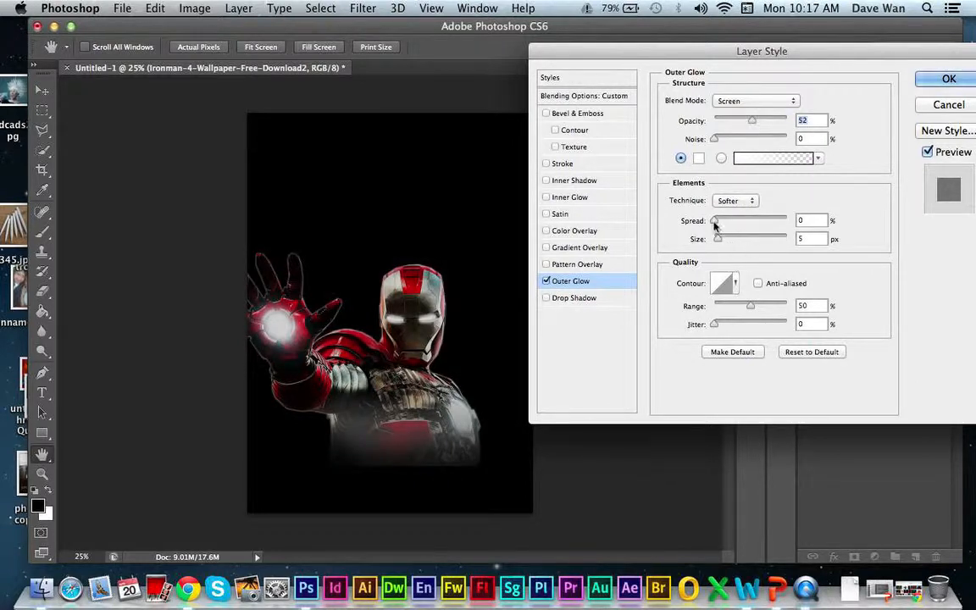
left_click_drag(734, 224, 760, 222)
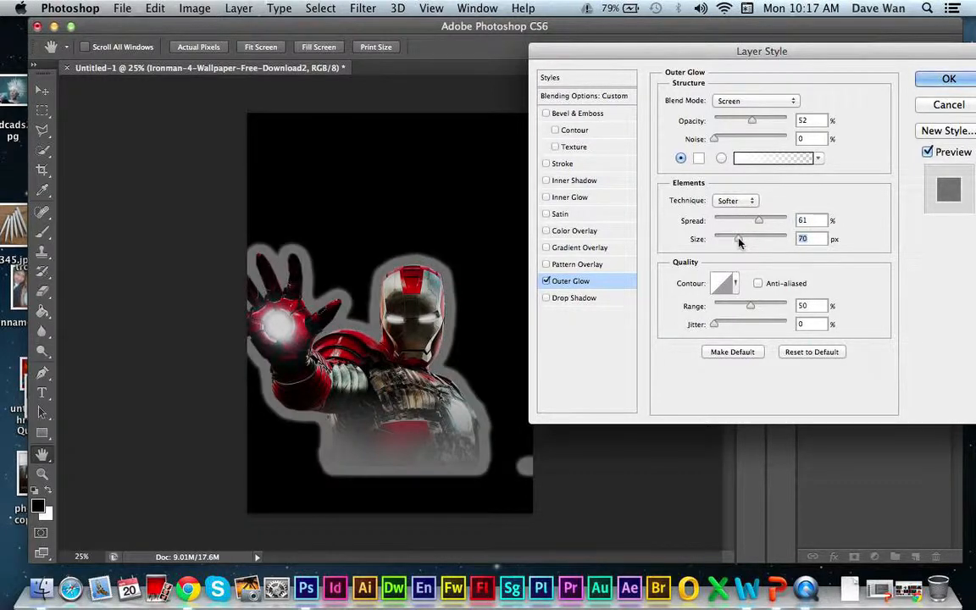
mouse_move(739, 242)
left_mouse_down()
mouse_move(715, 241)
mouse_move(749, 240)
mouse_move(735, 240)
left_mouse_up()
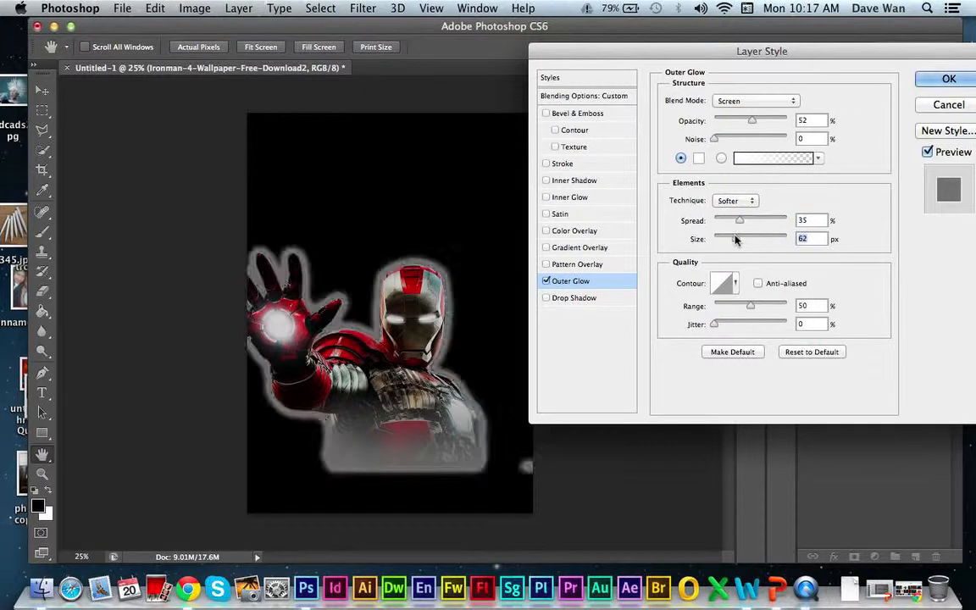
left_click(732, 203)
left_click(732, 212)
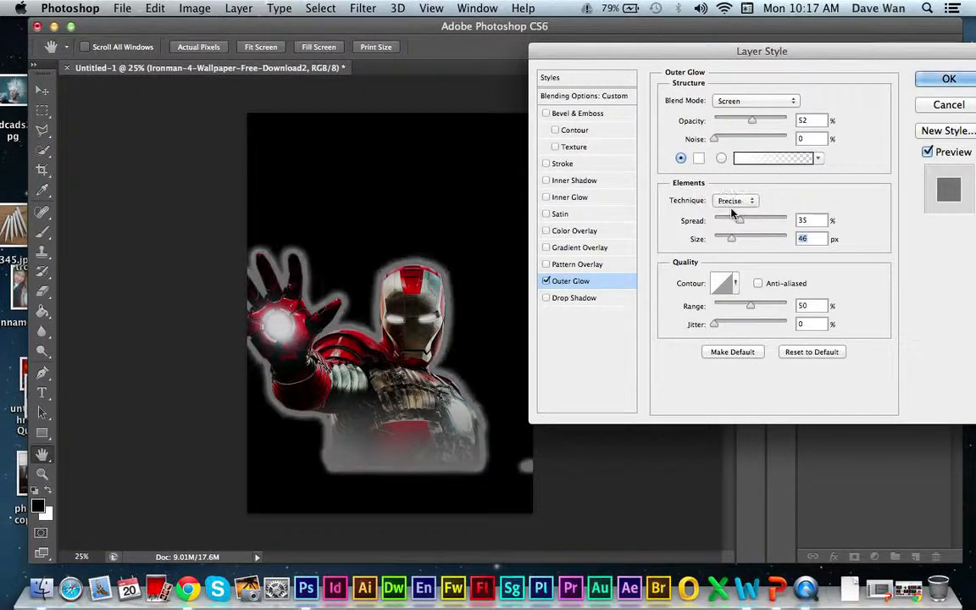
left_click_drag(731, 223, 726, 241)
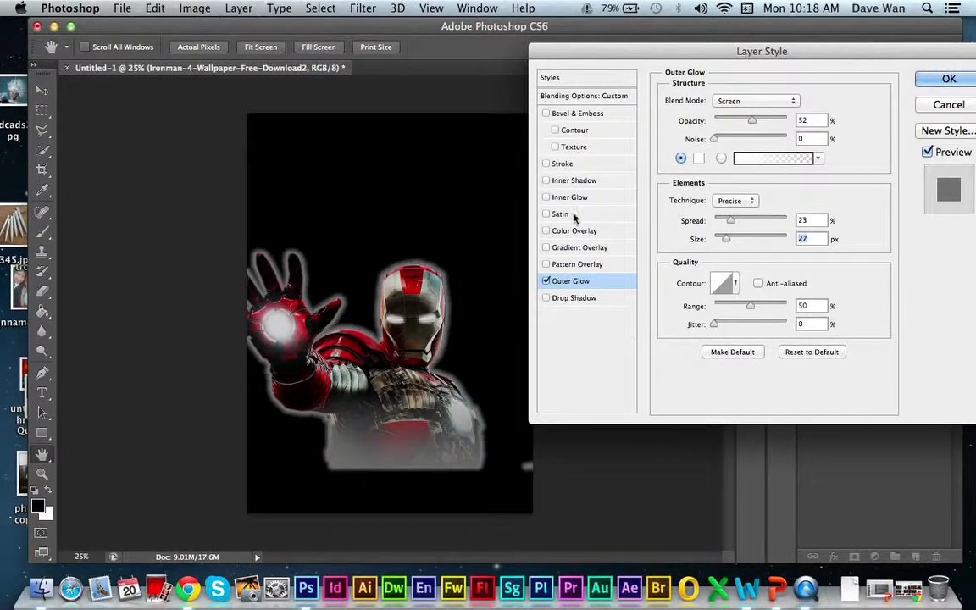
Try the outer glow at 77% opacity, comparing the Normal and Multiply blend modes before choosing Lighten.
mouse_move(714, 139)
left_mouse_down()
mouse_move(775, 140)
mouse_move(719, 138)
left_mouse_up()
left_click(759, 101)
left_click(760, 100)
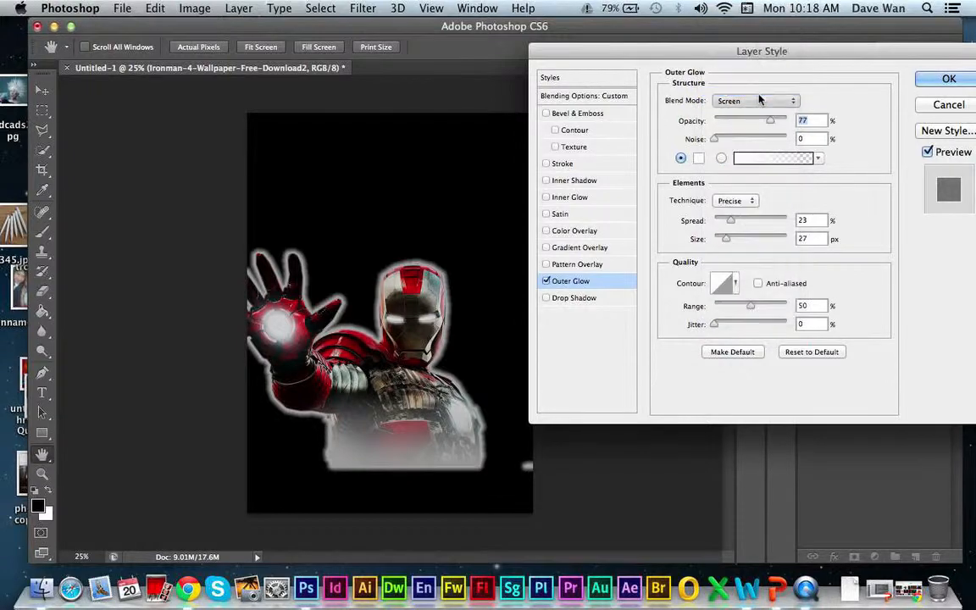
left_click(756, 102)
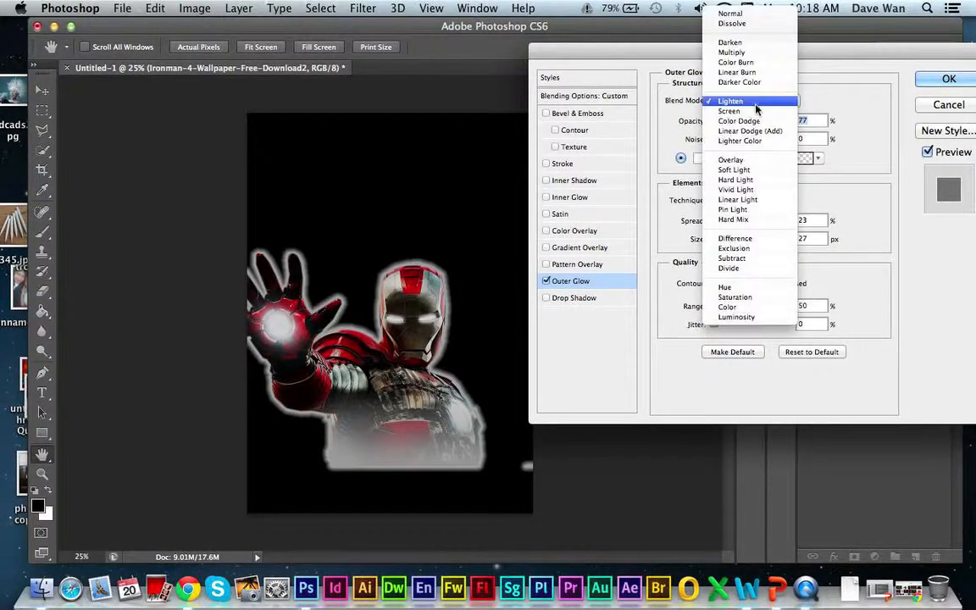
left_click(745, 17)
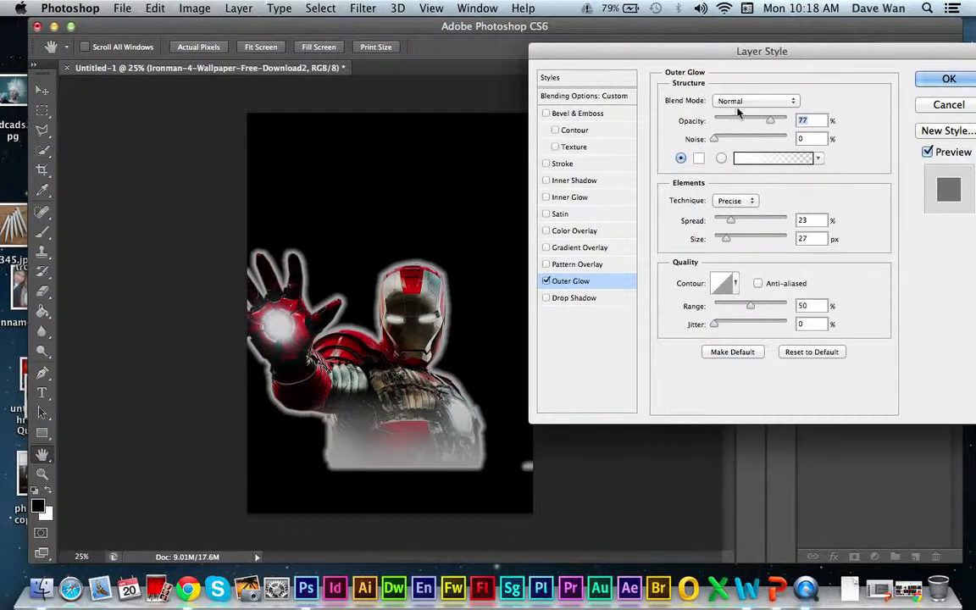
left_click(738, 103)
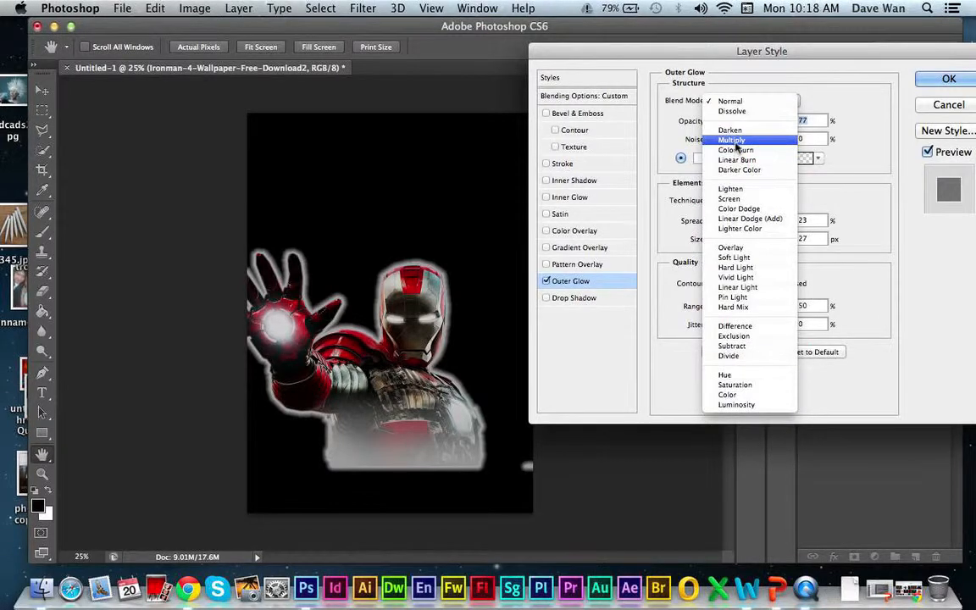
left_click(733, 140)
left_click(737, 101)
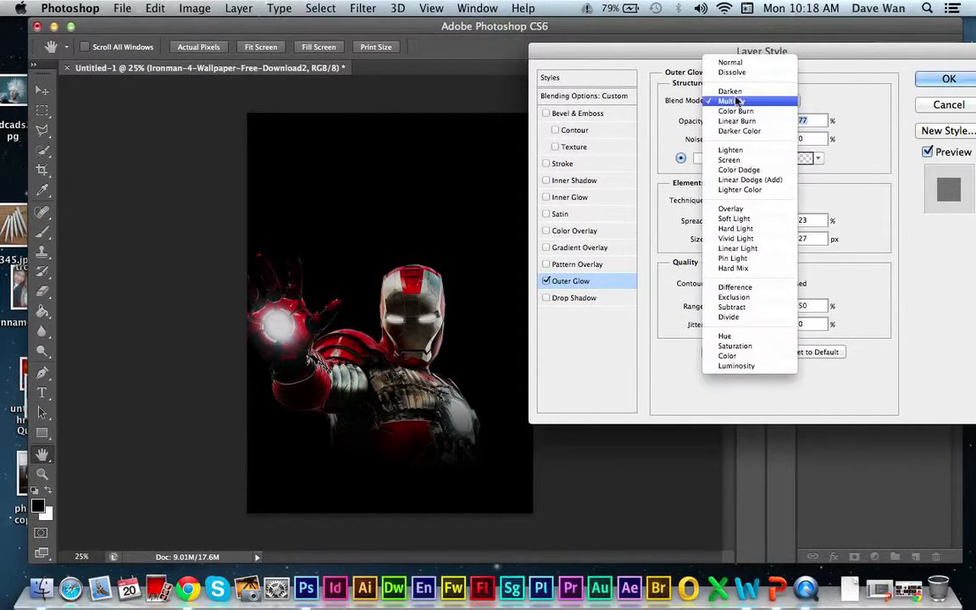
left_click(734, 151)
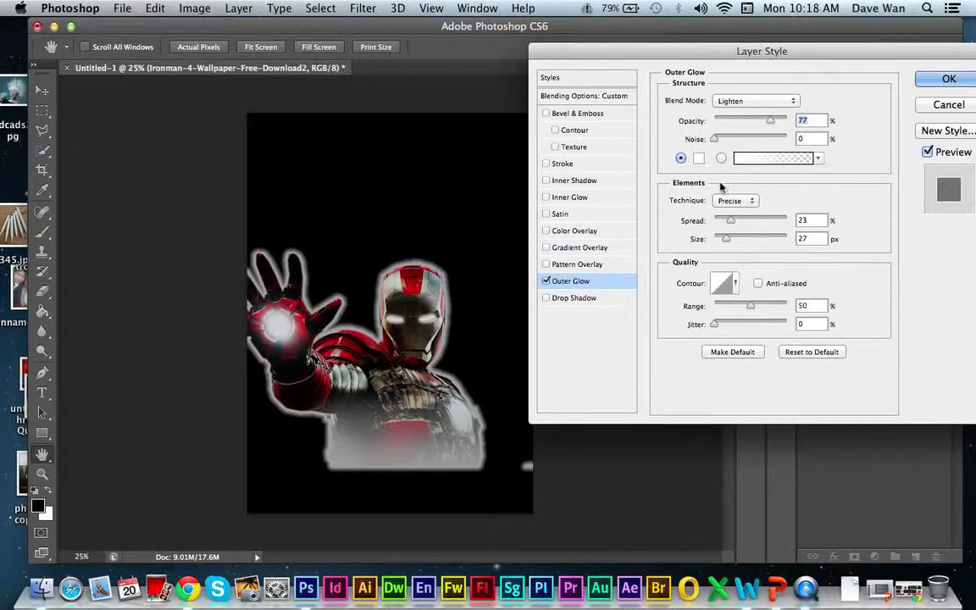
Try lowering the outer glow's opacity to 34%, test a black-to-white gradient fill, and return to the solid white colour.
left_click_drag(769, 120, 728, 142)
left_click(760, 122)
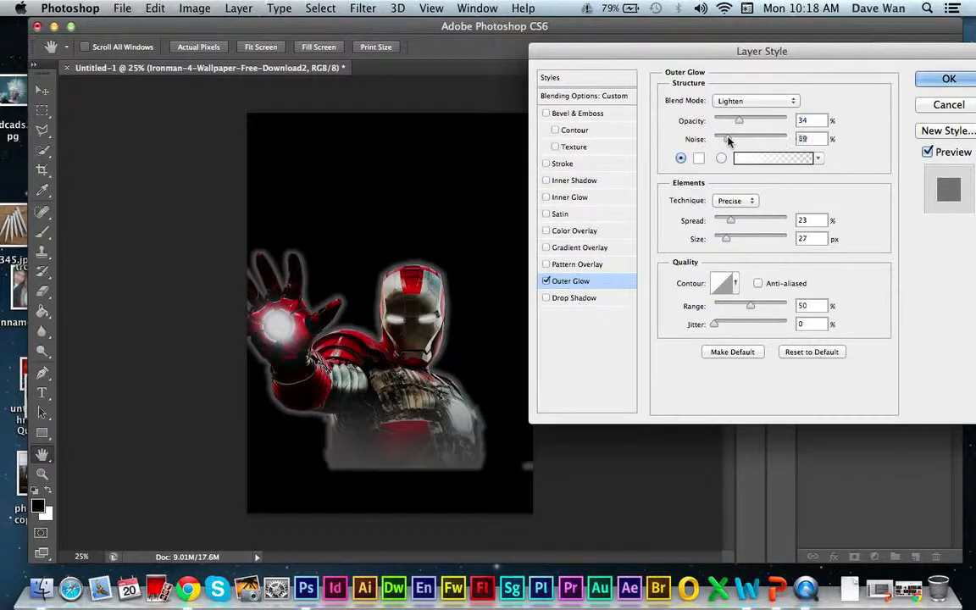
left_click(818, 159)
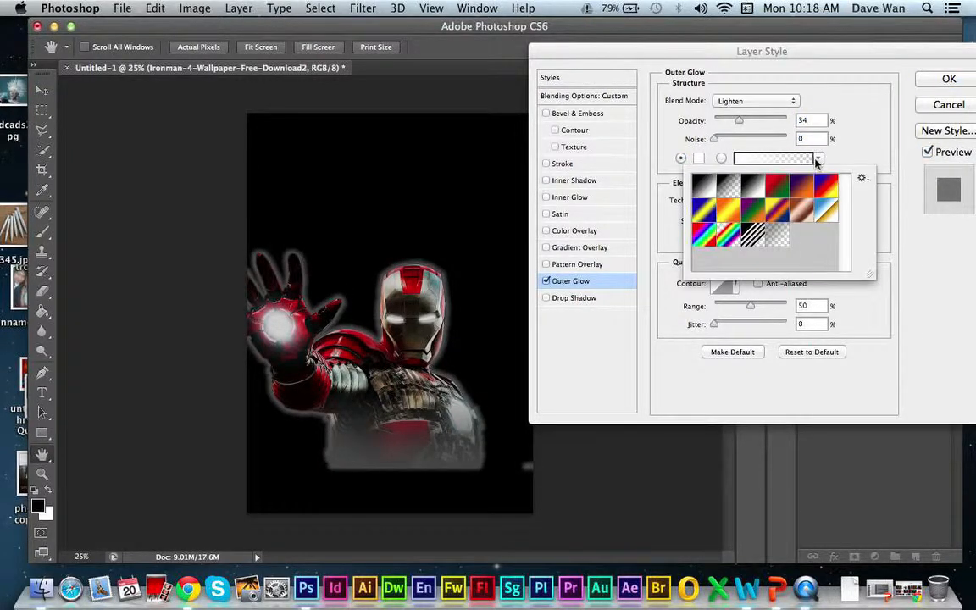
left_click(751, 187)
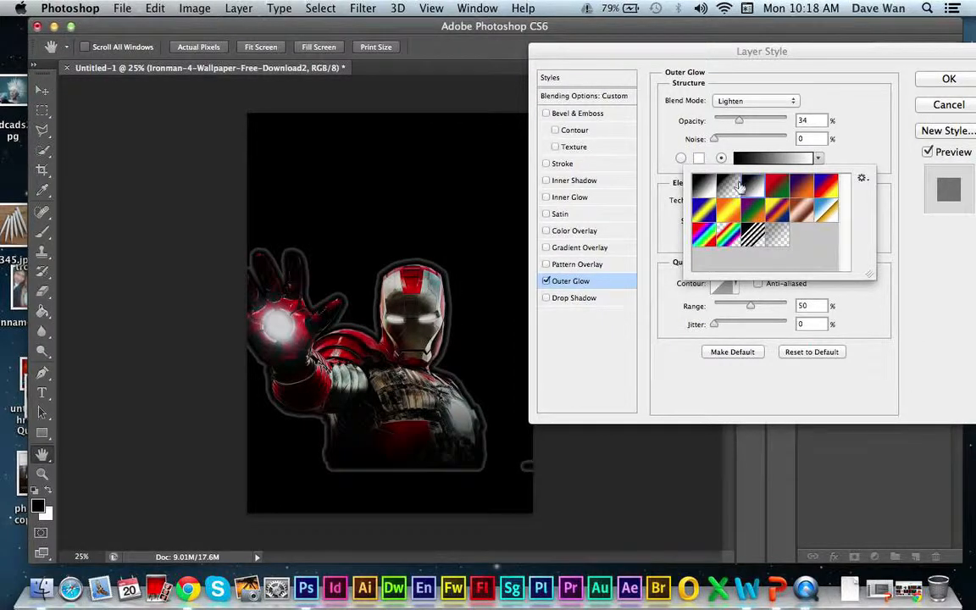
left_click(679, 158)
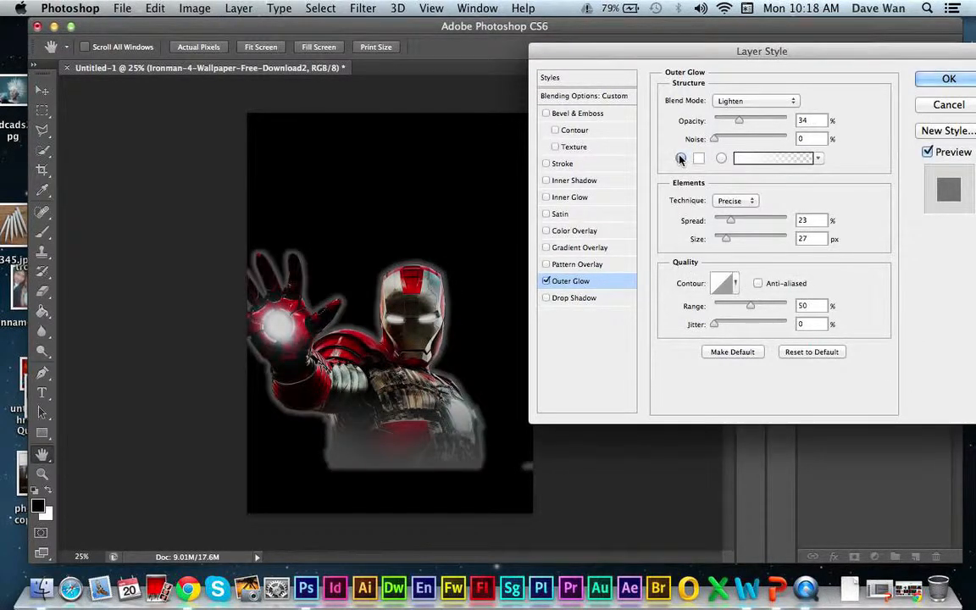
Try an Inner Glow with 8% choke and 0 px size, and discard all the layer style changes.
left_click(571, 198)
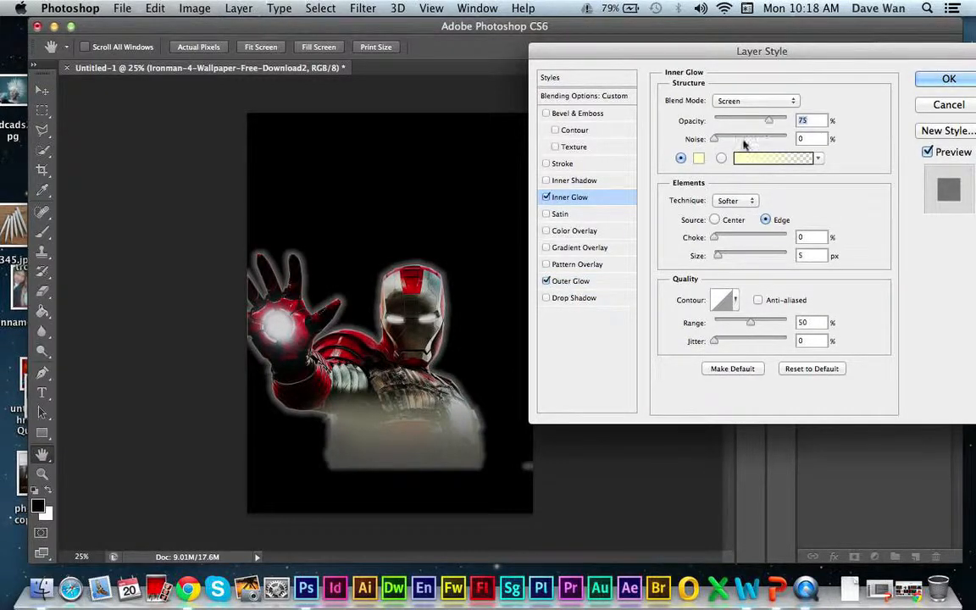
left_click_drag(714, 238, 698, 255)
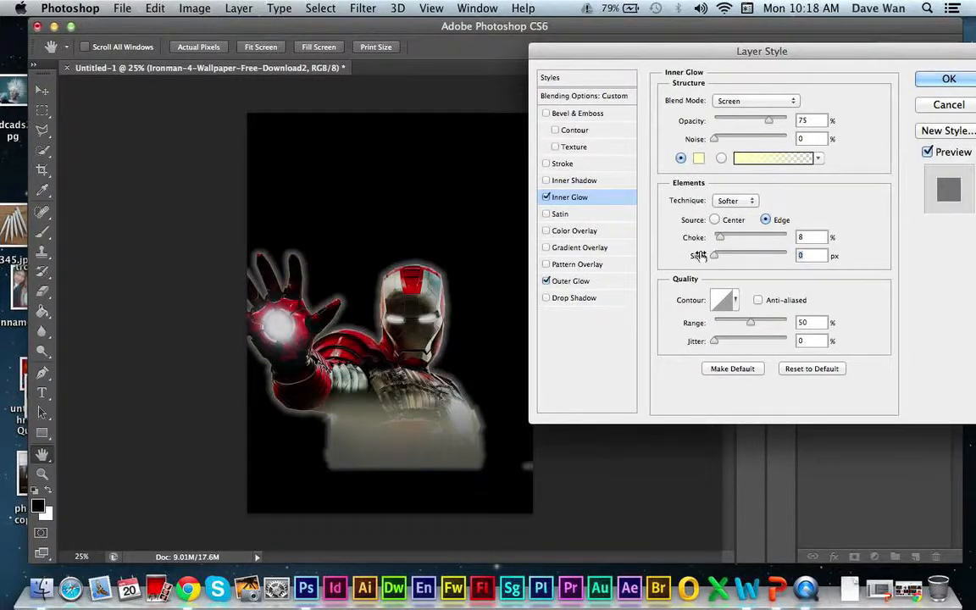
left_click(944, 104)
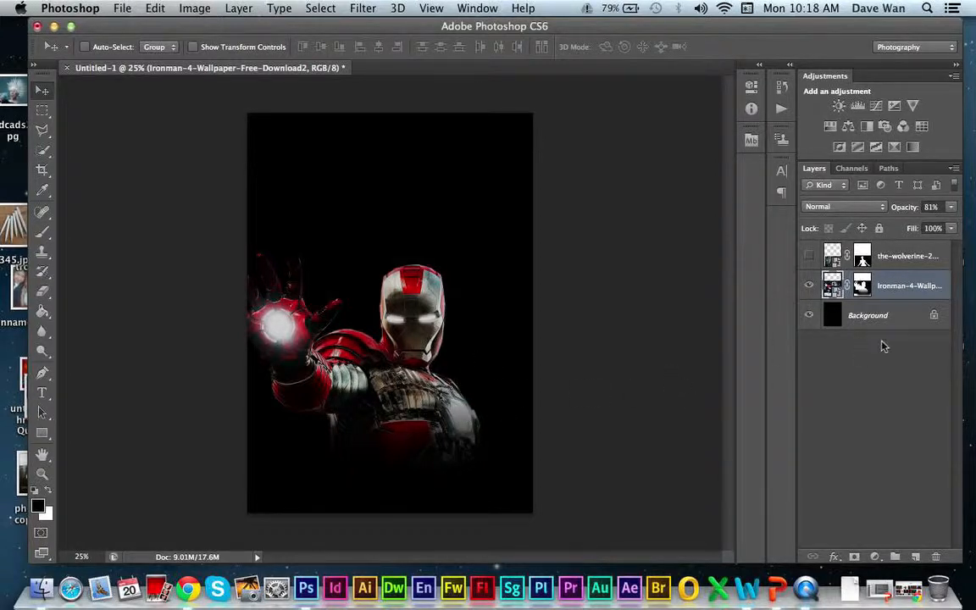
Create an empty layer directly above the Background and switch to the Brush with a light grey foreground colour.
left_click(866, 317)
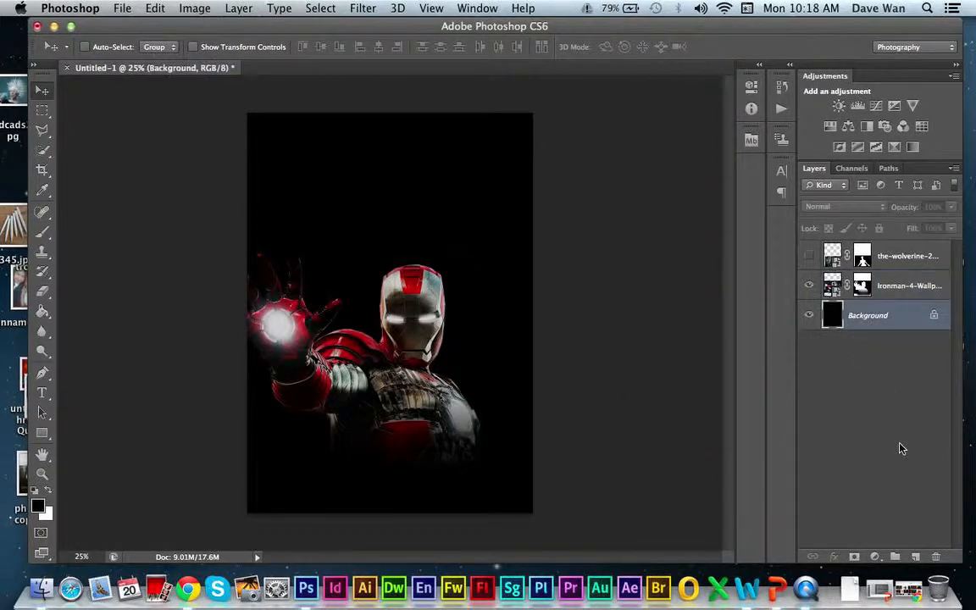
left_click(914, 556)
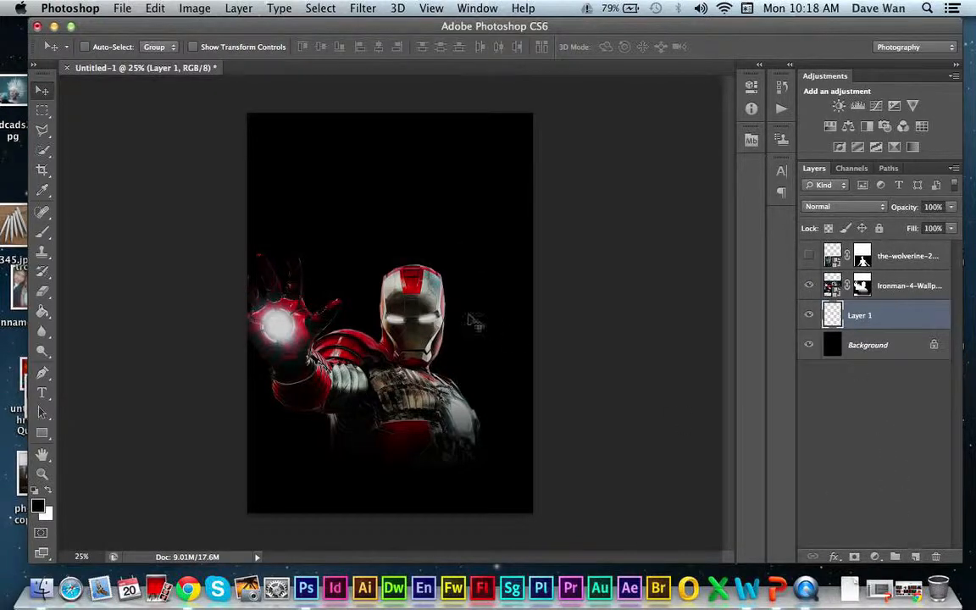
left_click(43, 230)
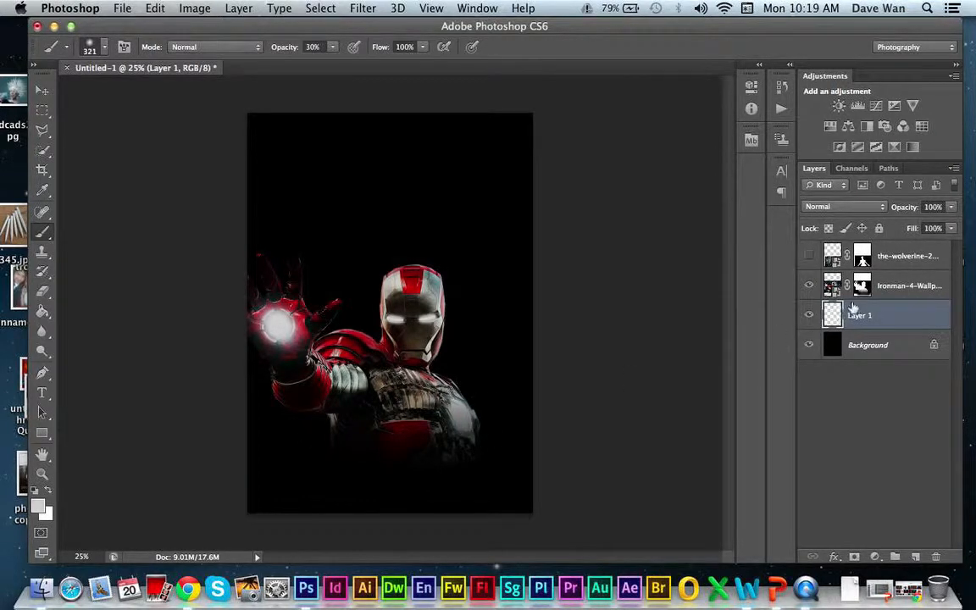
Paint a soft light grey glow on the new layer around Iron Man's shoulder, head, raised hand and arm.
left_click(465, 422)
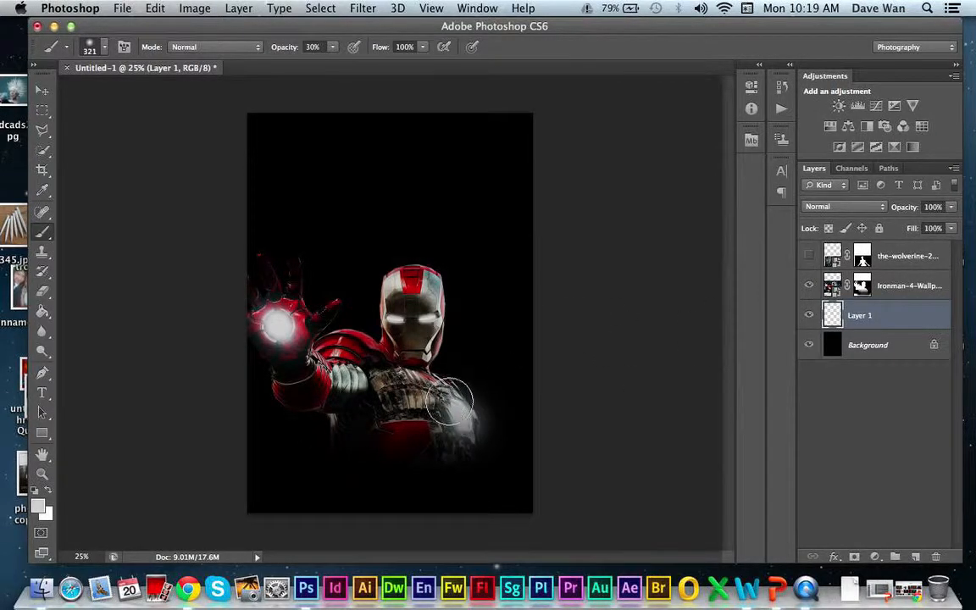
mouse_move(450, 402)
left_mouse_down()
mouse_move(427, 360)
mouse_move(436, 330)
mouse_move(429, 289)
mouse_move(375, 241)
mouse_move(353, 249)
mouse_move(432, 279)
mouse_move(366, 248)
mouse_move(377, 244)
left_mouse_up()
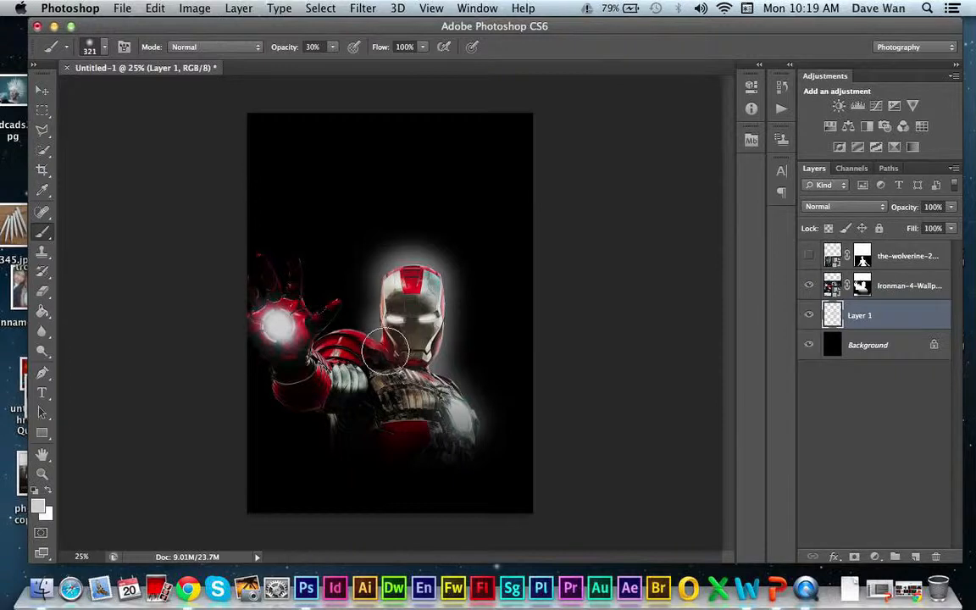
mouse_move(347, 354)
left_mouse_down()
mouse_move(321, 348)
mouse_move(299, 336)
mouse_move(301, 321)
mouse_move(339, 302)
mouse_move(296, 299)
mouse_move(295, 265)
mouse_move(269, 264)
mouse_move(262, 289)
mouse_move(240, 302)
mouse_move(261, 260)
left_mouse_up()
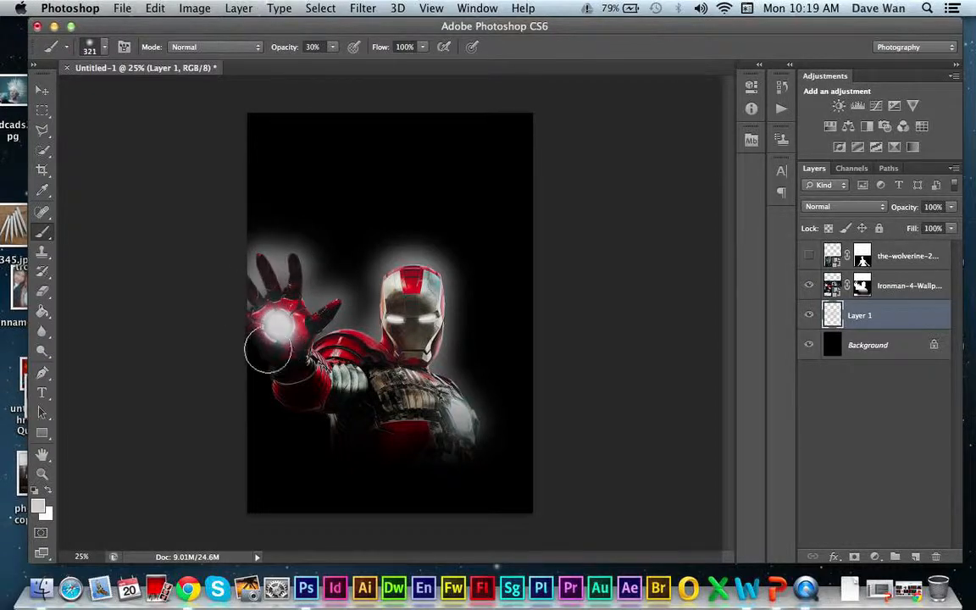
mouse_move(269, 371)
left_mouse_down()
mouse_move(260, 333)
mouse_move(286, 395)
mouse_move(321, 410)
mouse_move(330, 433)
mouse_move(414, 451)
left_mouse_up()
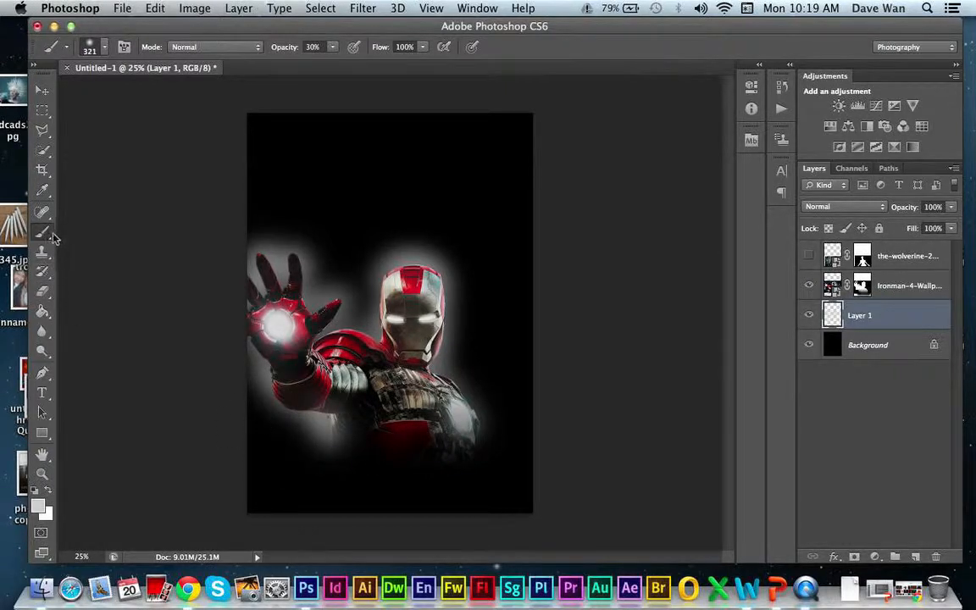
Switch the brush colour to black and darken the painted glow behind Iron Man's lower torso.
key("x")
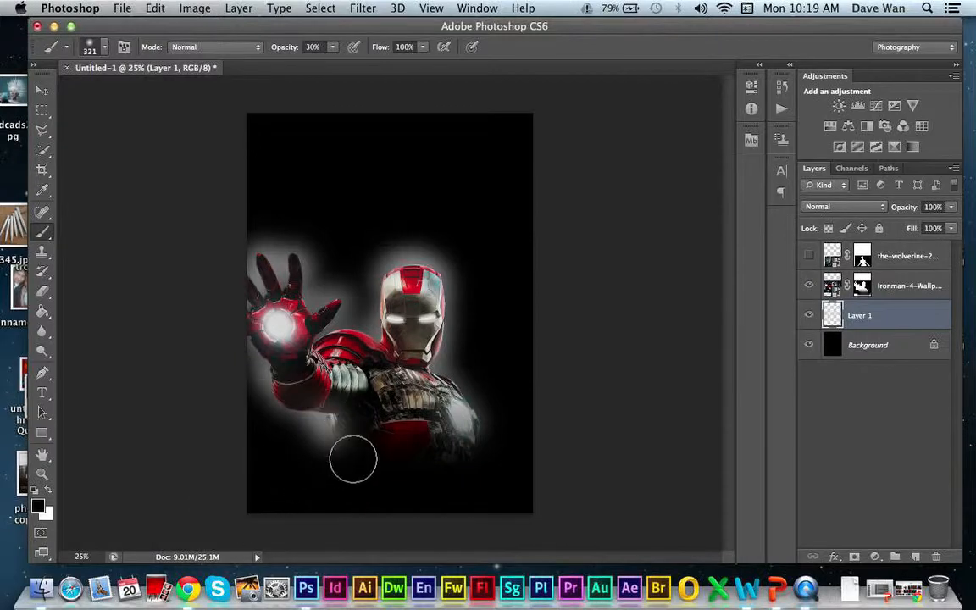
mouse_move(364, 411)
left_mouse_down()
mouse_move(356, 445)
mouse_move(352, 396)
mouse_move(351, 410)
mouse_move(410, 436)
mouse_move(434, 434)
mouse_move(443, 416)
mouse_move(455, 450)
mouse_move(423, 391)
mouse_move(470, 458)
left_mouse_up()
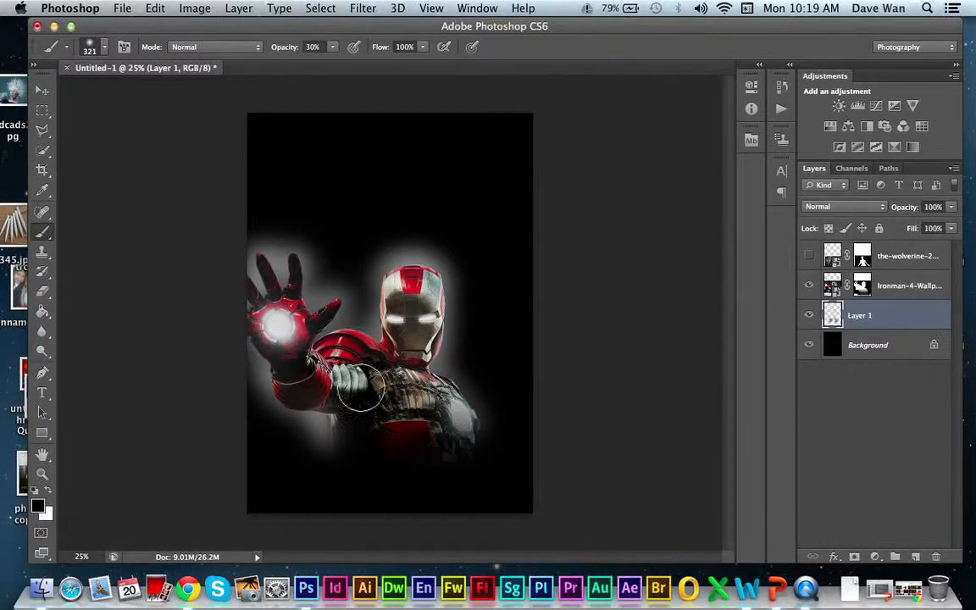
Soften the painted glow with the black Brush at 30% opacity around Iron Man's hand, arm and head.
mouse_move(356, 314)
left_mouse_down()
mouse_move(377, 315)
mouse_move(390, 292)
mouse_move(371, 271)
mouse_move(365, 315)
left_mouse_up()
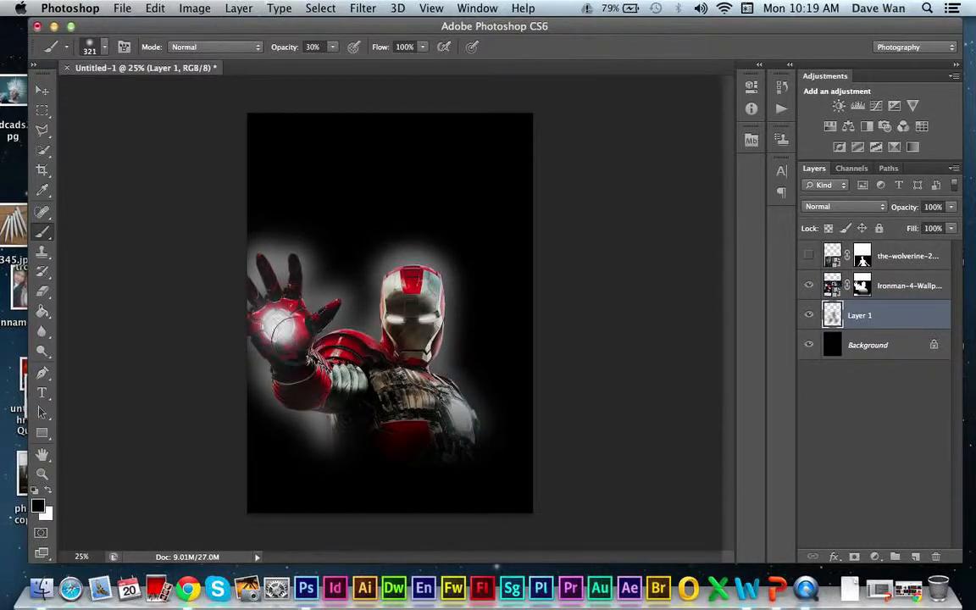
mouse_move(275, 331)
left_mouse_down()
mouse_move(244, 393)
mouse_move(239, 374)
mouse_move(239, 383)
mouse_move(298, 442)
mouse_move(304, 436)
left_mouse_up()
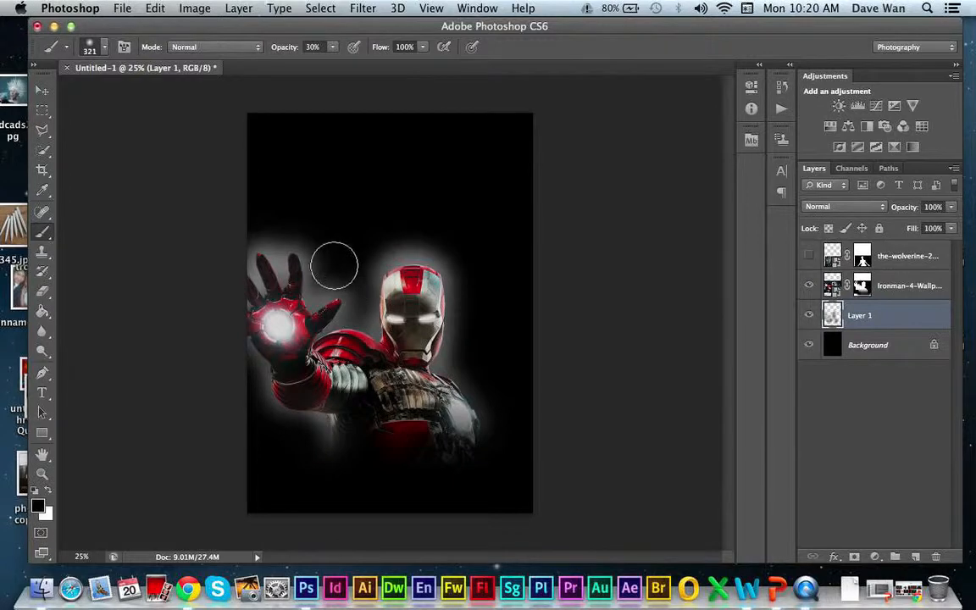
mouse_move(326, 277)
left_mouse_down()
mouse_move(292, 256)
mouse_move(278, 226)
mouse_move(266, 242)
mouse_move(282, 251)
left_mouse_up()
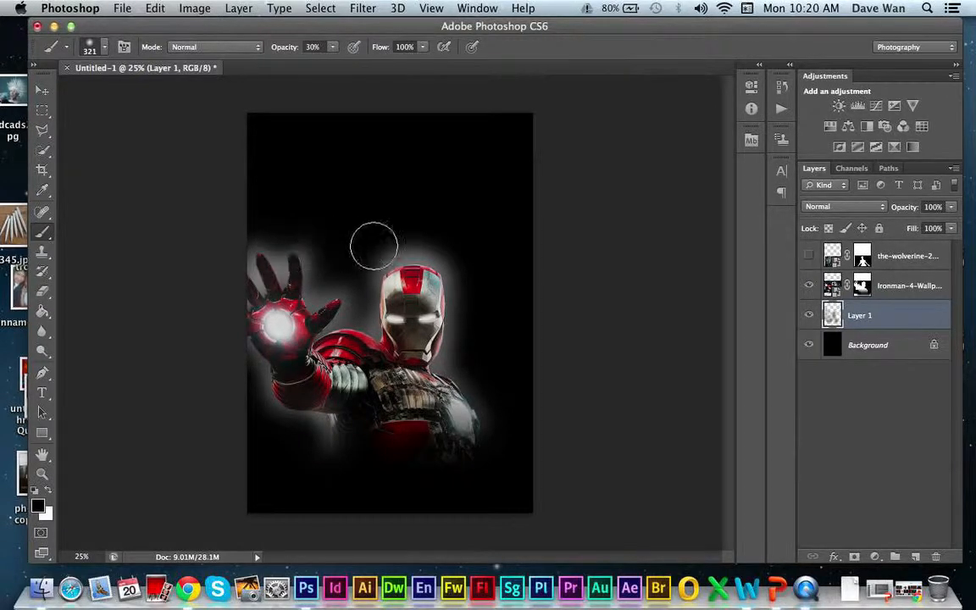
mouse_move(366, 251)
left_mouse_down()
mouse_move(418, 233)
mouse_move(458, 253)
mouse_move(473, 280)
mouse_move(488, 383)
mouse_move(462, 348)
mouse_move(471, 362)
left_mouse_up()
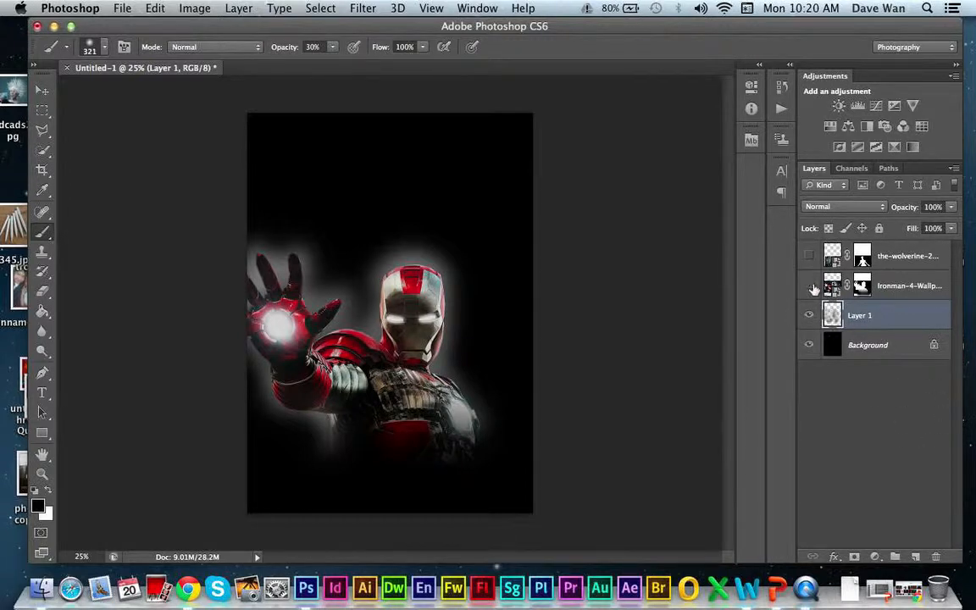
Compare the composition with the Iron Man layer and the glow layer each hidden and shown.
left_click(810, 288)
left_click(809, 287)
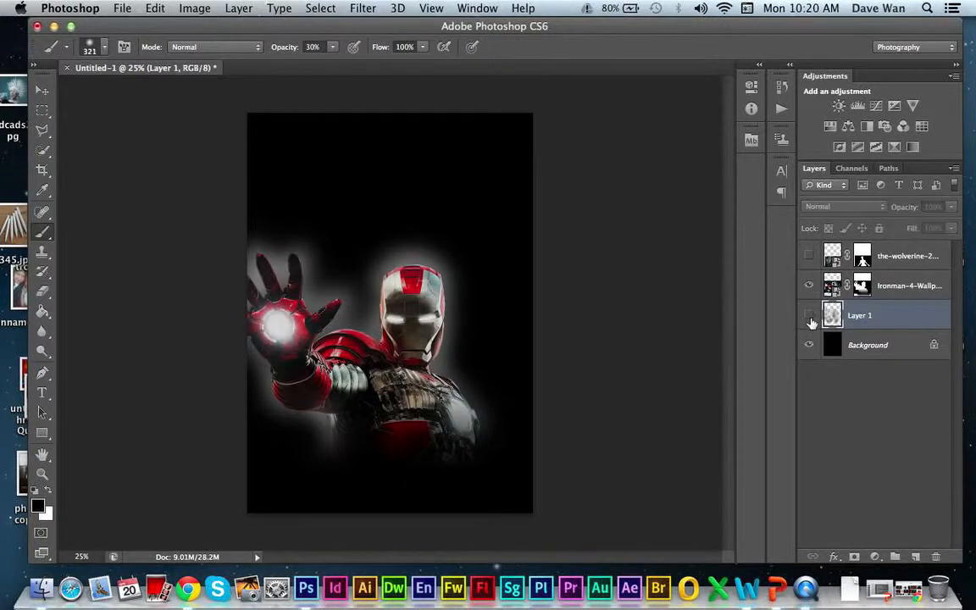
left_click(809, 317)
left_click(809, 317)
left_click(809, 287)
left_click(808, 287)
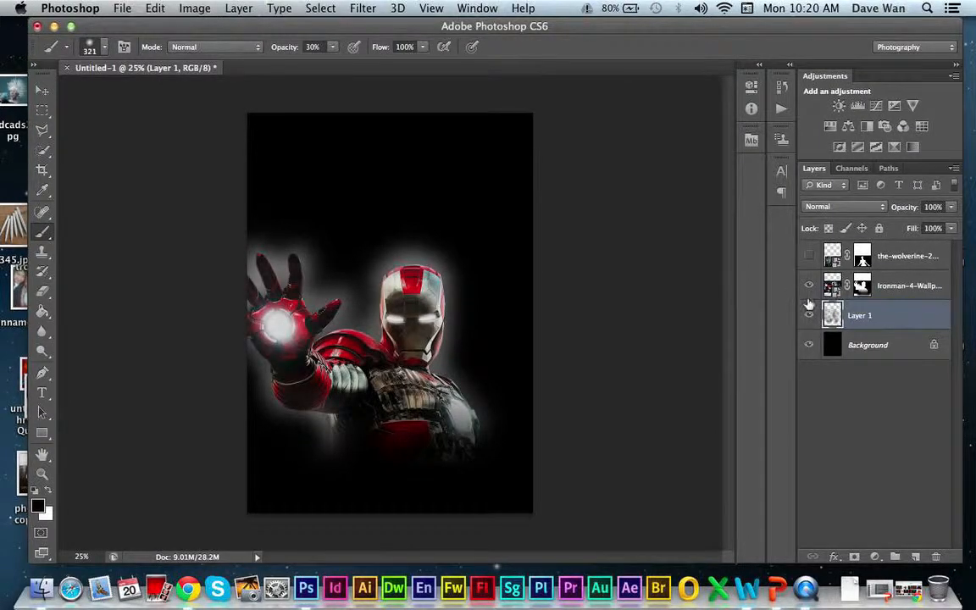
Hide the Iron Man and glow layers and show the Wolverine layer.
left_click(809, 287)
left_click(810, 316)
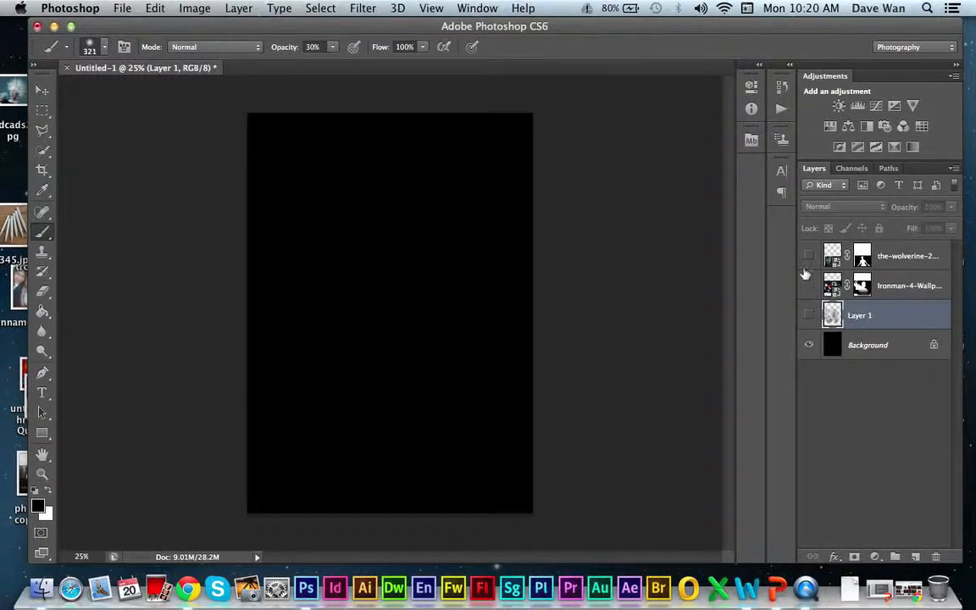
left_click(809, 257)
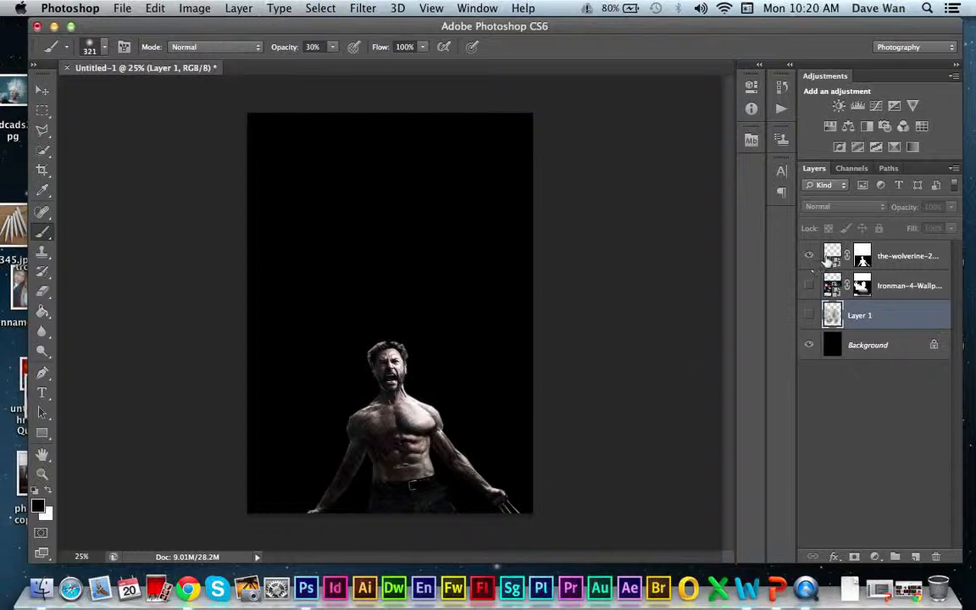
Scale the Wolverine layer to 132.73% and move it up into the middle of the poster.
left_click(827, 260)
key("super+t")
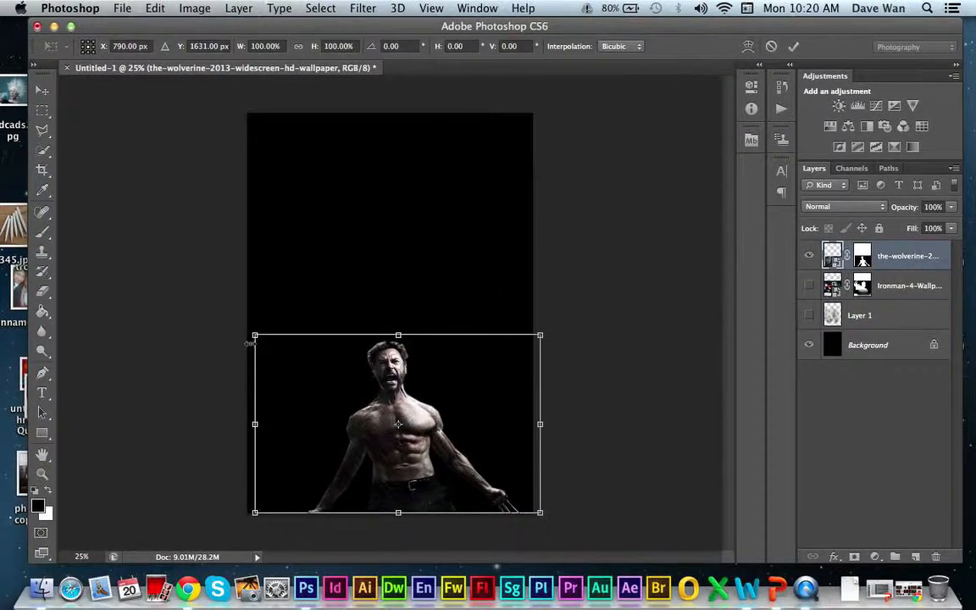
left_click_drag(255, 336, 290, 305)
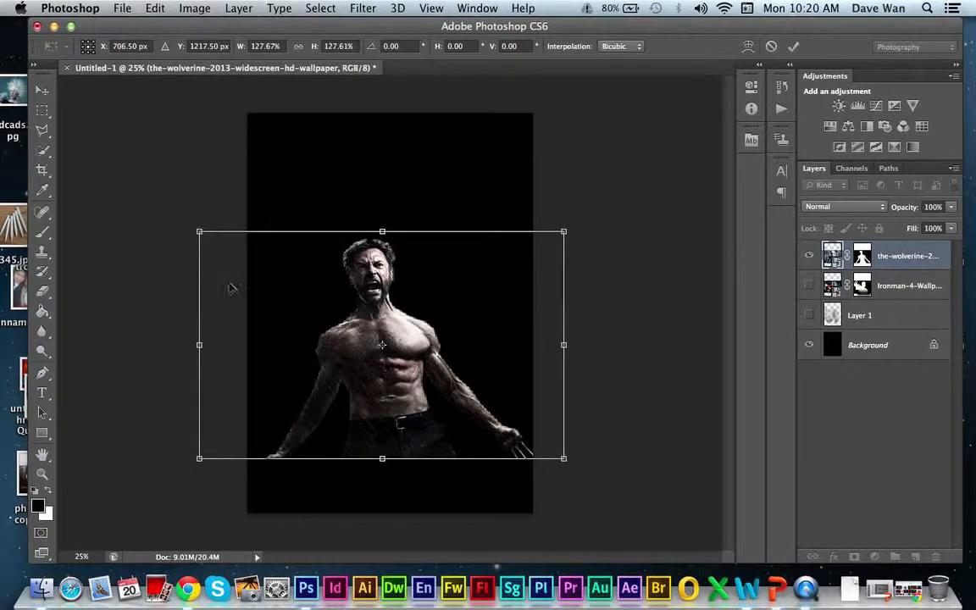
left_click_drag(200, 235, 186, 225)
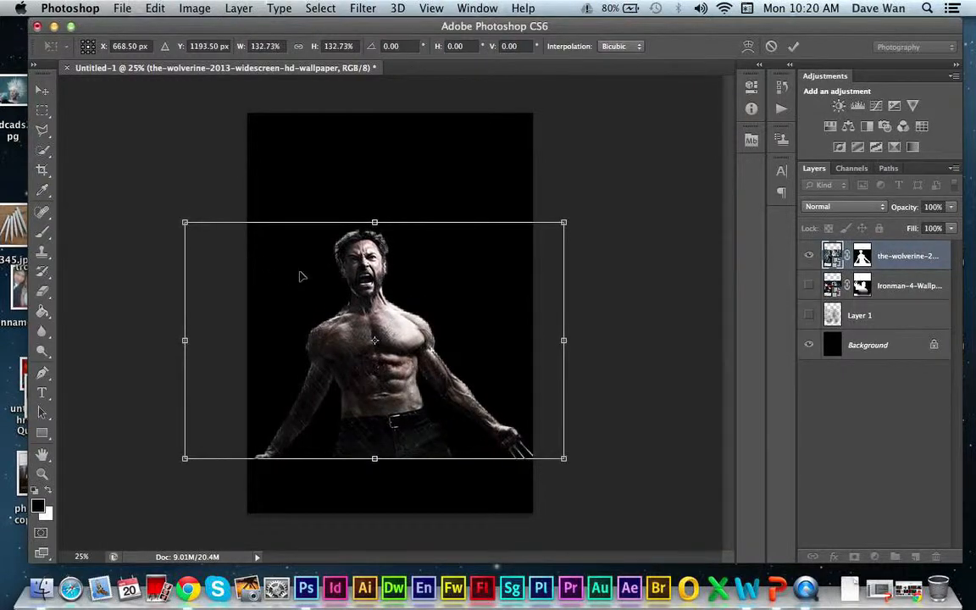
mouse_move(302, 276)
left_mouse_down()
mouse_move(316, 246)
mouse_move(320, 266)
left_mouse_up()
key("Return")
key("b")
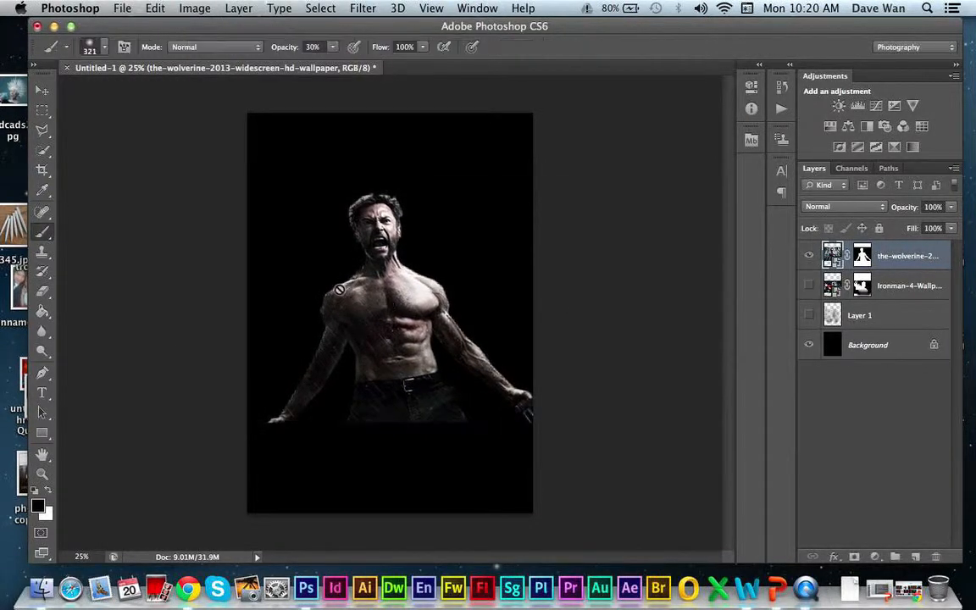
left_click(862, 261)
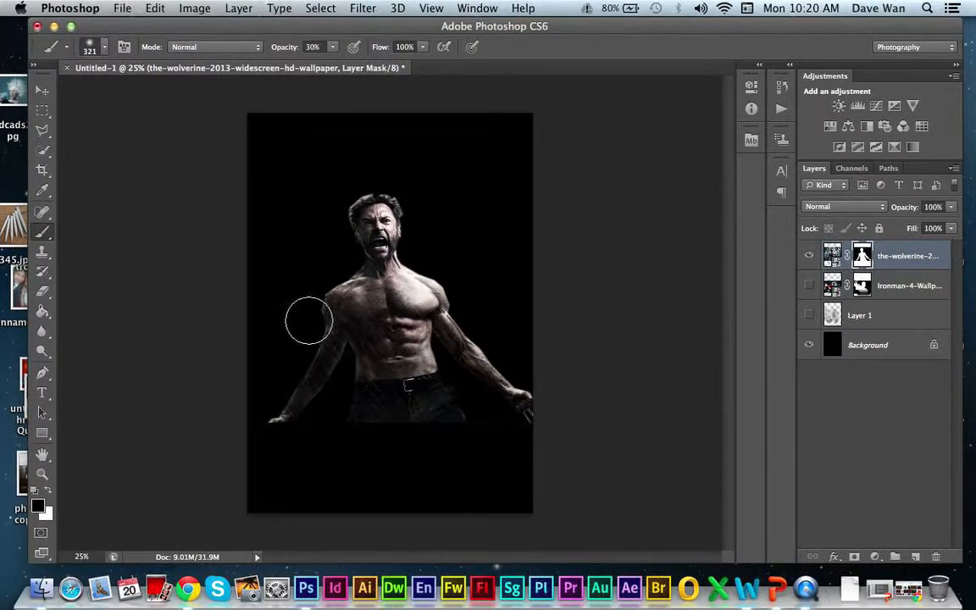
left_click(42, 130)
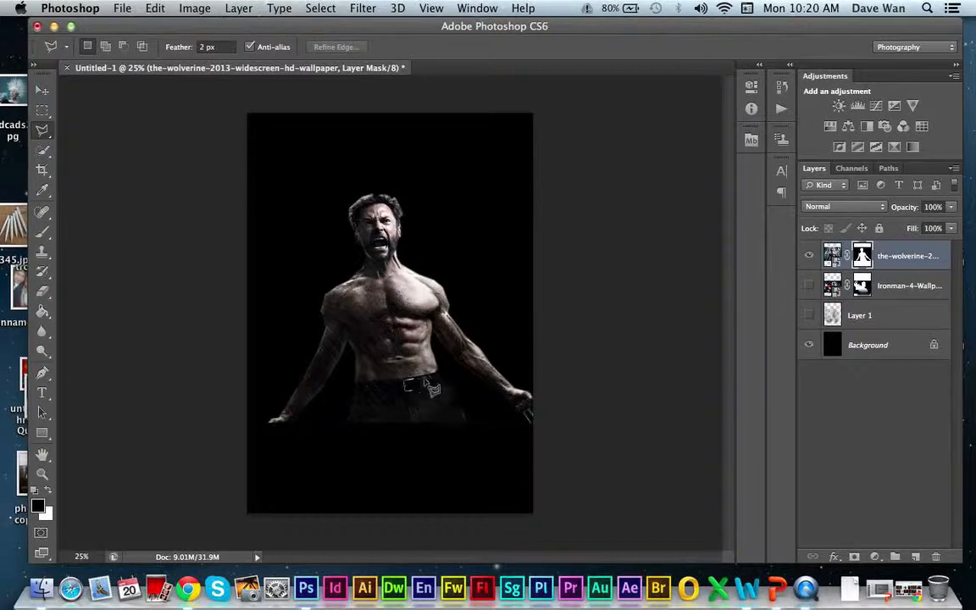
left_click(42, 211)
left_click(105, 53)
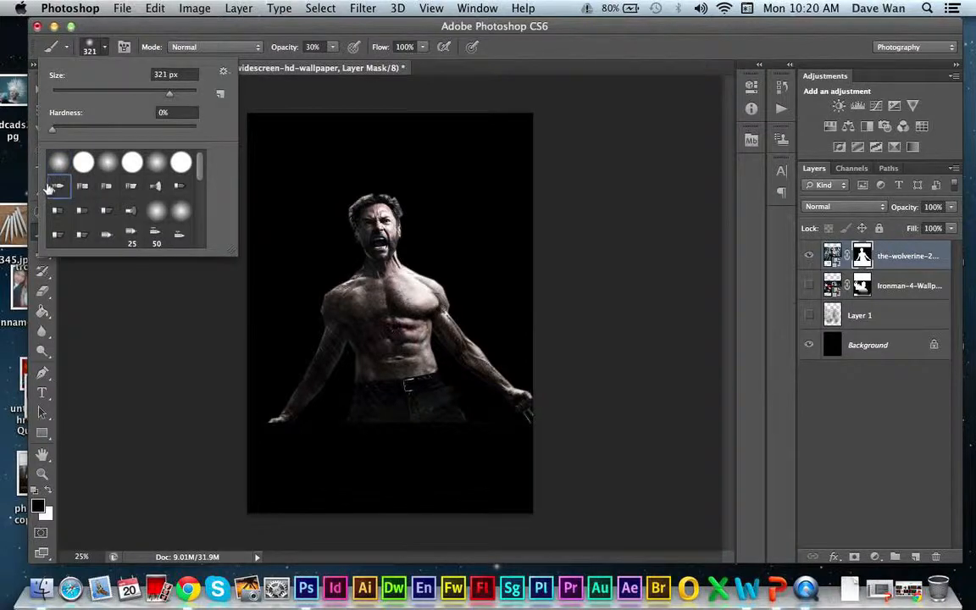
Fill the Background layer with white using the Paint Bucket.
left_click(847, 343)
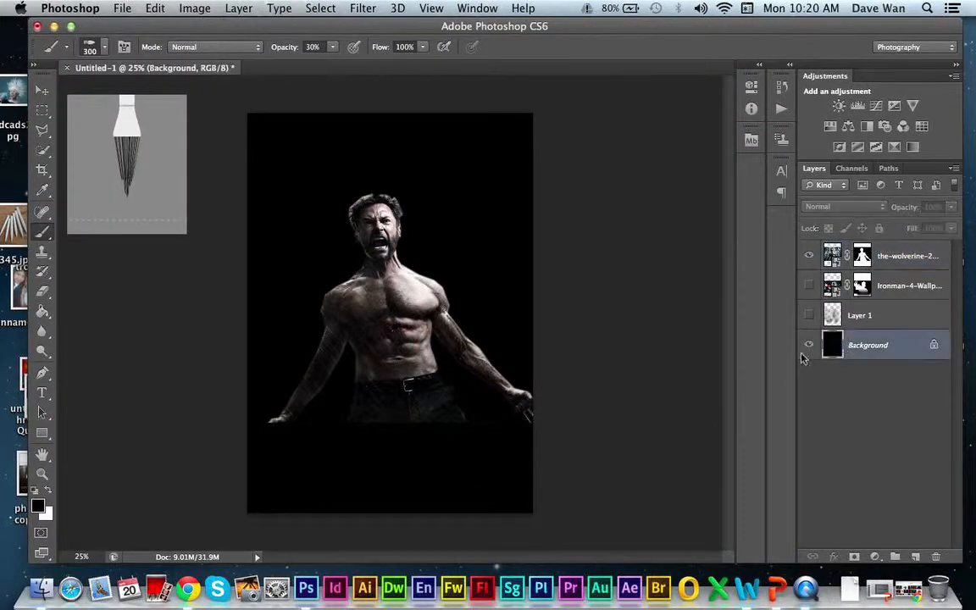
left_click(48, 491)
left_click(43, 311)
left_click(285, 289)
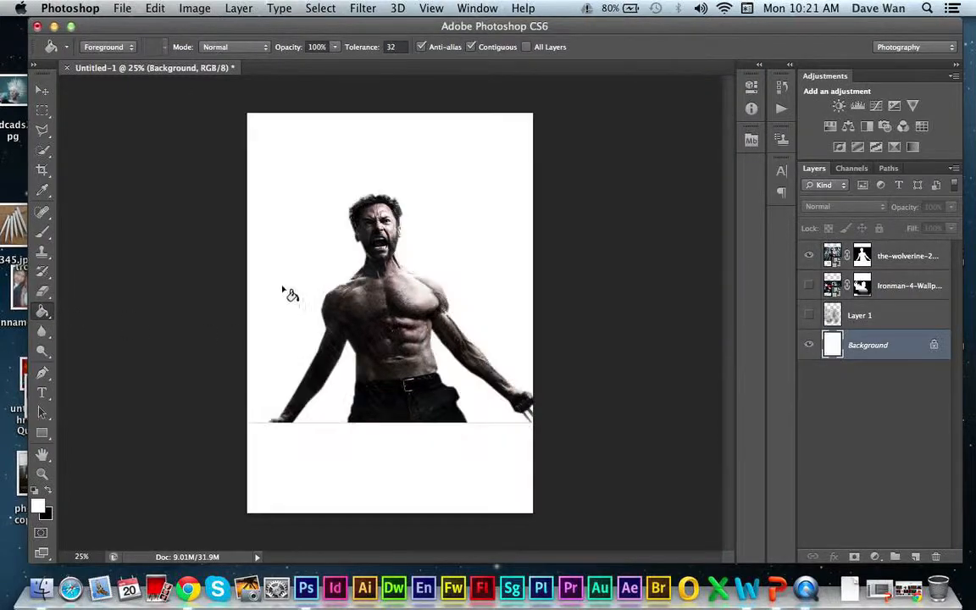
left_click(43, 229)
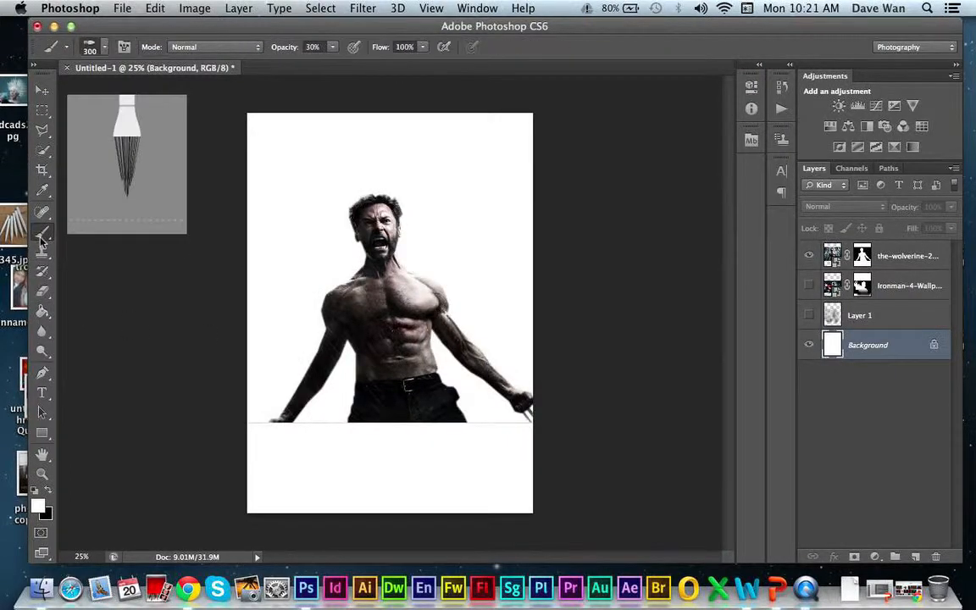
left_click(105, 48)
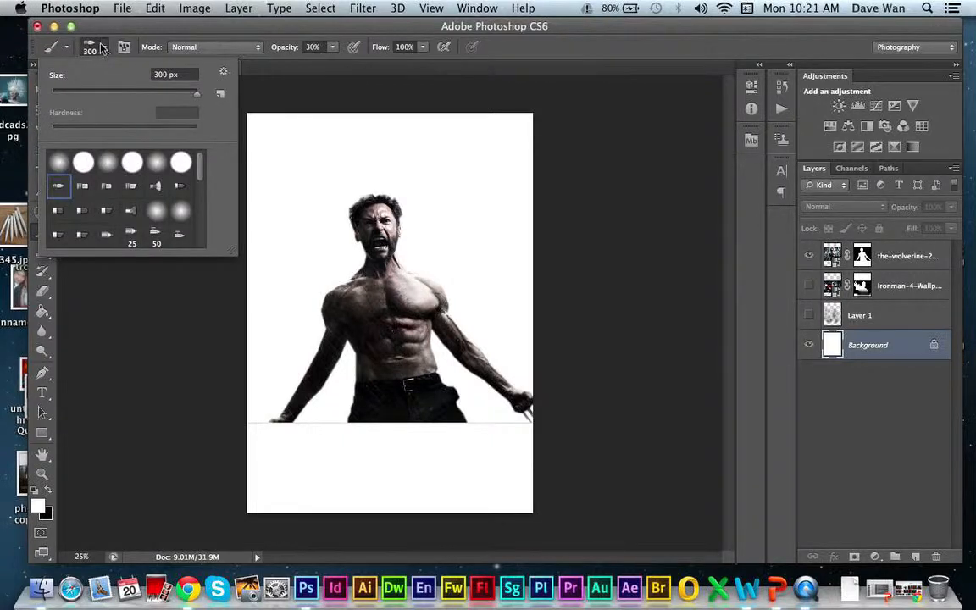
key("super+Tab")
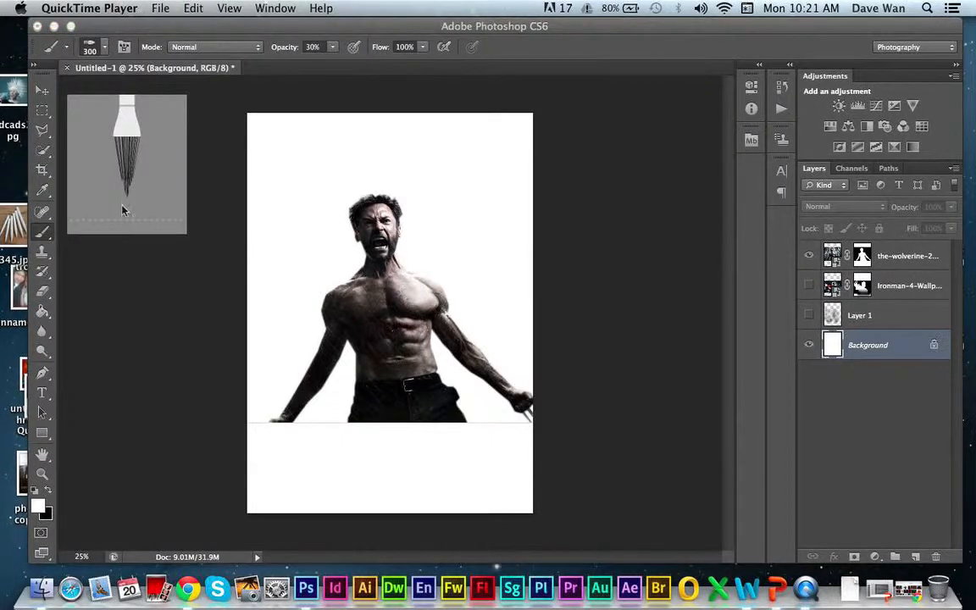
Cut a thin diagonal claw slash from Wolverine's chest to his waist out of the layer mask with the Polygonal Lasso, and deselect.
left_click(51, 136)
left_click(47, 134)
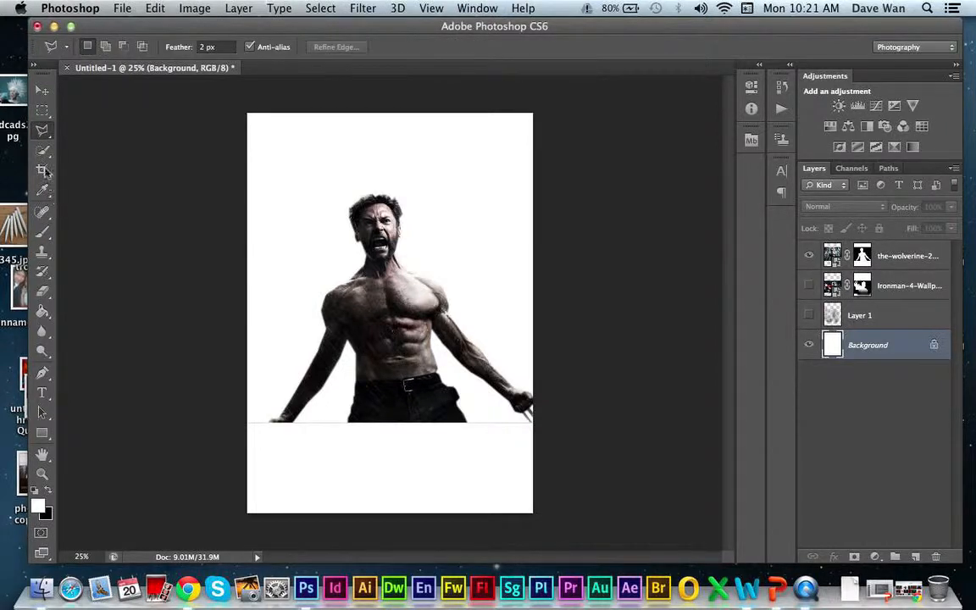
left_click(442, 354)
double_click(460, 375)
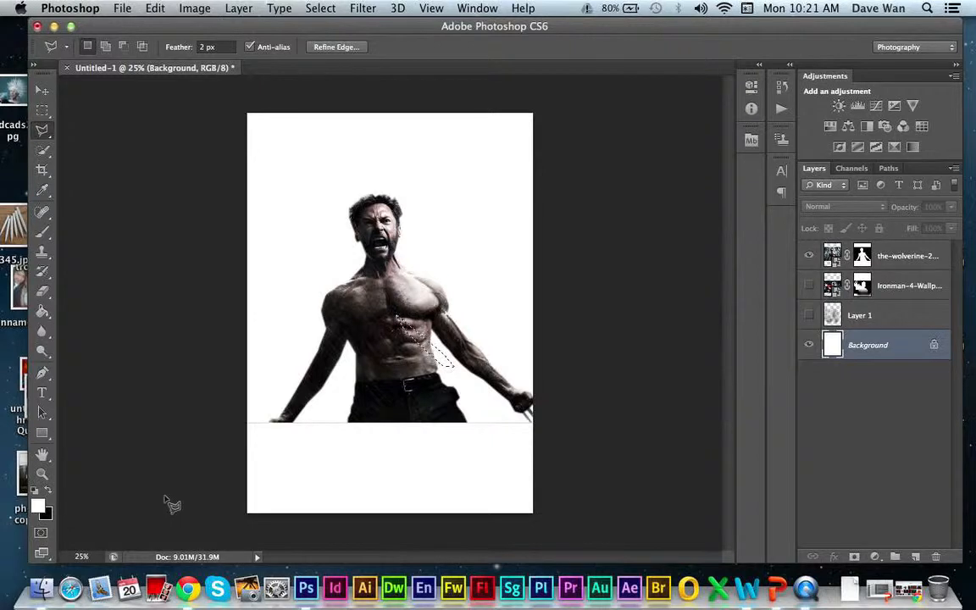
key("shift+BackSpace")
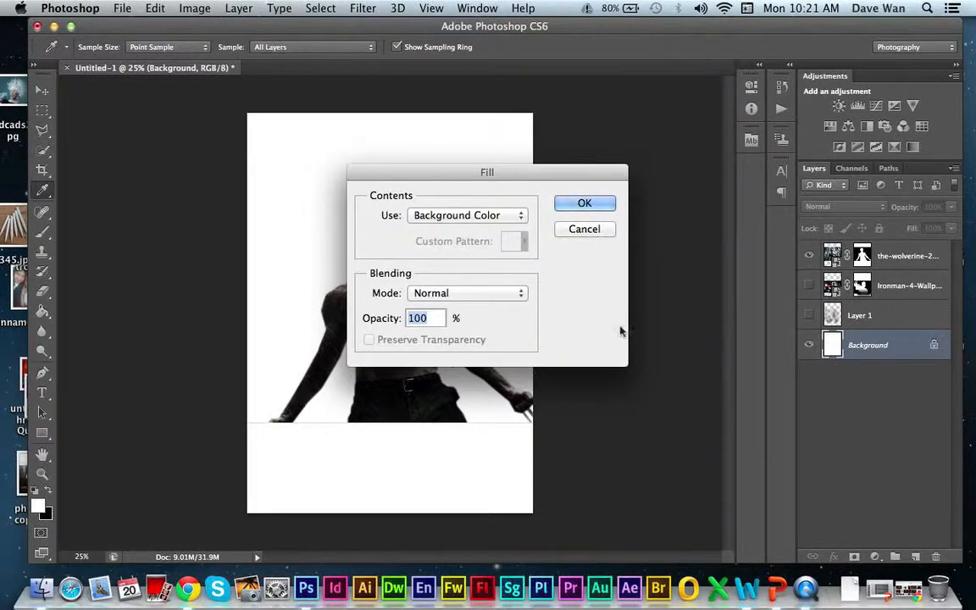
left_click(583, 228)
left_click(861, 255)
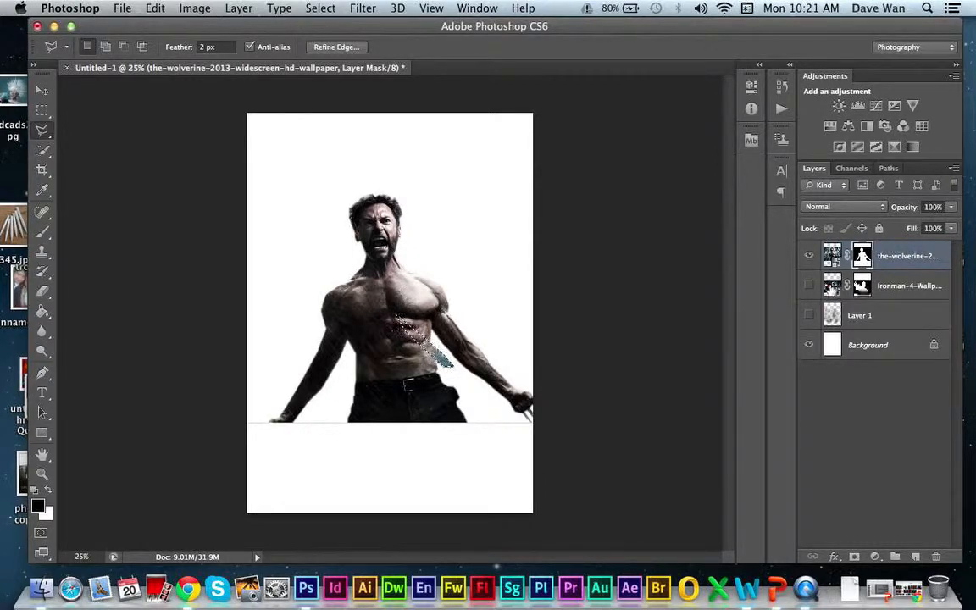
key("super+z")
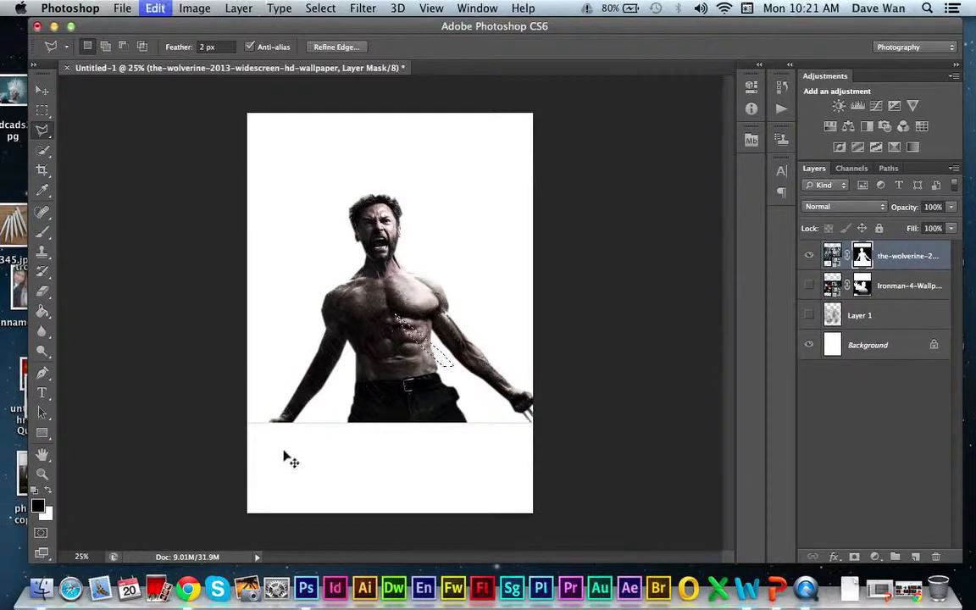
left_click(48, 495)
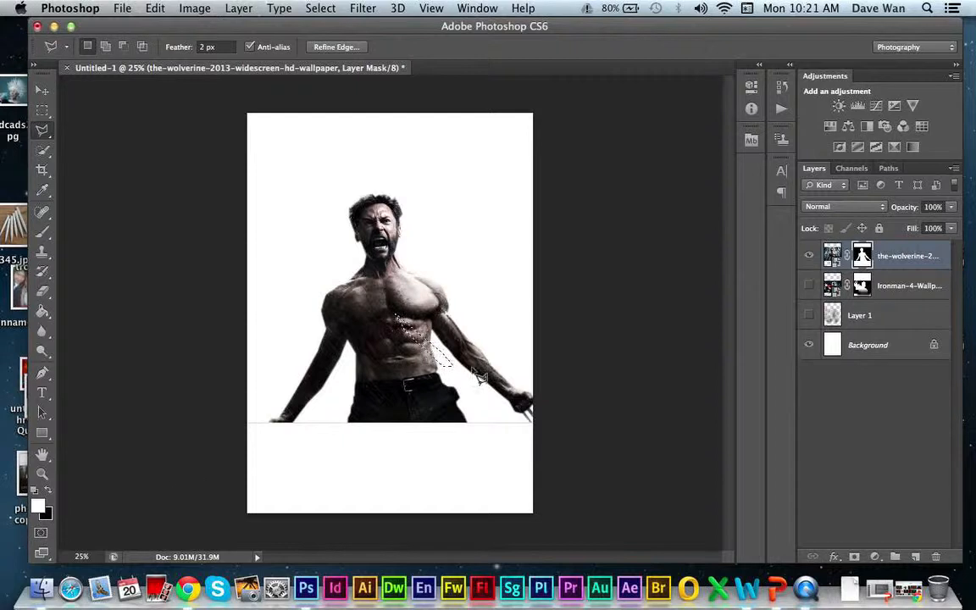
key("Delete")
key("ctrl+d")
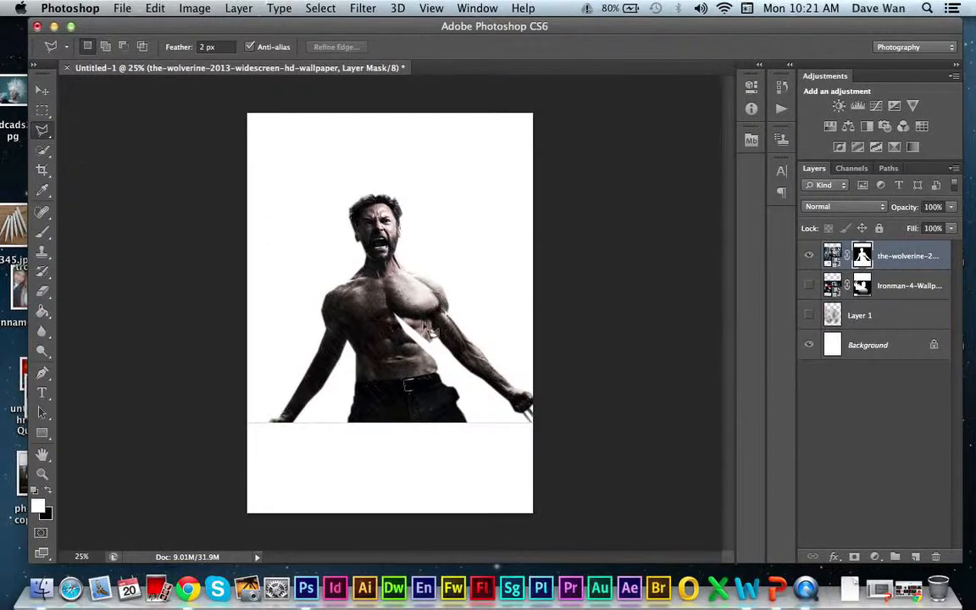
Cut a second, longer claw slash from the upper chest to the belt out of the Wolverine mask, and deselect.
left_click(444, 368)
left_click(351, 297)
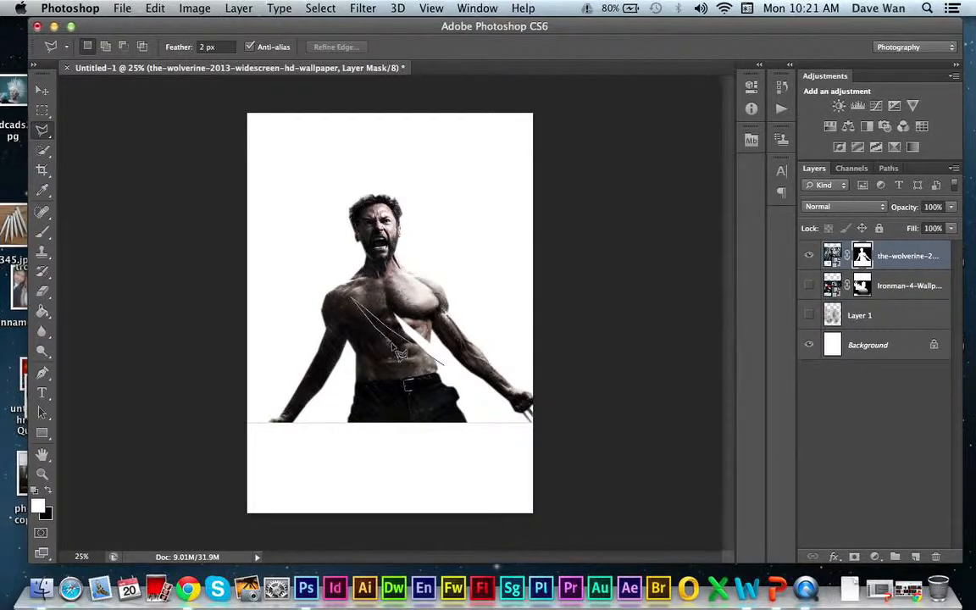
left_click(446, 371)
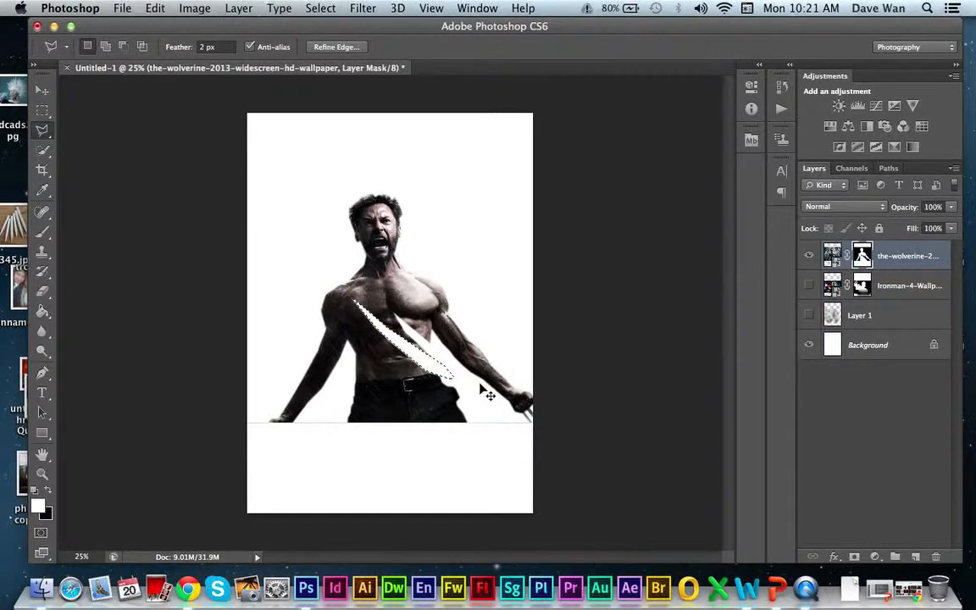
key("super+d")
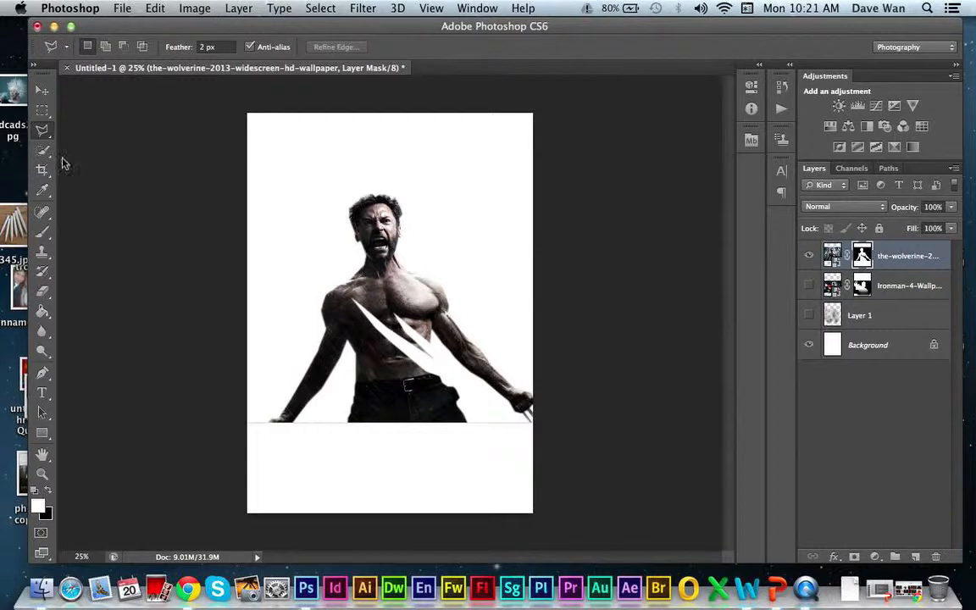
Cut a third claw slash across the lower abdomen out of the Wolverine mask, restoring its lost lasso selection from the History.
left_click(440, 374)
left_click(360, 342)
left_click(398, 371)
left_click(454, 381)
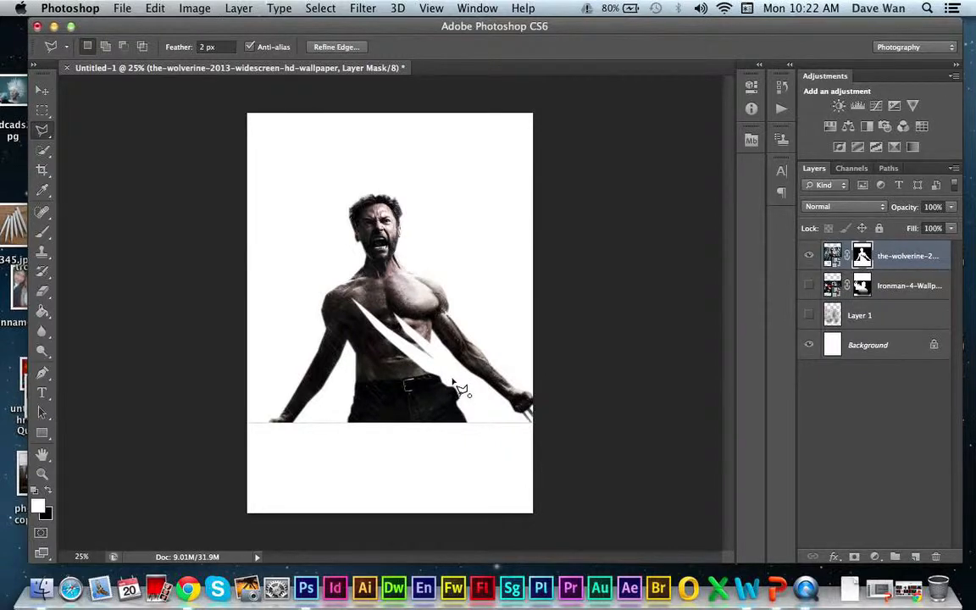
key("Escape")
left_click(477, 8)
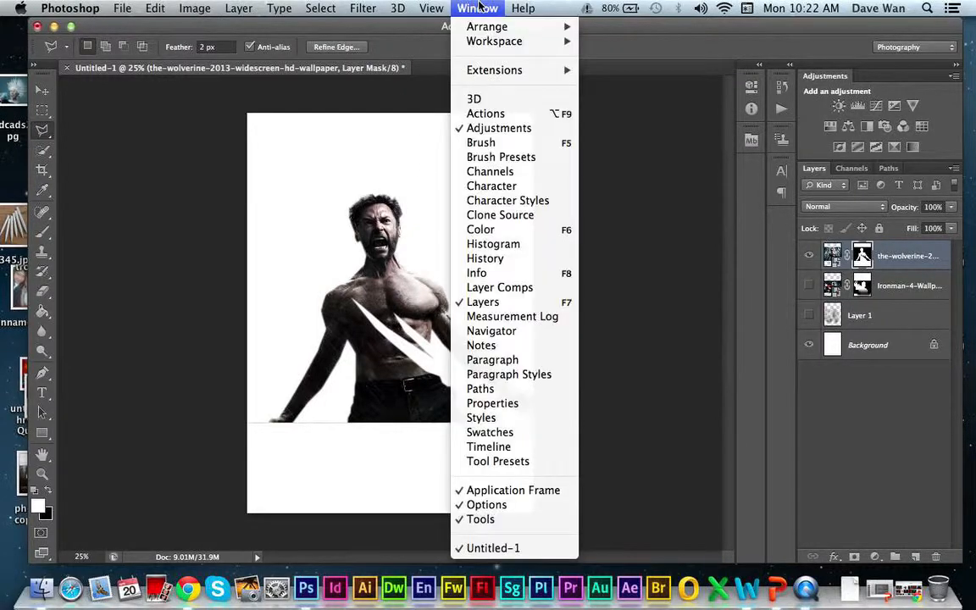
left_click(492, 258)
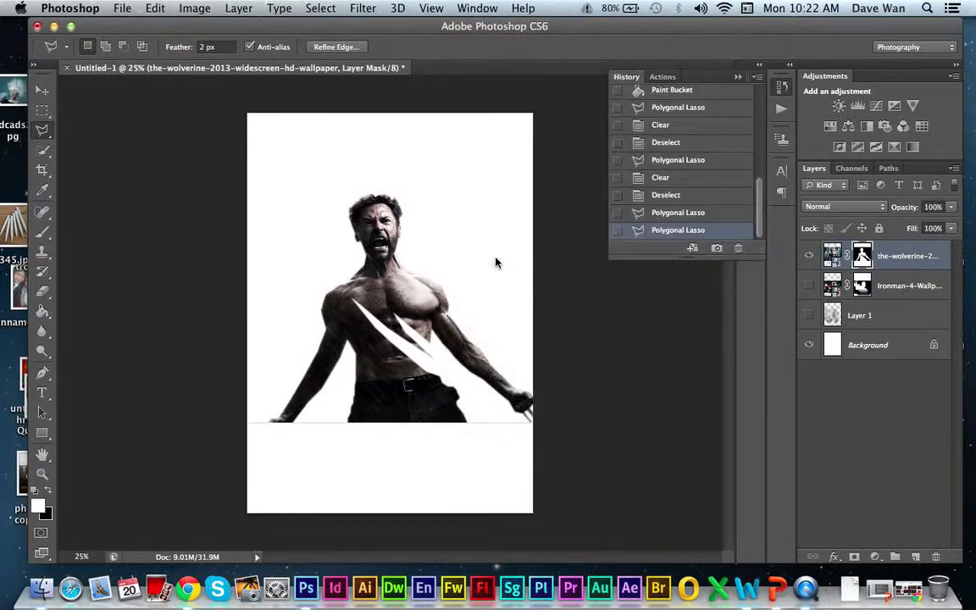
left_click(664, 213)
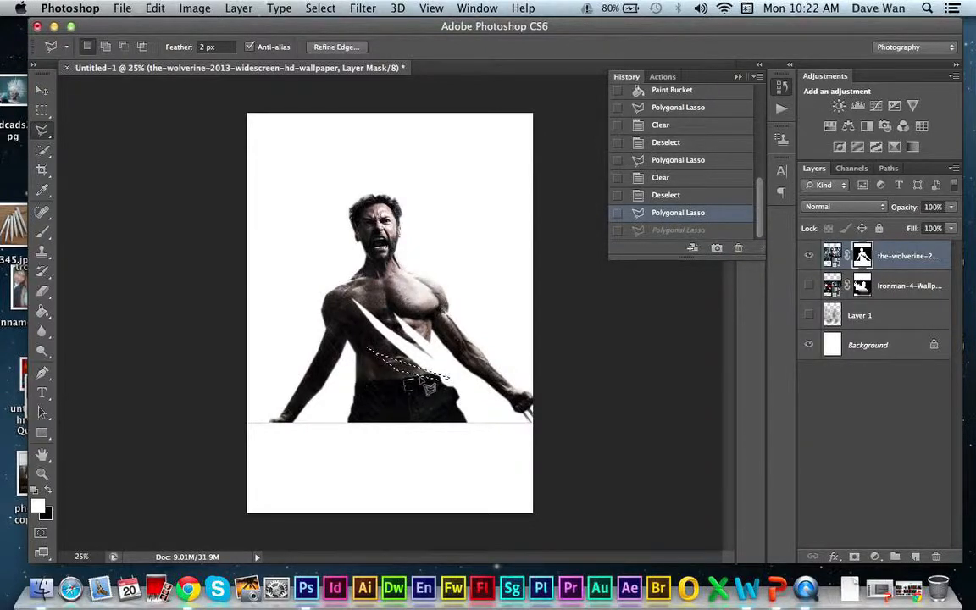
key("Delete")
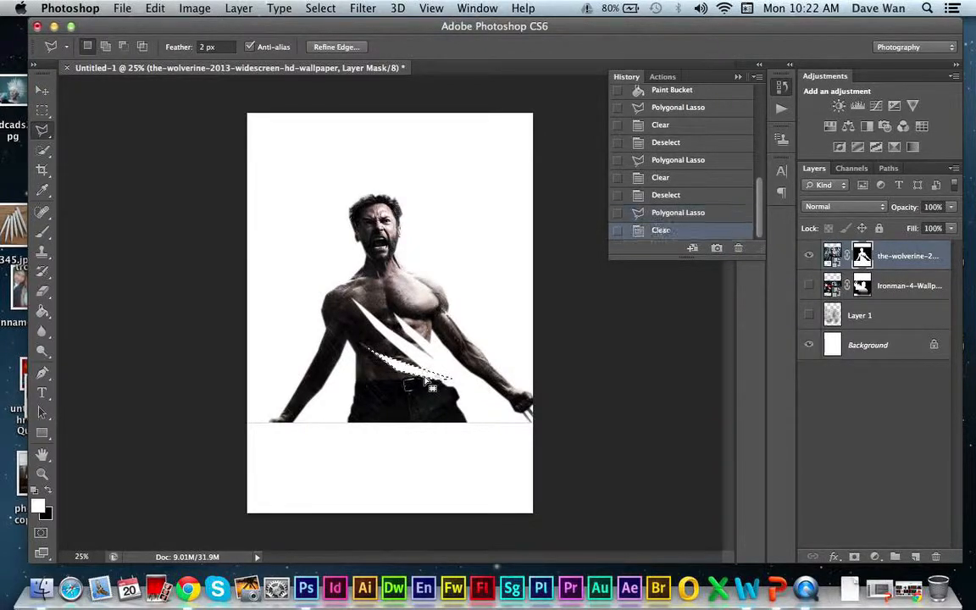
Deselect the third claw slash and collapse the History.
key("super+d")
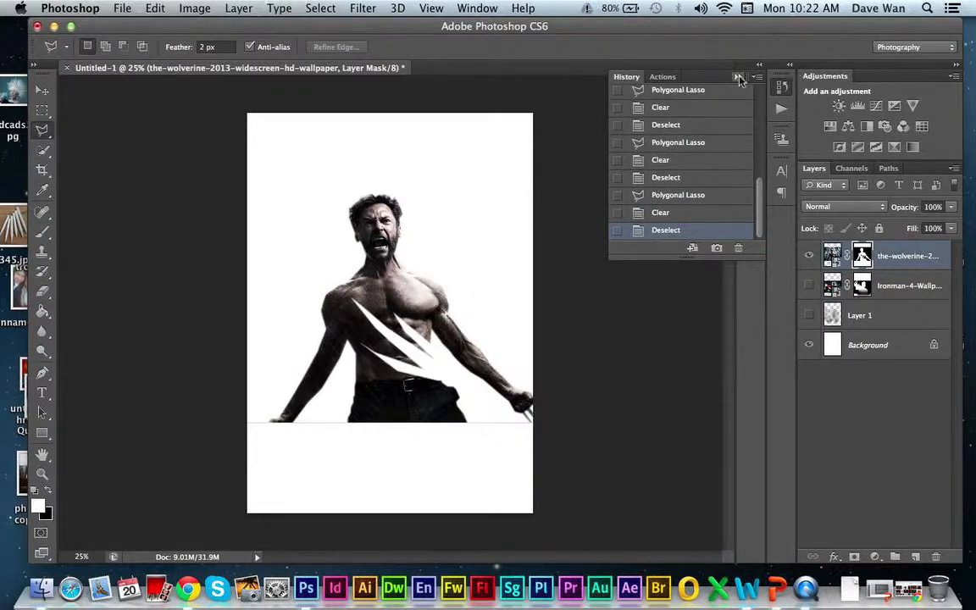
left_click(738, 77)
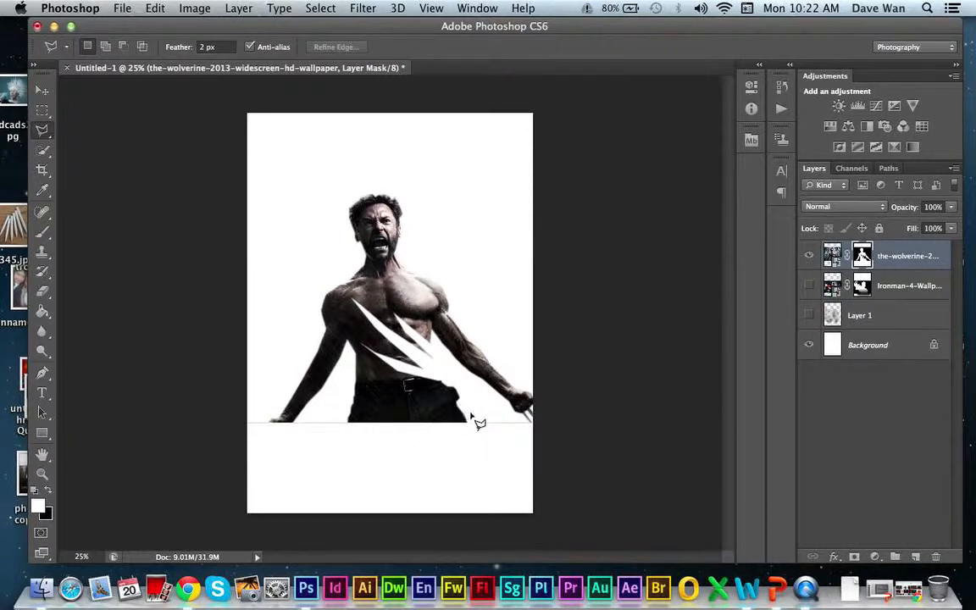
Paint out leftover slivers between the claw slashes and the line below Wolverine on his mask, using a black 32 px hard brush at 100% opacity.
left_click(42, 231)
left_click(105, 49)
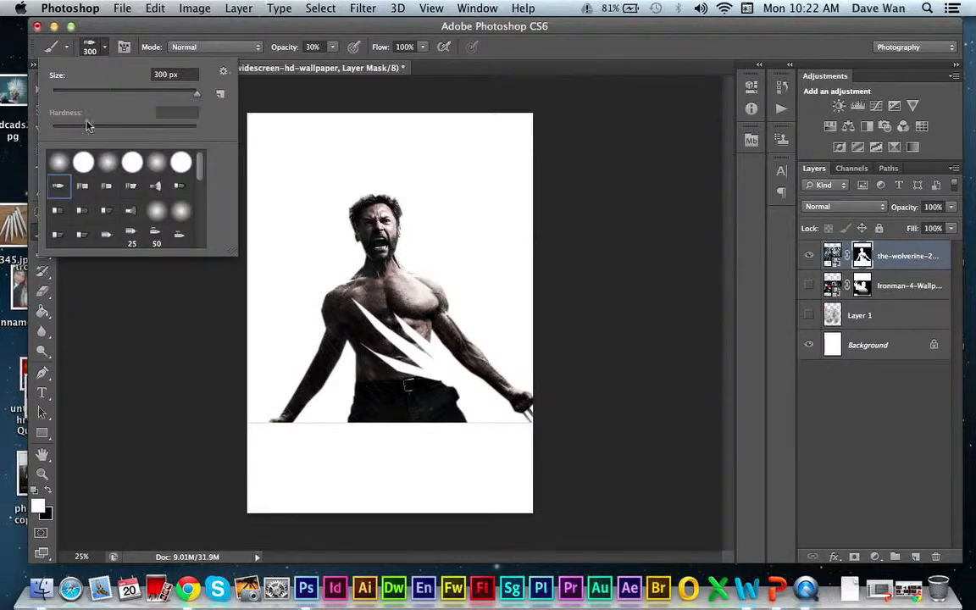
left_click(83, 162)
mouse_move(81, 91)
left_mouse_down()
mouse_move(61, 96)
mouse_move(74, 93)
left_mouse_up()
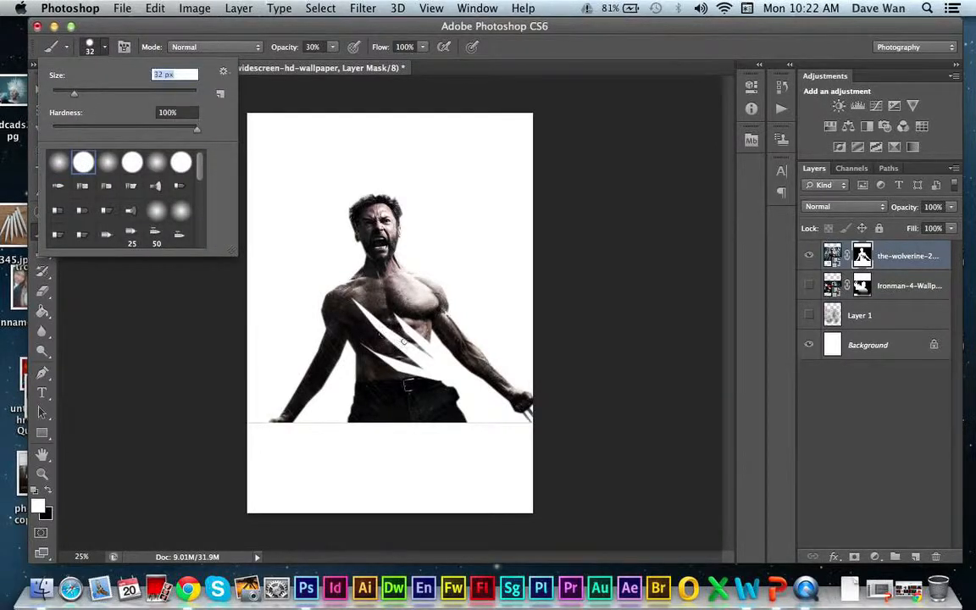
left_click_drag(405, 342, 412, 344)
key("x")
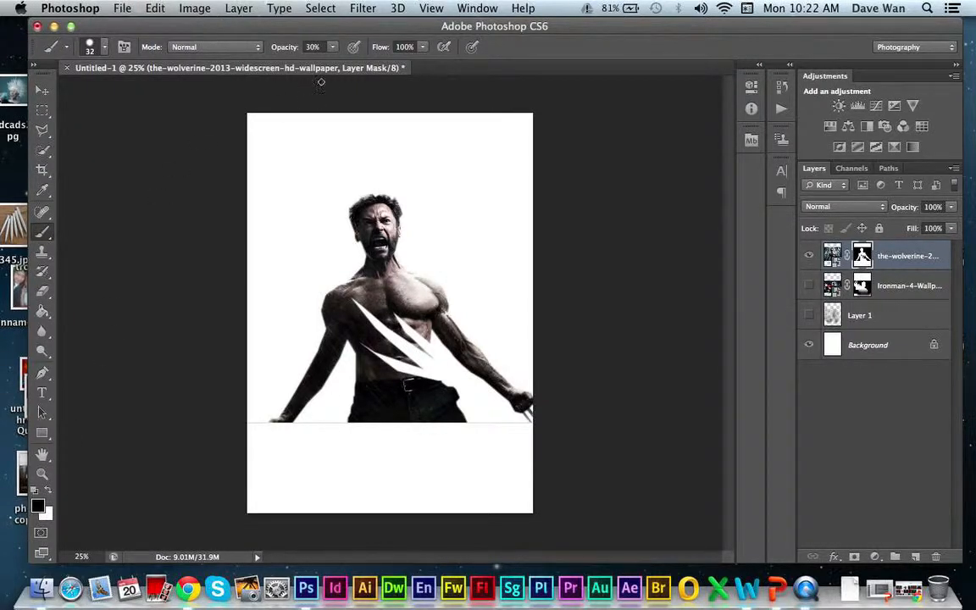
left_click(334, 48)
left_click_drag(333, 64, 388, 63)
left_click(811, 255)
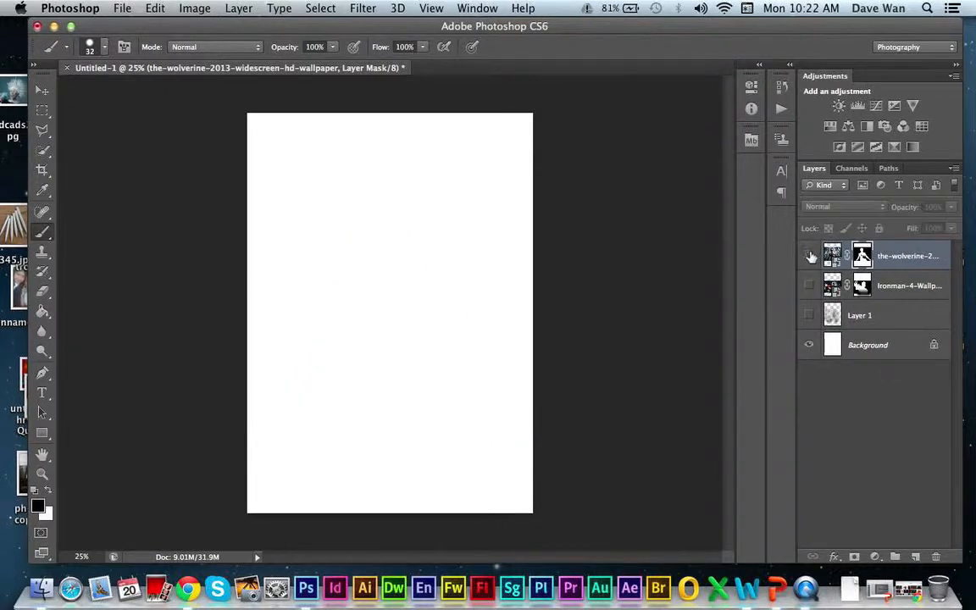
left_click(811, 255)
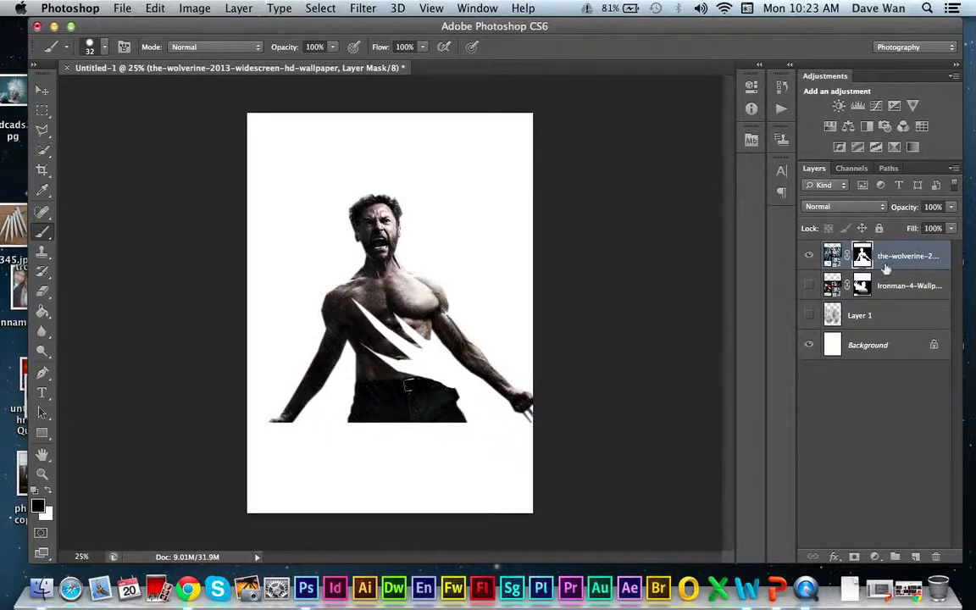
Fade Wolverine's waist and lowered arm on the mask with a 197 px soft brush at 30% opacity, and set the layer's opacity to 92%.
left_click(104, 49)
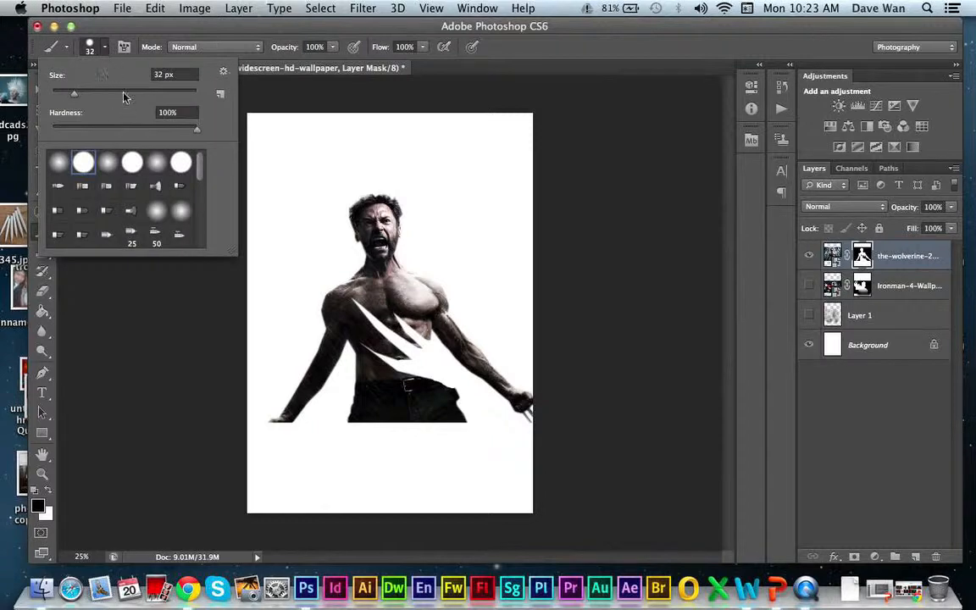
left_click(124, 93)
left_click(145, 92)
left_click(108, 163)
left_click(155, 95)
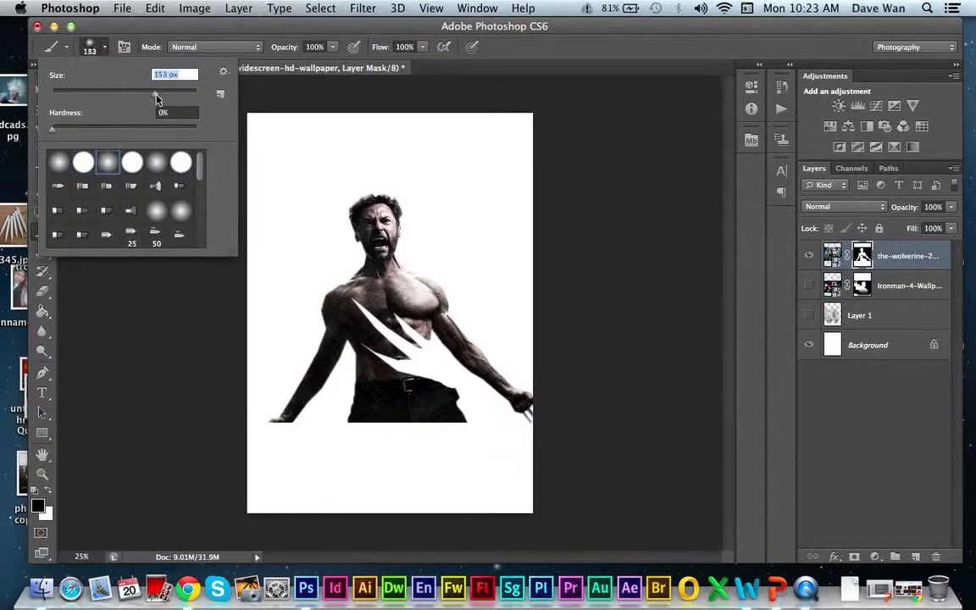
left_click(333, 48)
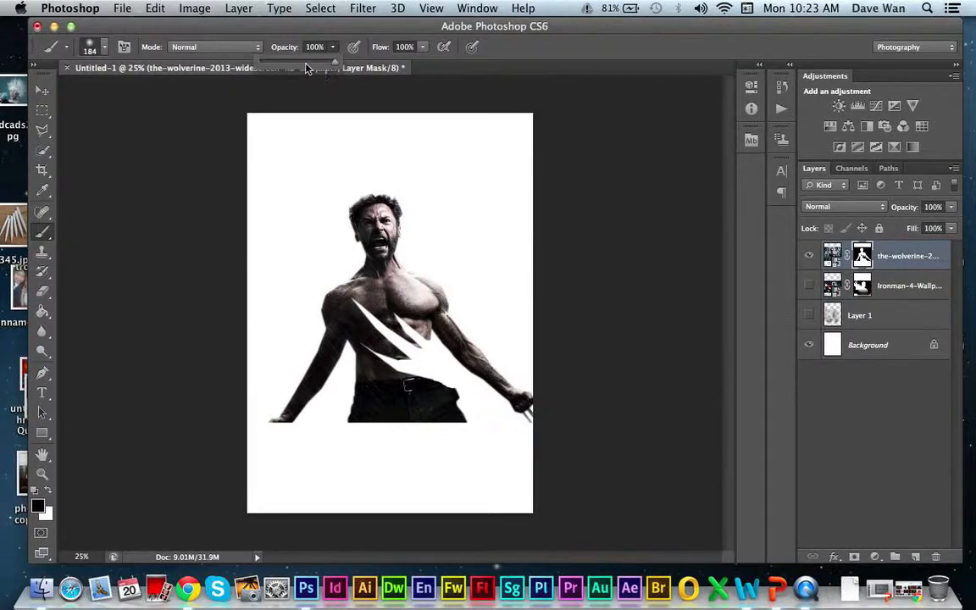
left_click_drag(307, 68, 279, 64)
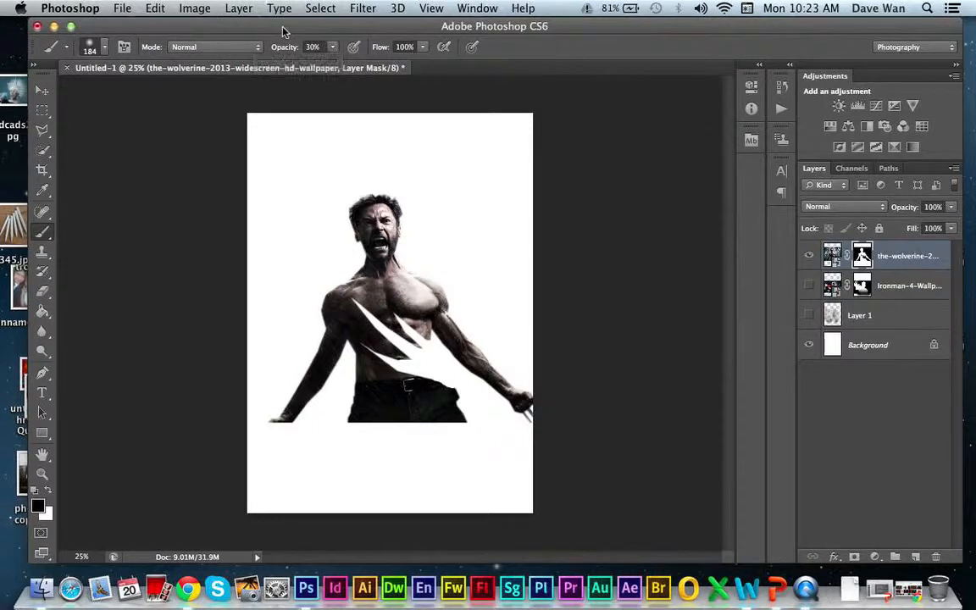
left_click(104, 51)
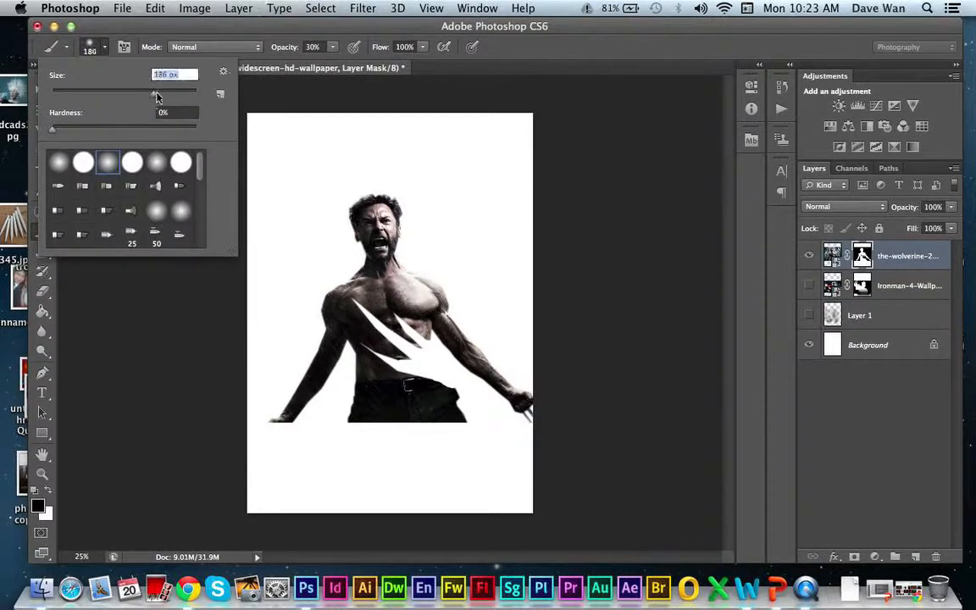
left_click_drag(161, 96, 164, 95)
mouse_move(338, 408)
left_mouse_down()
mouse_move(388, 425)
mouse_move(507, 439)
mouse_move(332, 392)
mouse_move(334, 411)
mouse_move(388, 443)
mouse_move(343, 379)
mouse_move(493, 429)
mouse_move(337, 412)
mouse_move(503, 445)
mouse_move(343, 421)
mouse_move(409, 432)
mouse_move(350, 412)
mouse_move(420, 436)
mouse_move(353, 410)
mouse_move(425, 427)
mouse_move(507, 429)
mouse_move(460, 415)
mouse_move(503, 421)
mouse_move(492, 418)
mouse_move(263, 410)
mouse_move(318, 431)
mouse_move(286, 404)
mouse_move(319, 437)
mouse_move(276, 398)
mouse_move(308, 439)
mouse_move(271, 402)
mouse_move(307, 432)
mouse_move(303, 388)
mouse_move(317, 406)
mouse_move(319, 381)
mouse_move(310, 406)
mouse_move(304, 384)
mouse_move(316, 369)
mouse_move(276, 399)
mouse_move(298, 416)
mouse_move(293, 394)
mouse_move(314, 427)
mouse_move(323, 383)
mouse_move(305, 380)
mouse_move(300, 404)
mouse_move(278, 420)
mouse_move(296, 432)
mouse_move(264, 401)
mouse_move(296, 414)
left_mouse_up()
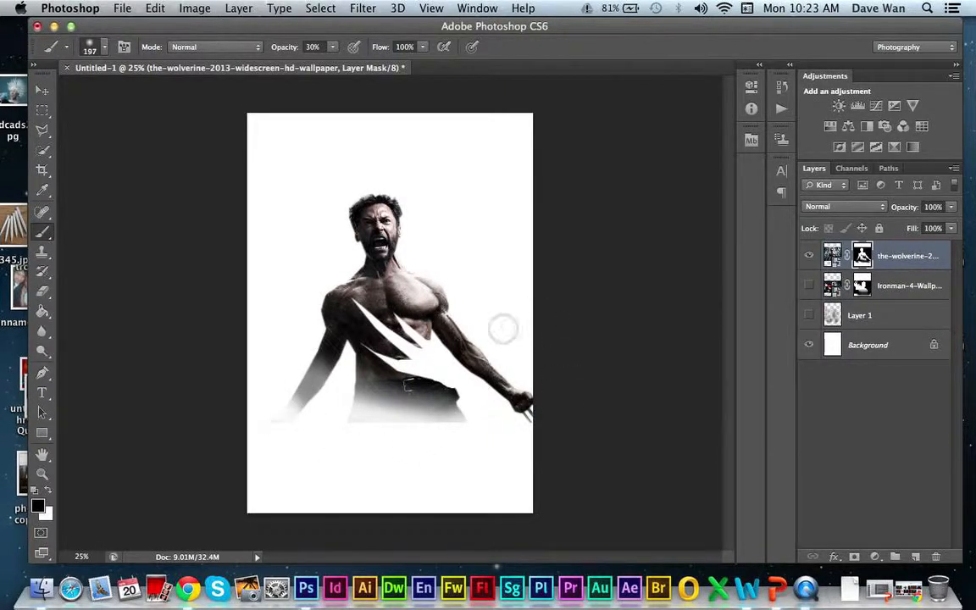
mouse_move(951, 207)
left_mouse_down()
mouse_move(943, 227)
mouse_move(927, 227)
mouse_move(949, 226)
left_mouse_up()
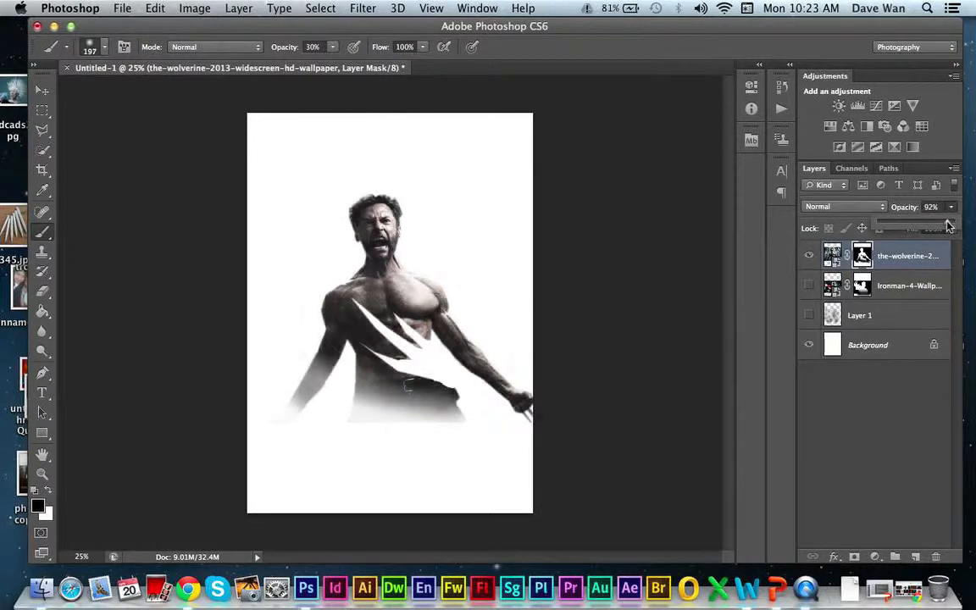
Show the Iron Man layer and move it above the Wolverine layer.
left_click(810, 287)
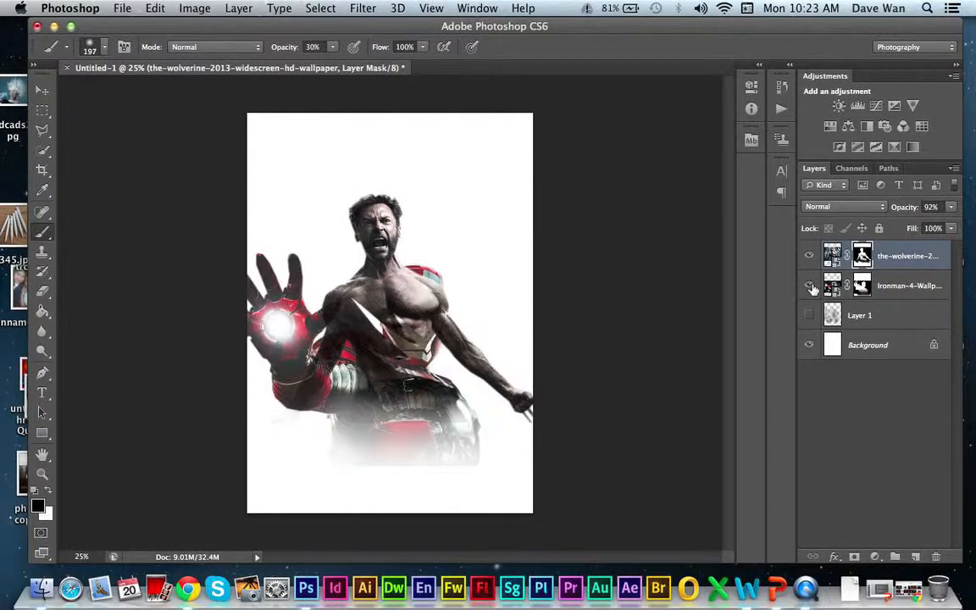
left_click(837, 289)
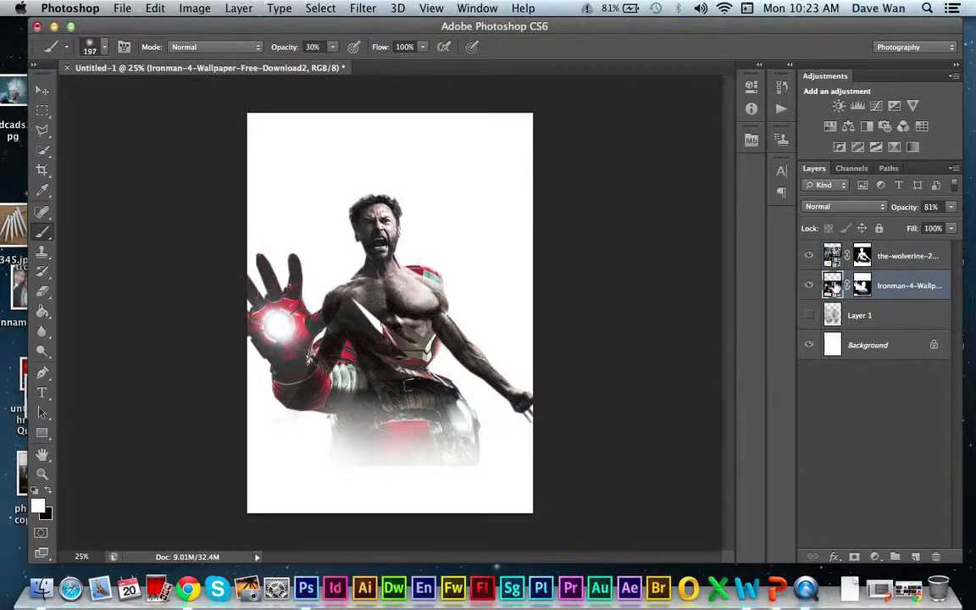
left_click_drag(834, 284, 833, 252)
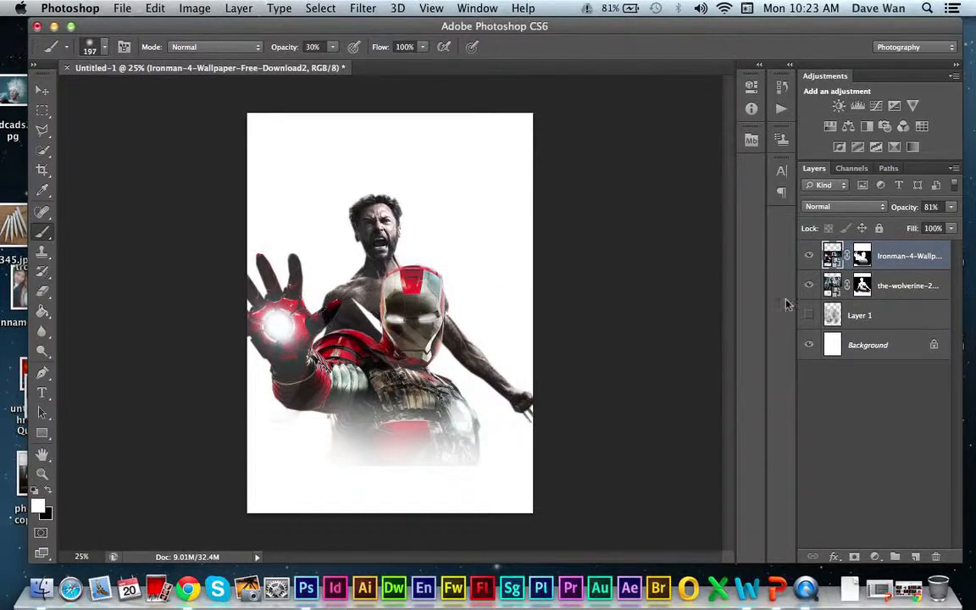
Check the Wolverine layer's opacity and set the Iron Man layer's opacity to 100%.
left_click(847, 284)
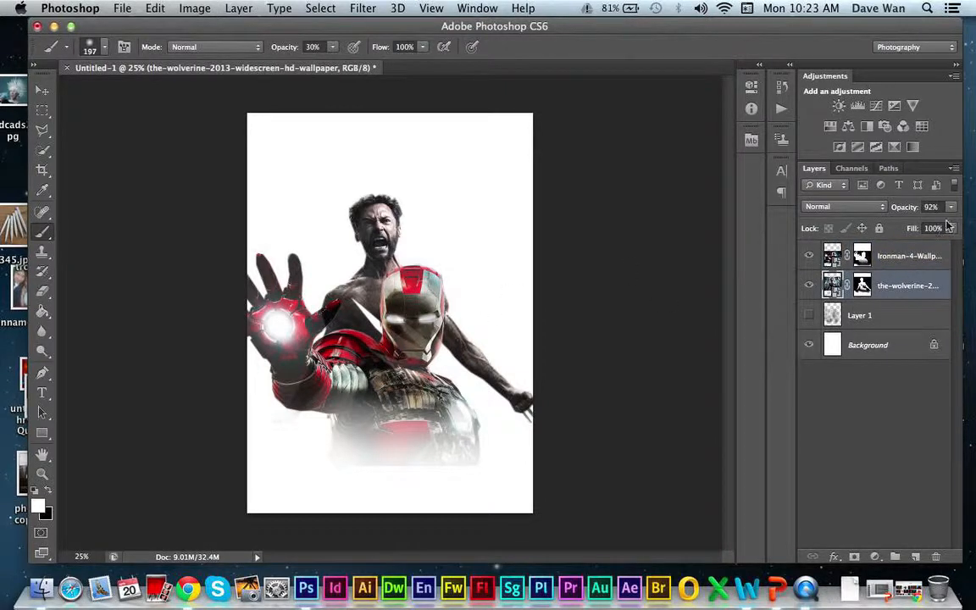
left_click_drag(951, 207, 949, 247)
left_click(837, 259)
left_click(950, 207)
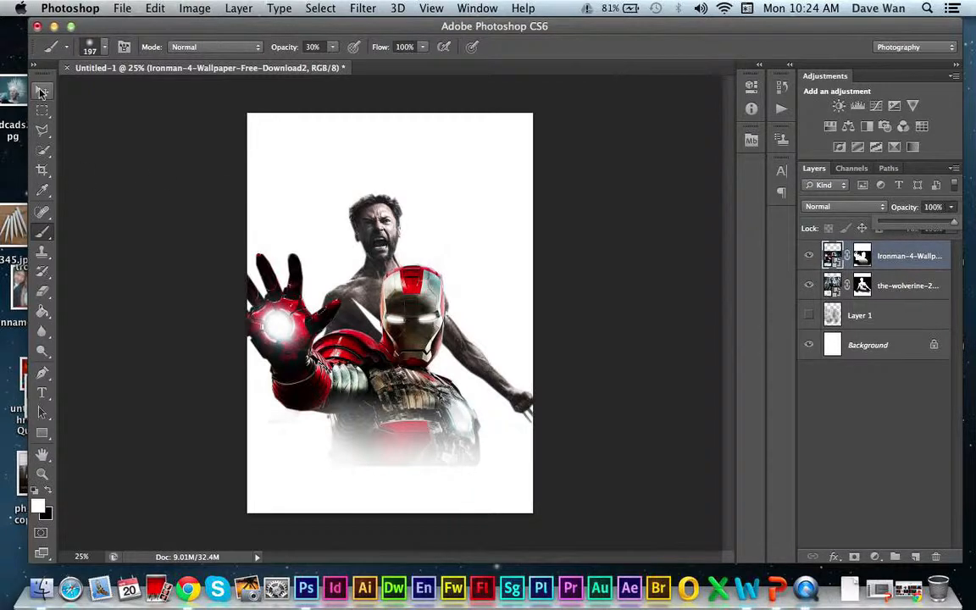
Move Iron Man lower on the poster and shift Wolverine up to the upper left above him.
left_click(42, 90)
left_click_drag(371, 306, 380, 377)
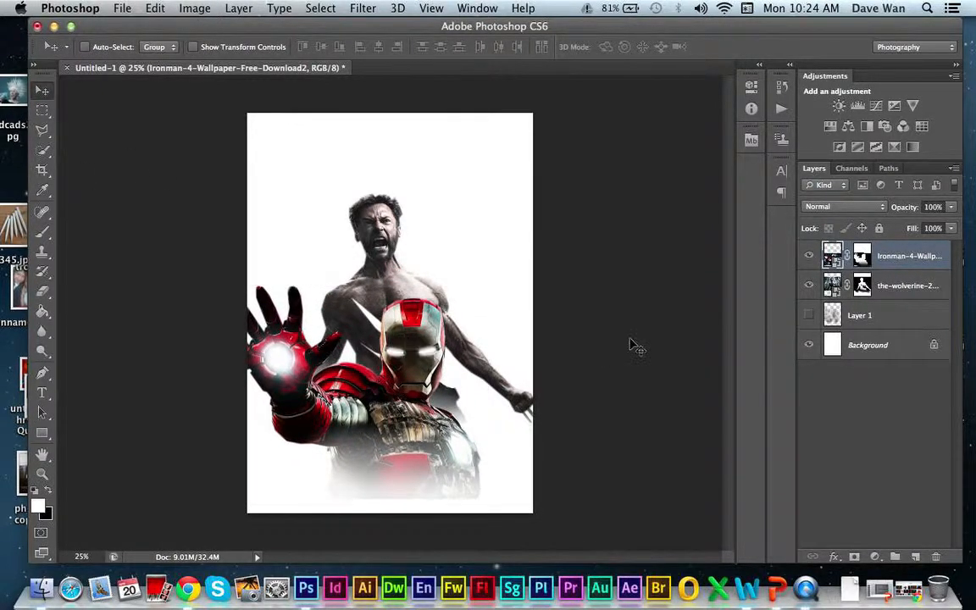
left_click(834, 289)
left_click_drag(386, 244, 338, 177)
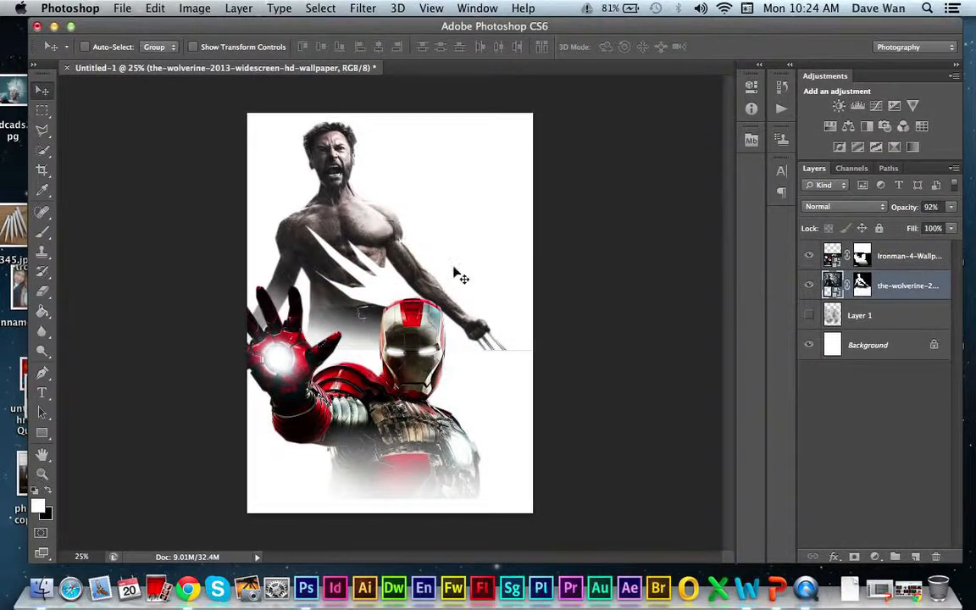
Soften the hard edge line below Wolverine's claws by painting black on his layer mask with the soft 30% brush.
left_click(41, 231)
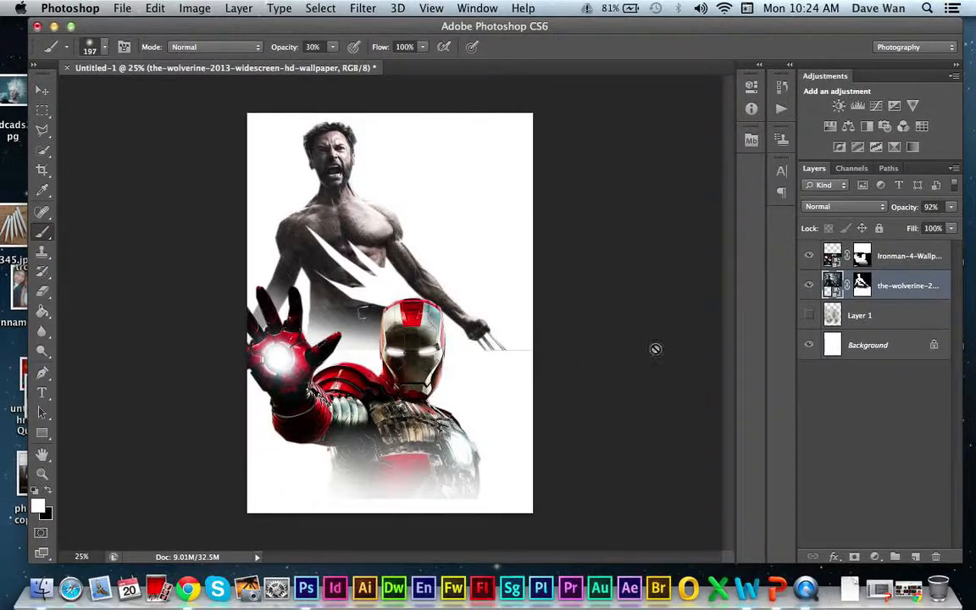
left_click(832, 255)
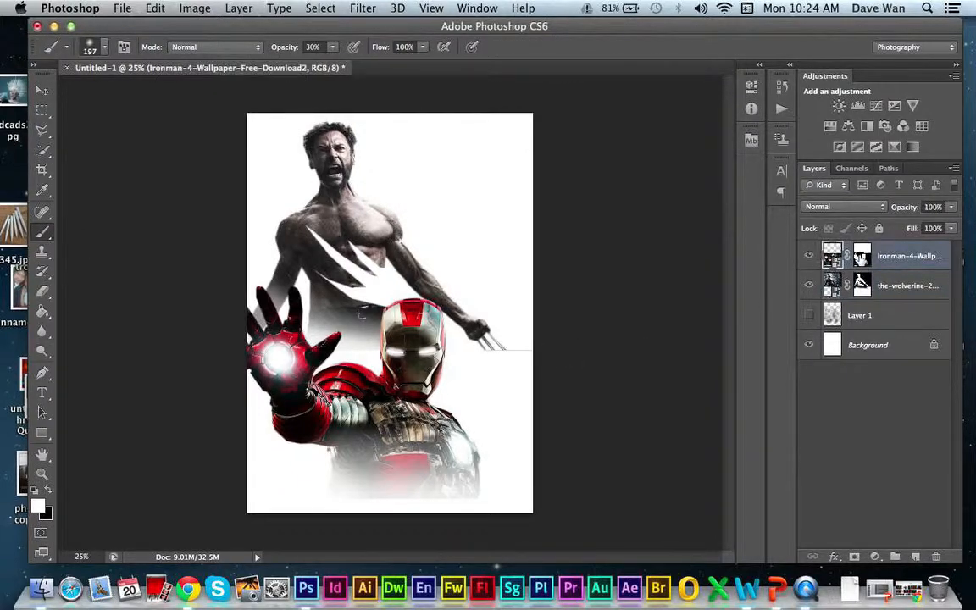
left_click(863, 258)
left_click(863, 285)
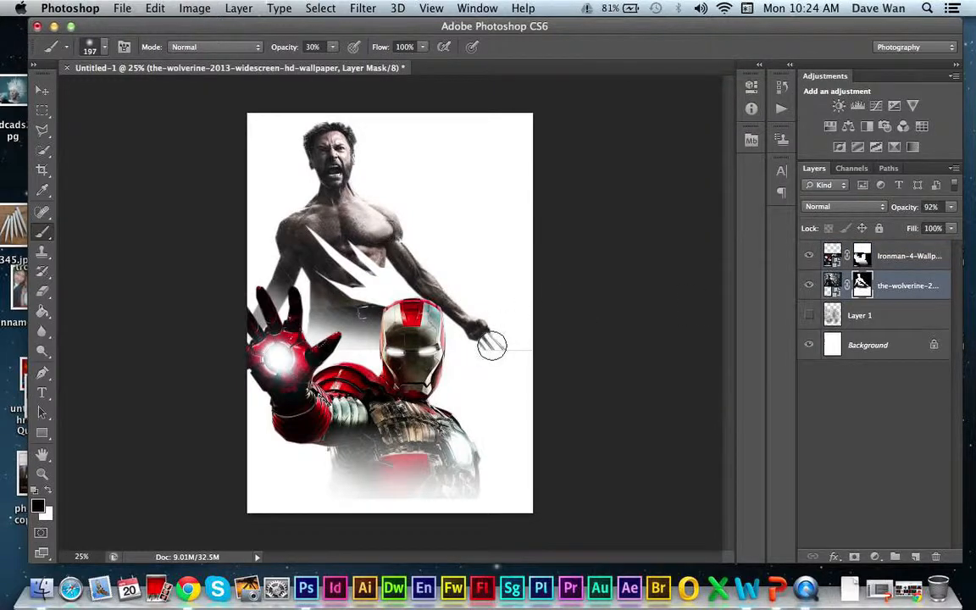
mouse_move(530, 359)
left_mouse_down()
mouse_move(480, 353)
mouse_move(510, 346)
mouse_move(512, 358)
mouse_move(532, 327)
mouse_move(506, 367)
mouse_move(486, 310)
mouse_move(479, 363)
mouse_move(516, 348)
mouse_move(516, 325)
mouse_move(490, 380)
left_mouse_up()
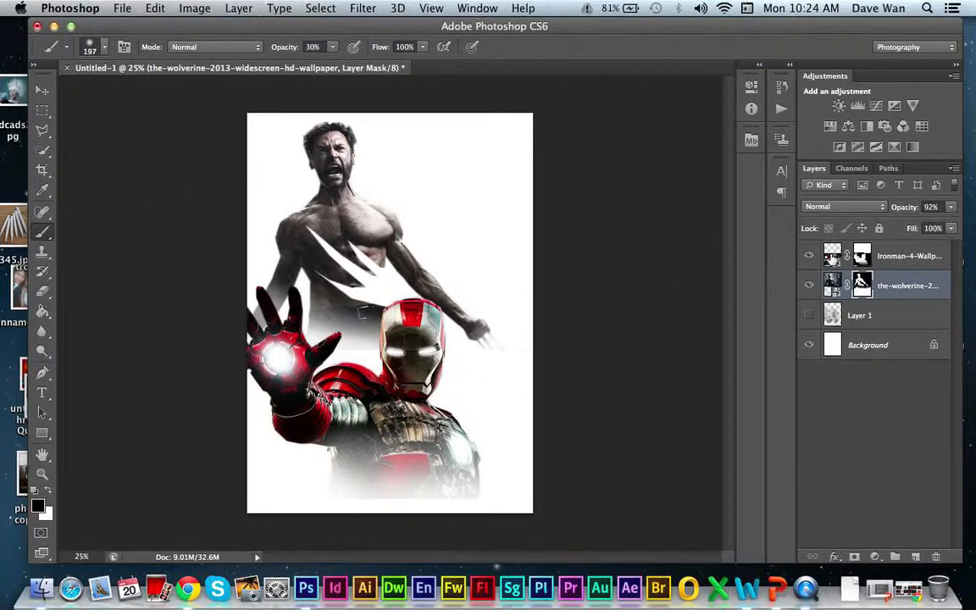
Scale the Iron Man layer up to about 149% with Free Transform and position him across the lower part of the poster.
left_click(834, 256)
key("ctrl+t")
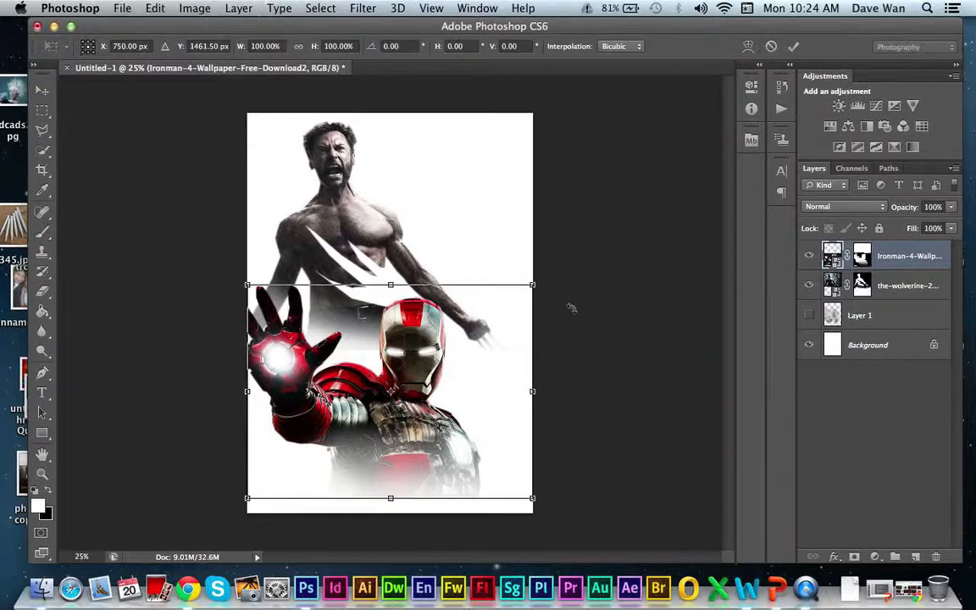
left_click_drag(535, 282, 669, 178)
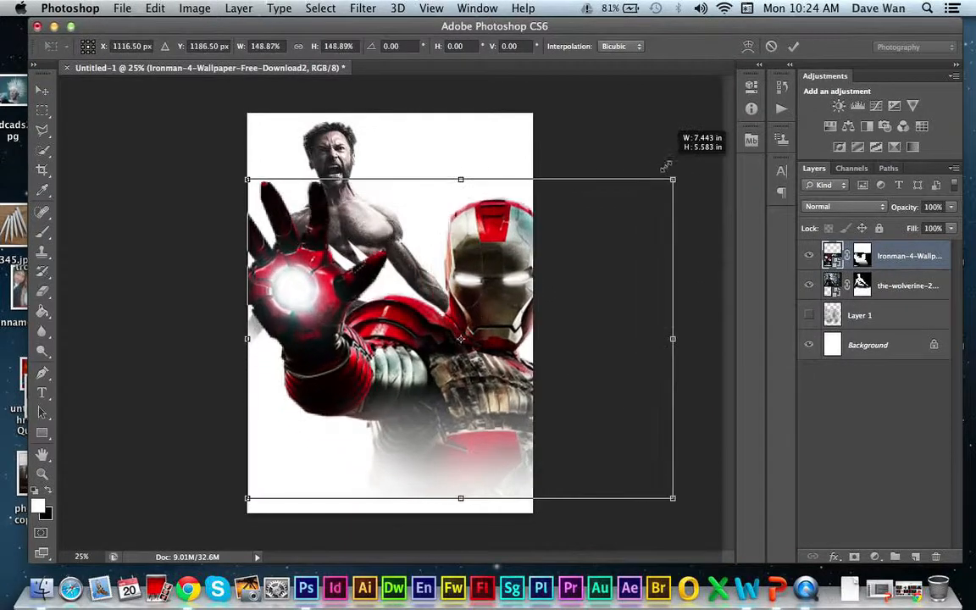
left_click_drag(454, 307, 435, 325)
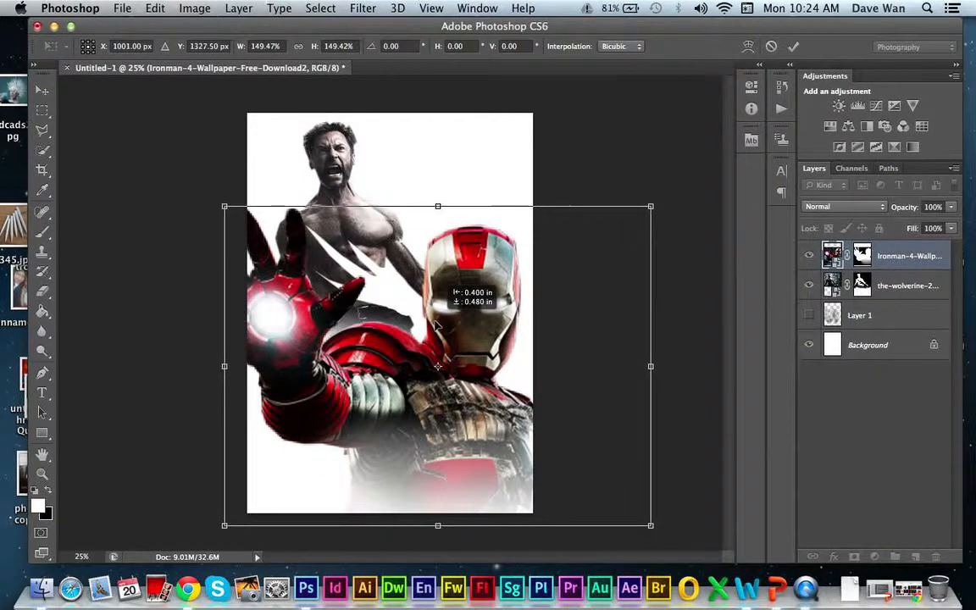
key("Return")
key("b")
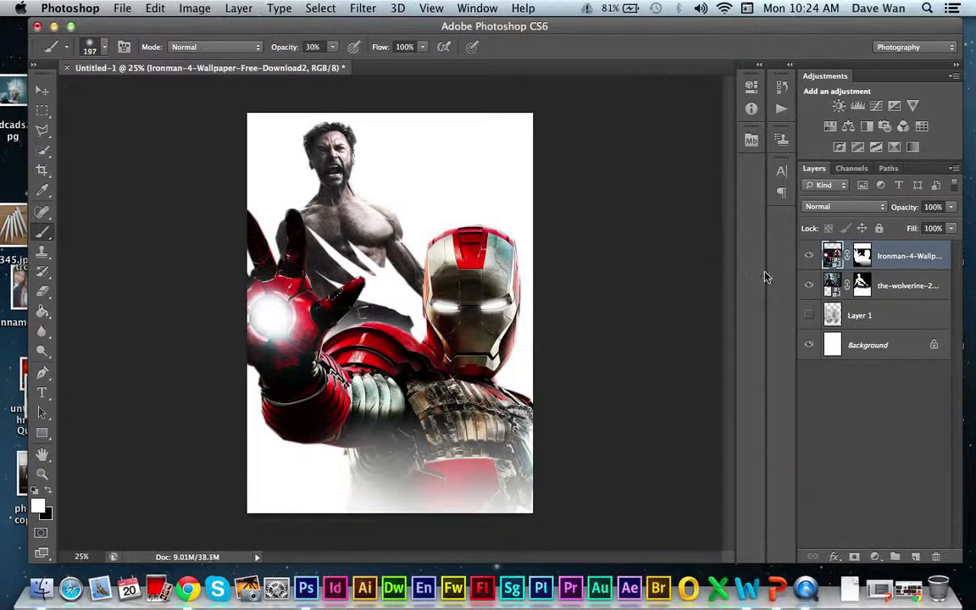
left_click(830, 284)
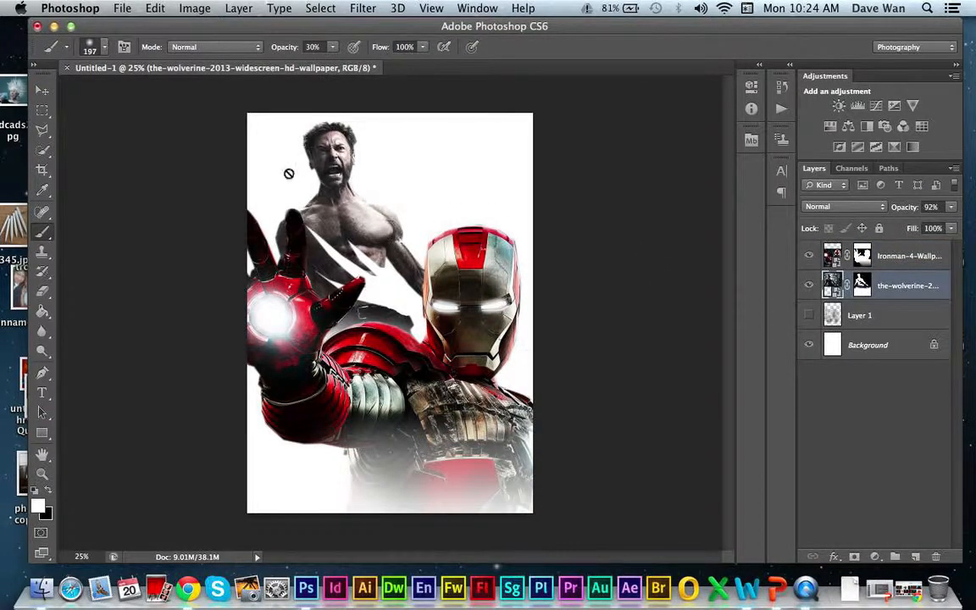
left_click(860, 284)
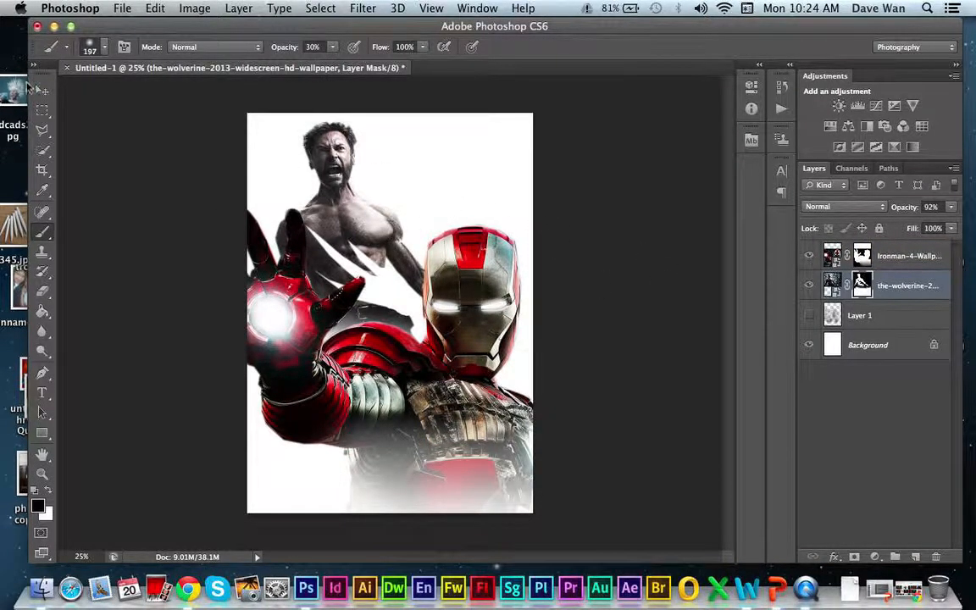
key("x")
key("v")
left_click_drag(318, 188, 317, 174)
left_click_drag(343, 212, 343, 223)
Lower the Wolverine layer's opacity to 71%.
left_click(835, 286)
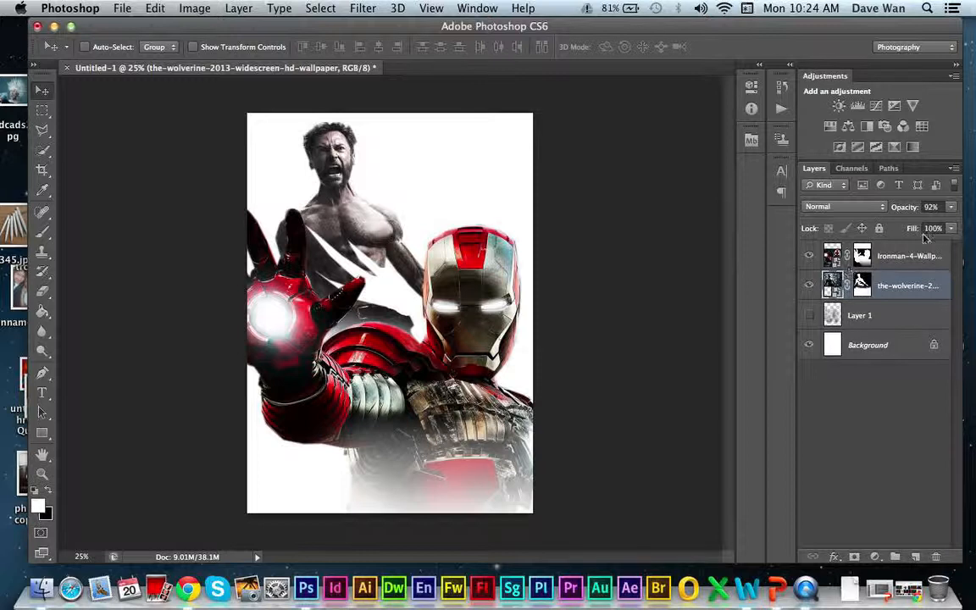
left_click(950, 208)
mouse_move(947, 221)
left_mouse_down()
mouse_move(910, 226)
mouse_move(936, 231)
left_mouse_up()
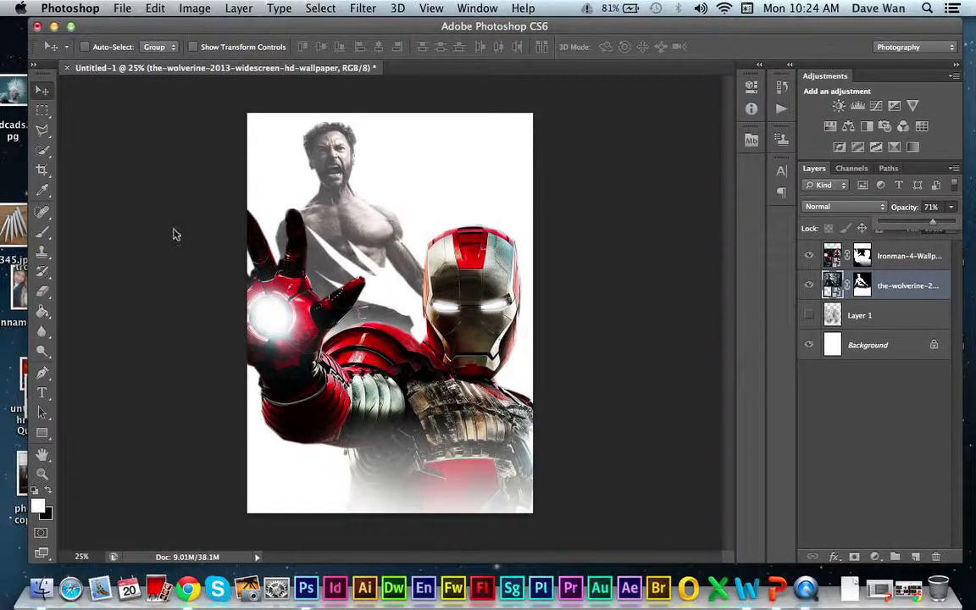